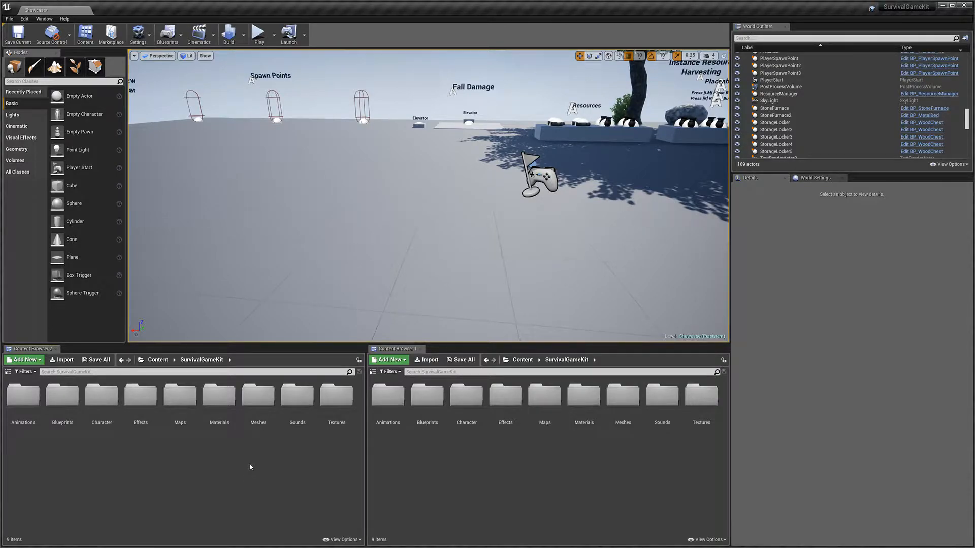
Step: Import the SM_Sight_RedDot FBX mesh into the SurvivalGameKit content folder
left_click_drag(974, 378, 121, 473)
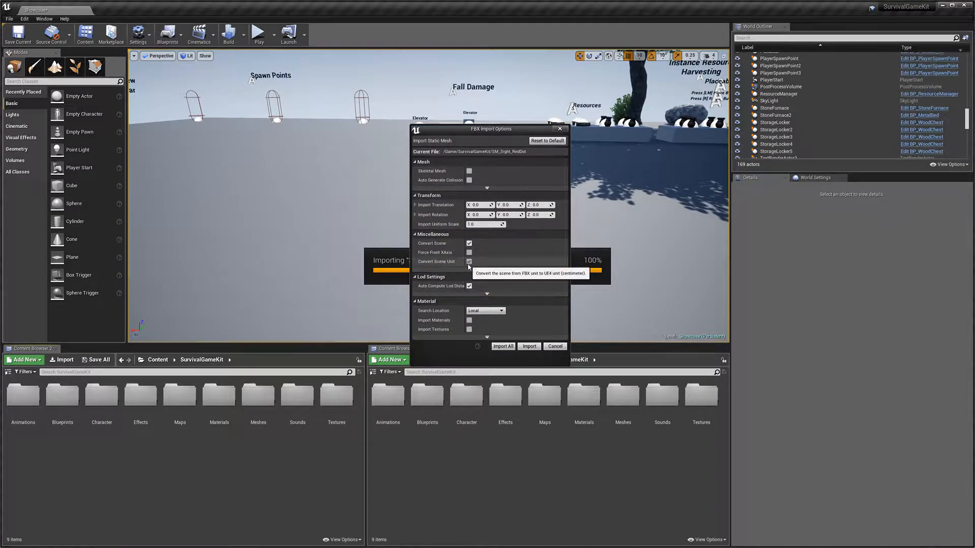
left_click(529, 346)
left_click_drag(24, 451, 330, 300)
right_click_drag(372, 305, 357, 315)
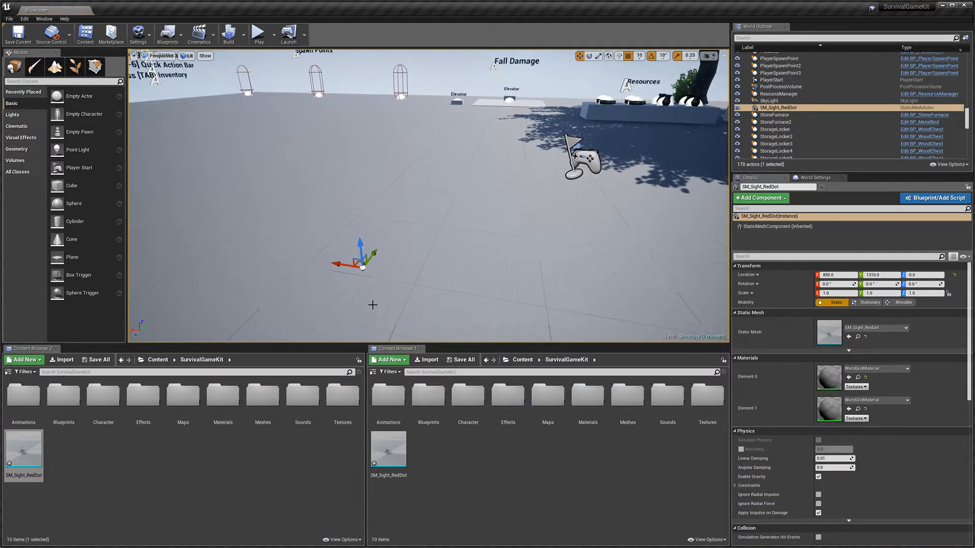
key("Delete")
left_click(170, 468)
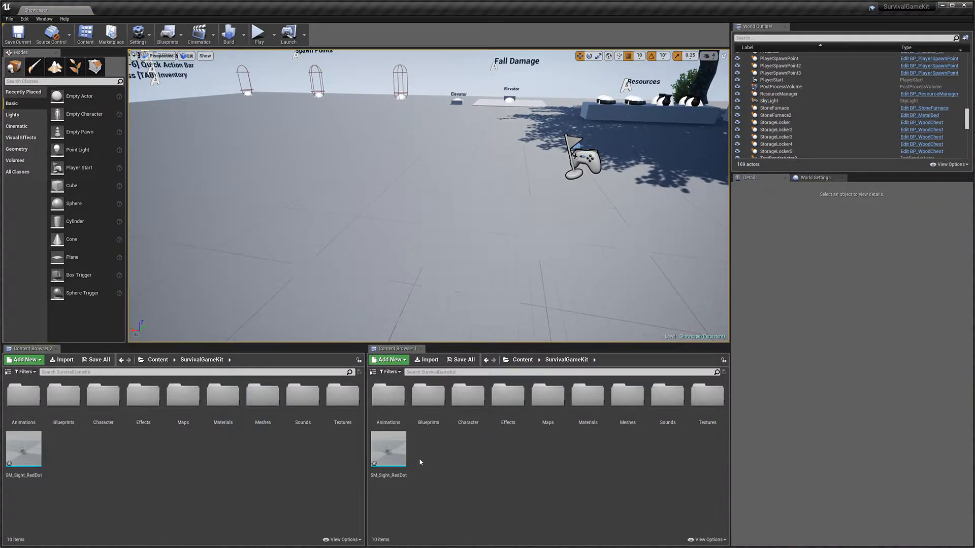
Step: In Blueprints > Attachments, create a child Blueprint class of BP_Master Attachment named BP_Reddot2
double_click(435, 410)
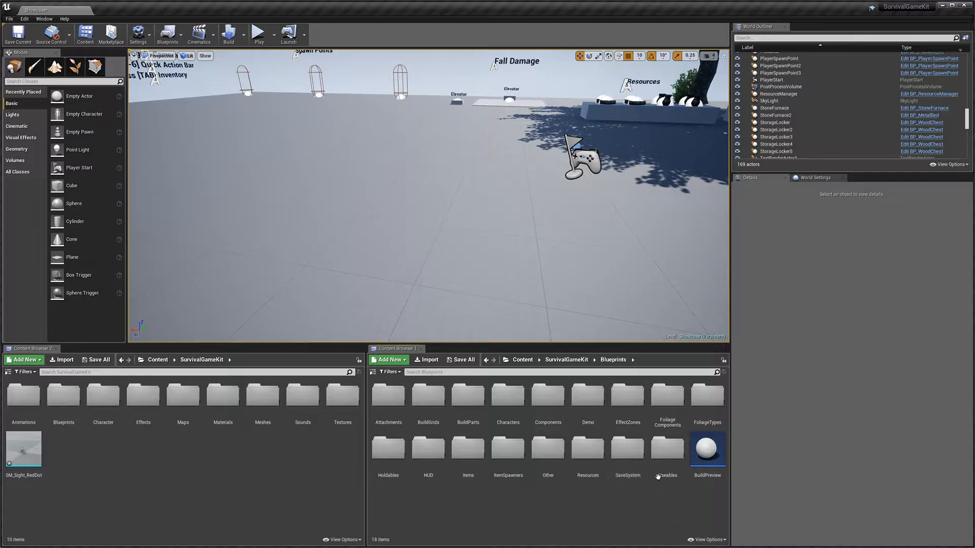
double_click(394, 410)
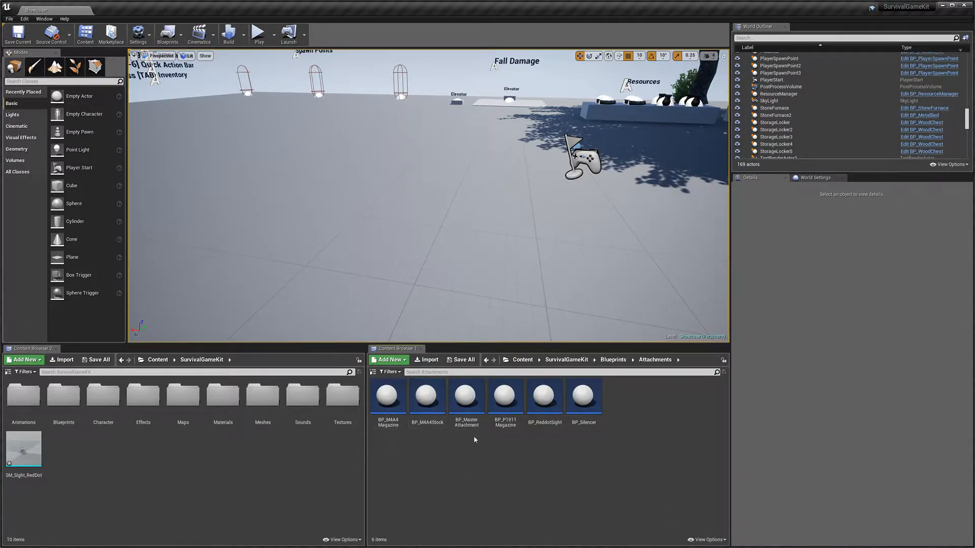
right_click(470, 401)
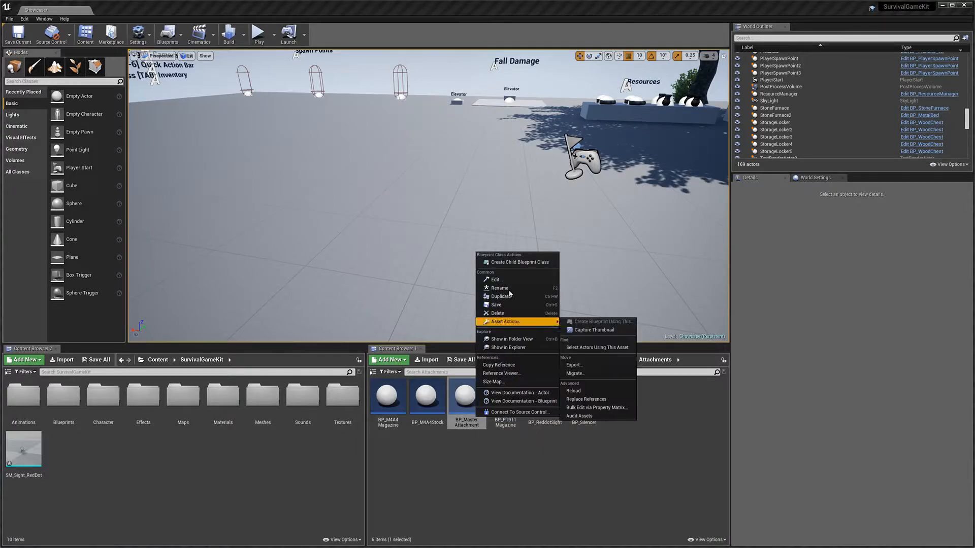
left_click(514, 263)
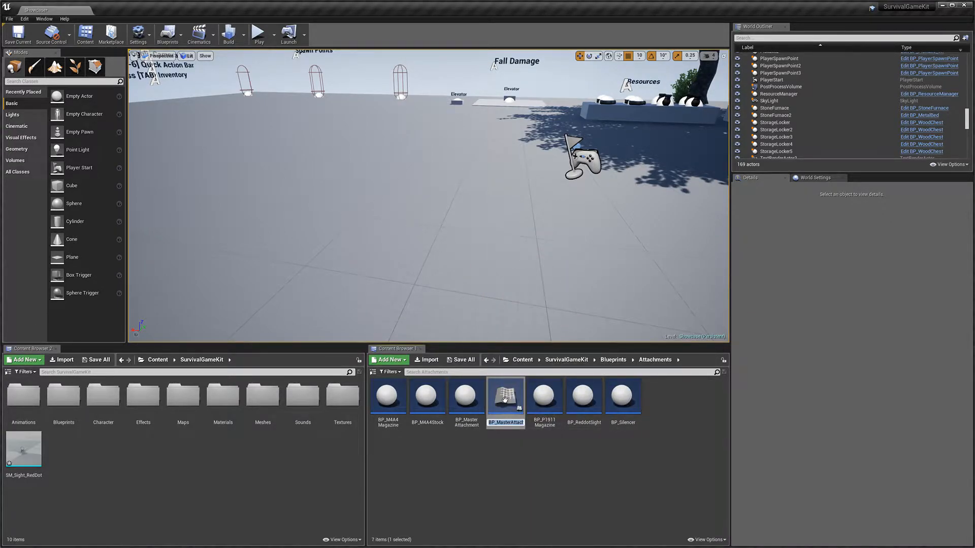
key("Right")
type("2")
key("Return")
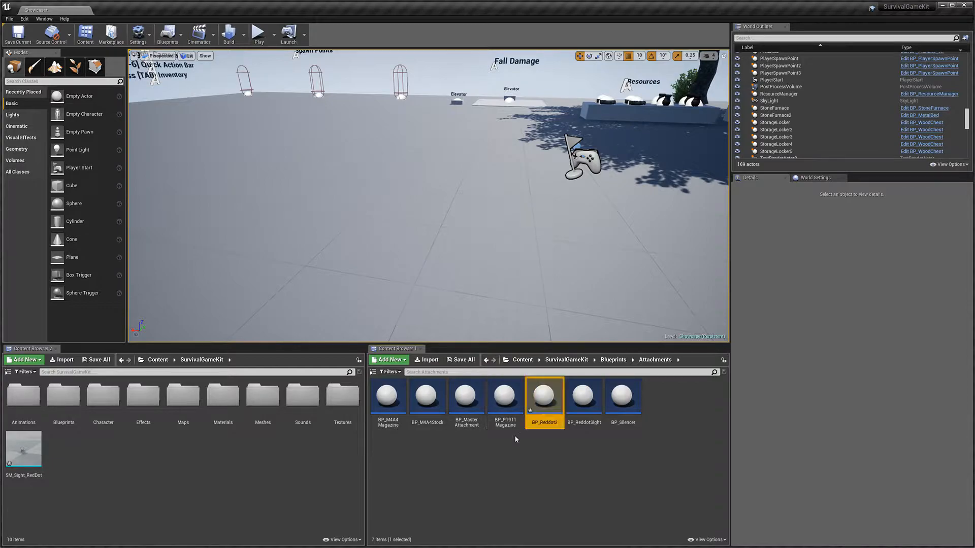
Step: Open BP_Reddot2, set the Attachment Mesh component's static mesh to SM_Sight_RedDot, and save the blueprint
double_click(544, 396)
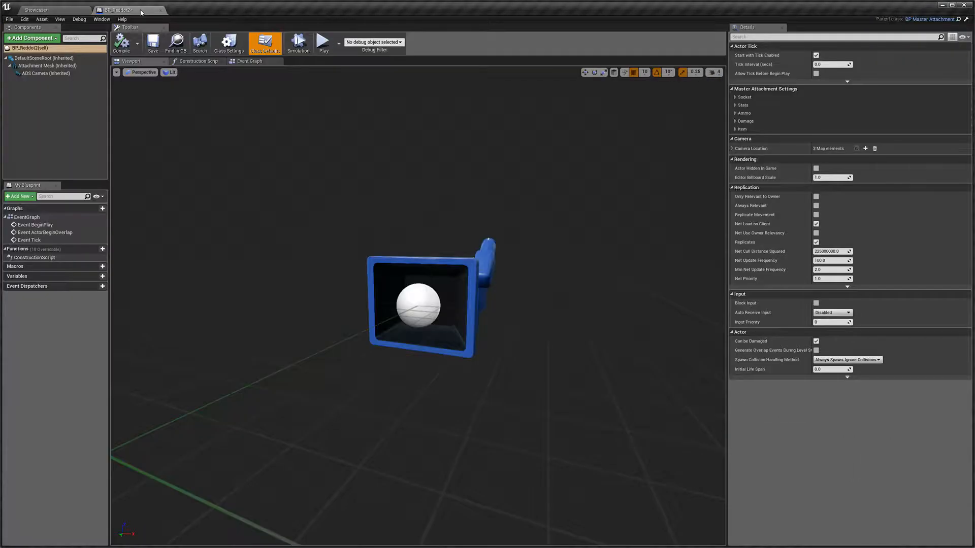
left_click(159, 44)
left_click(48, 66)
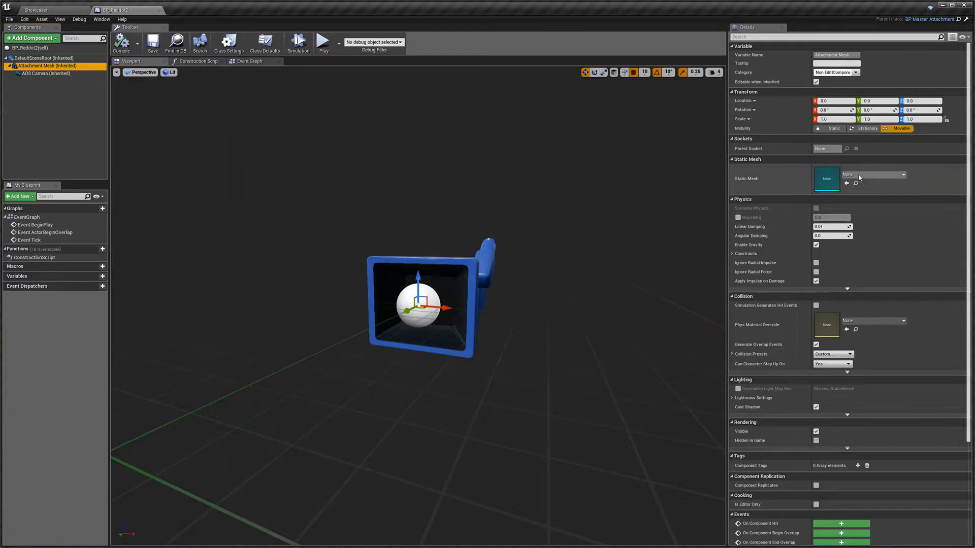
left_click(884, 174)
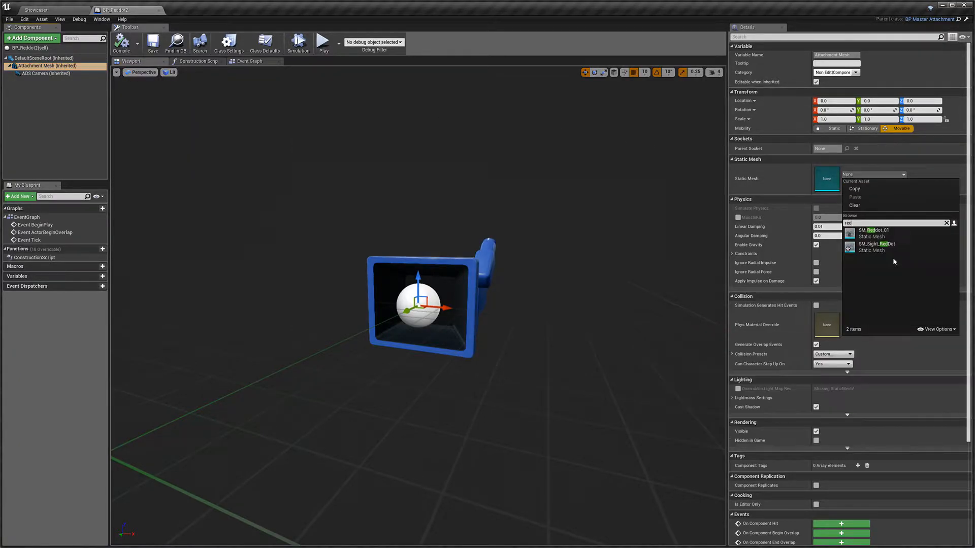
left_click(879, 247)
key("w")
right_click_drag(419, 306, 350, 305)
key("s")
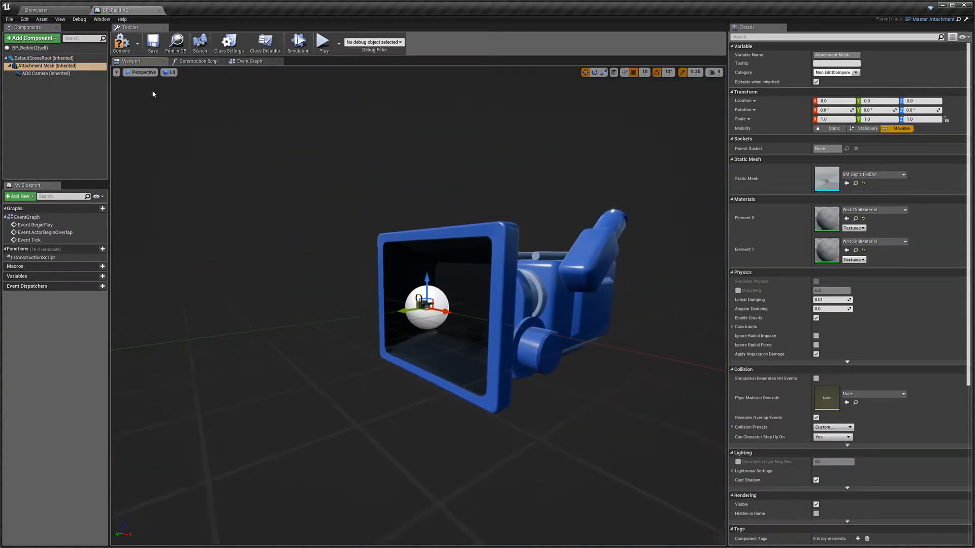
left_click(159, 49)
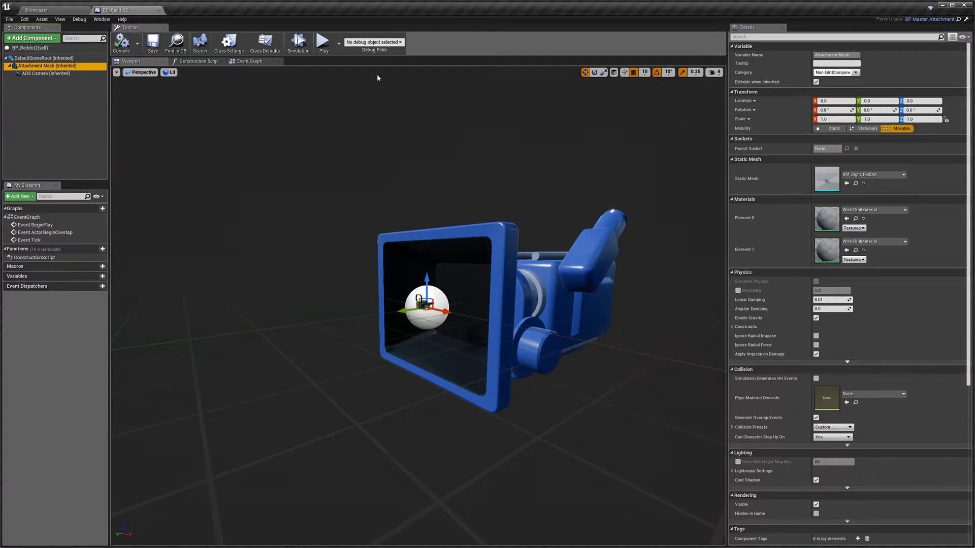
Step: Open the class defaults, expand the Master Attachment Settings categories, and enable Change Weapon Stats
left_click(264, 44)
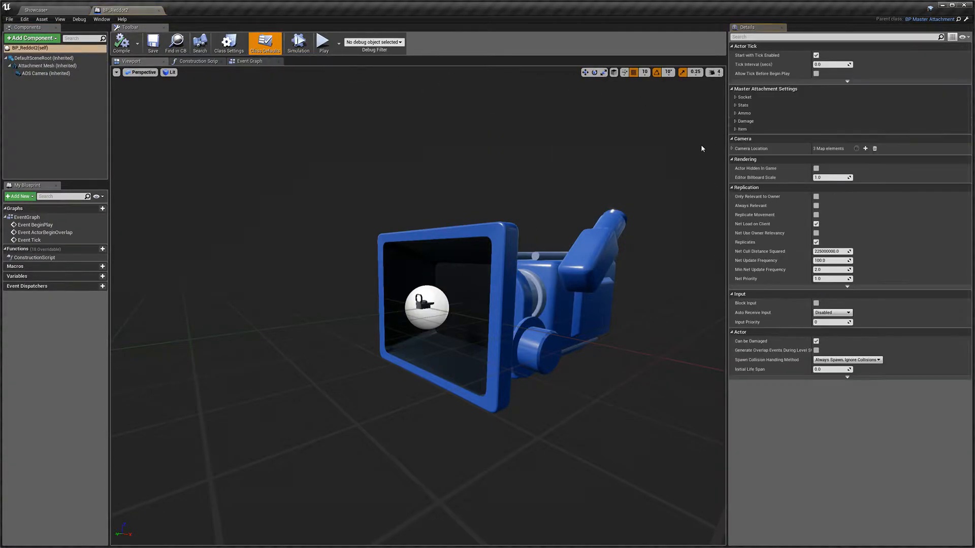
left_click_drag(727, 129, 515, 116)
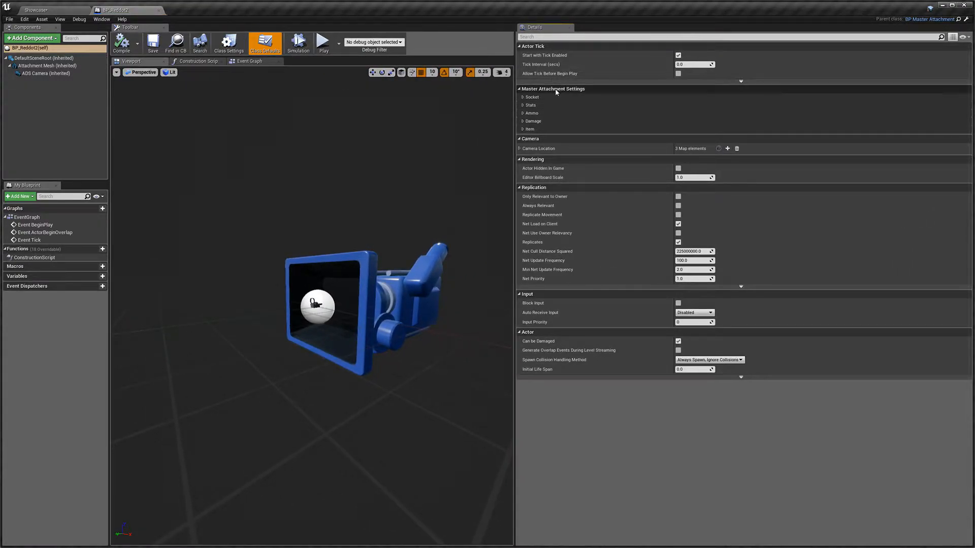
left_click(537, 97)
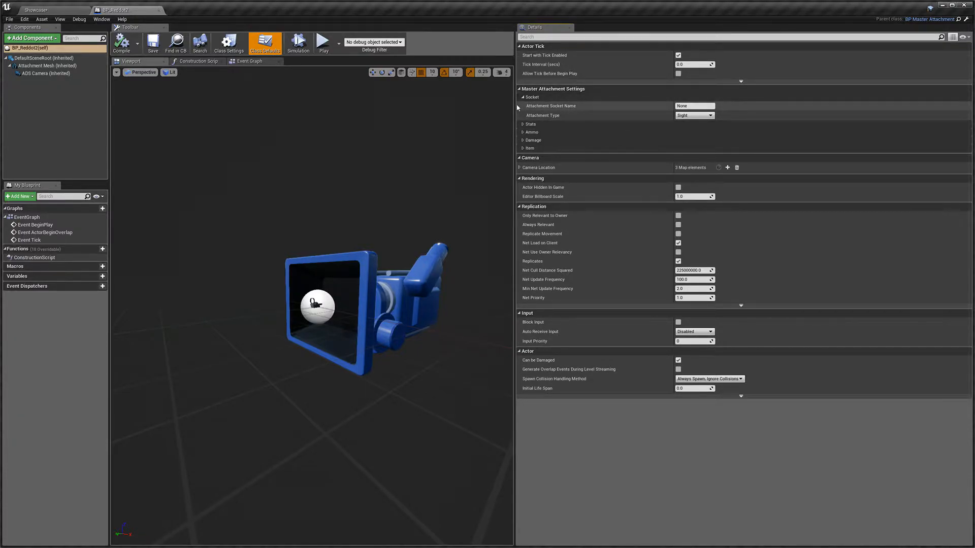
left_click(530, 124)
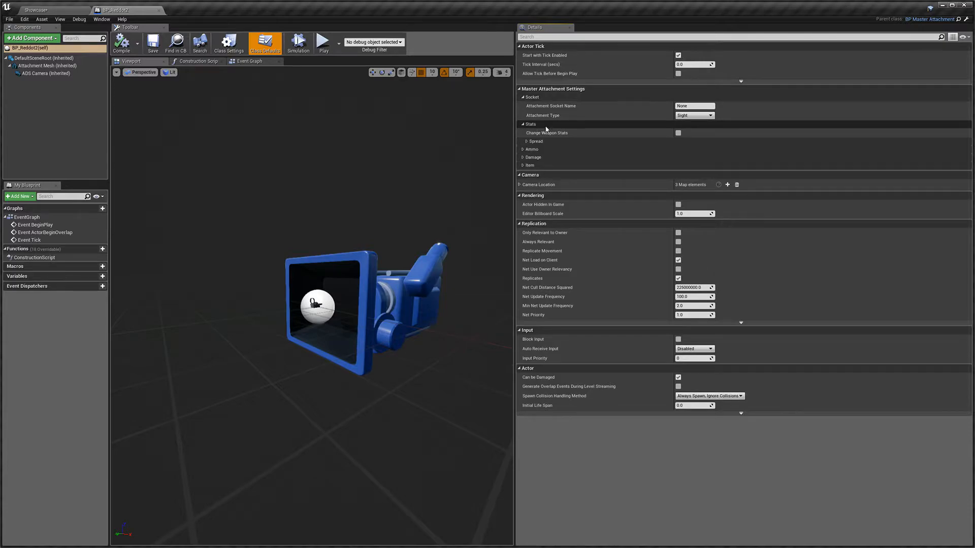
left_click(532, 142)
left_click(544, 232)
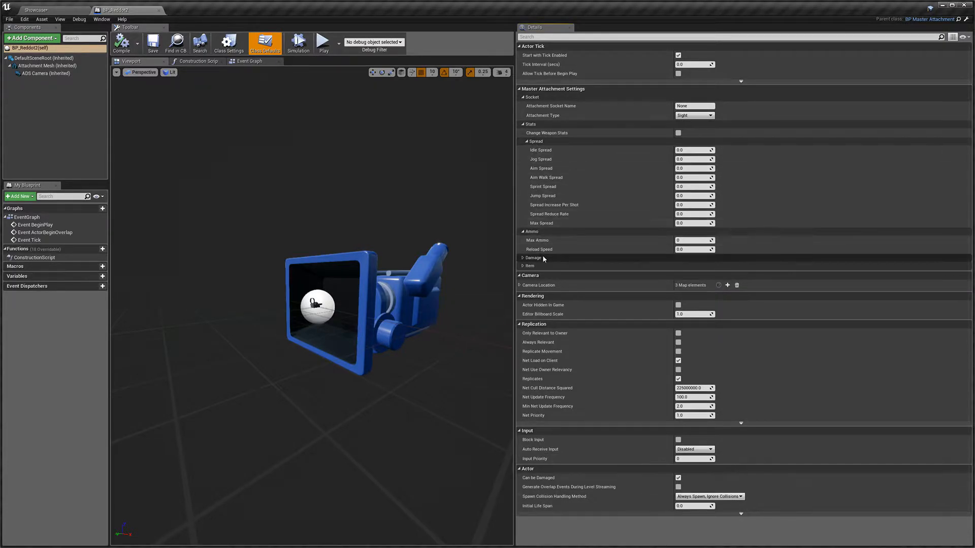
left_click(542, 256)
left_click(541, 285)
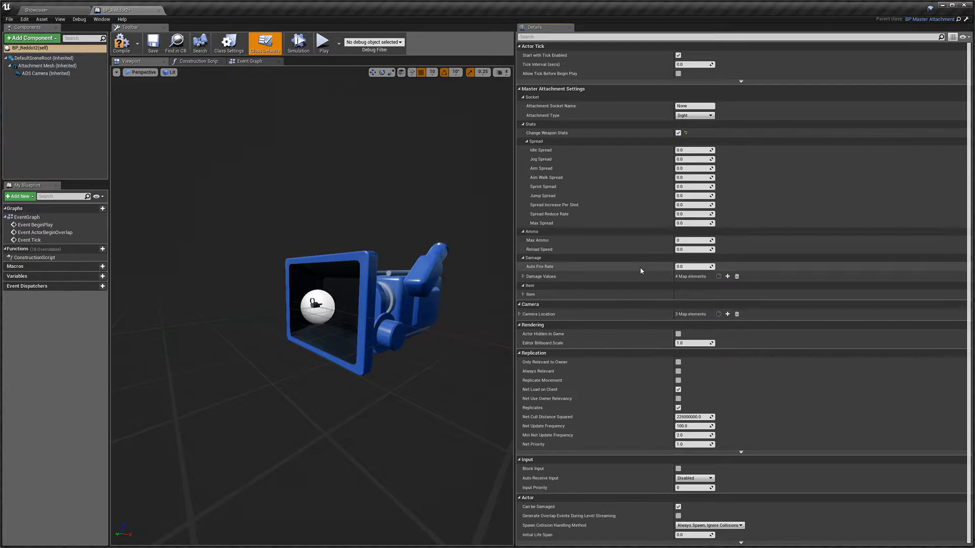
Step: Inspect the Damage Values map and the Item settings in the class defaults
left_click(523, 276)
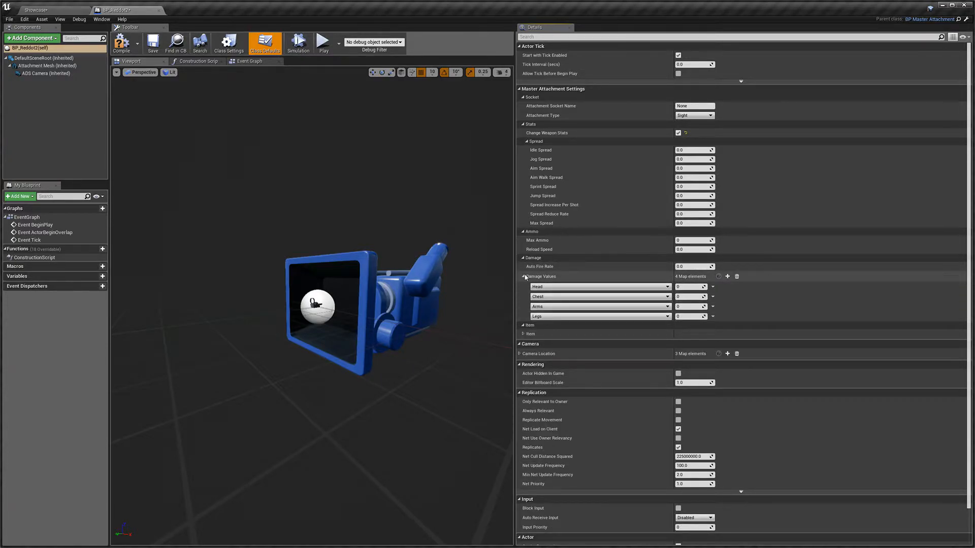
left_click(523, 277)
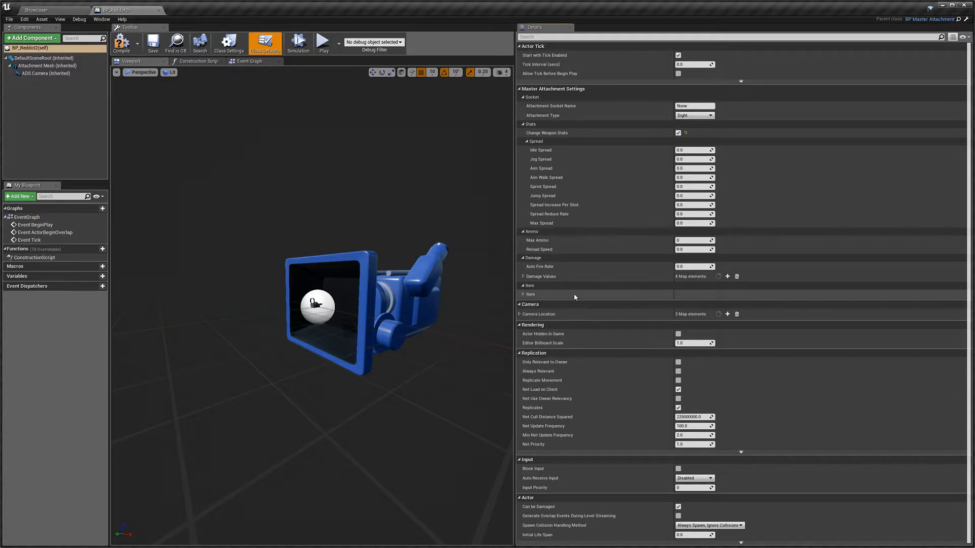
left_click(523, 295)
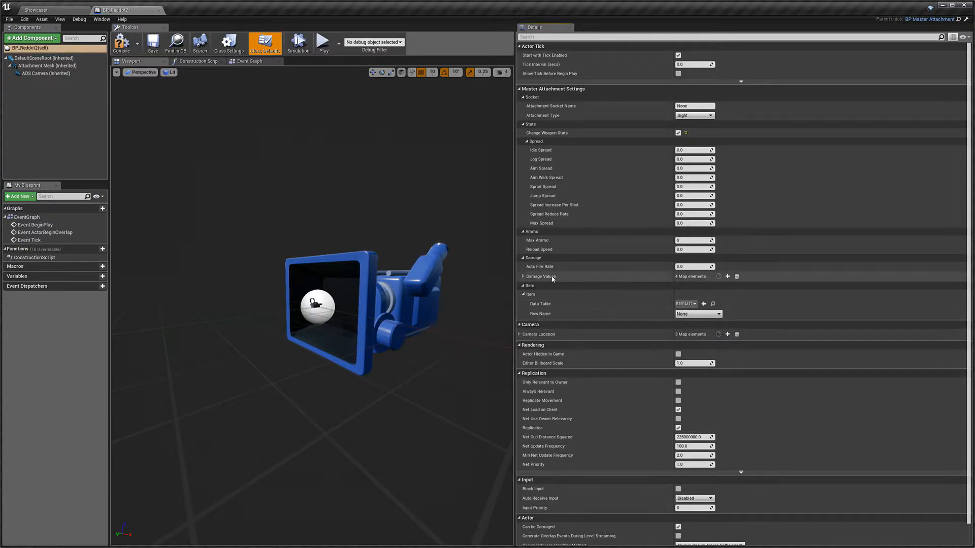
Step: Return to the level editor and open the item data table from Blueprints > Items
left_click(57, 10)
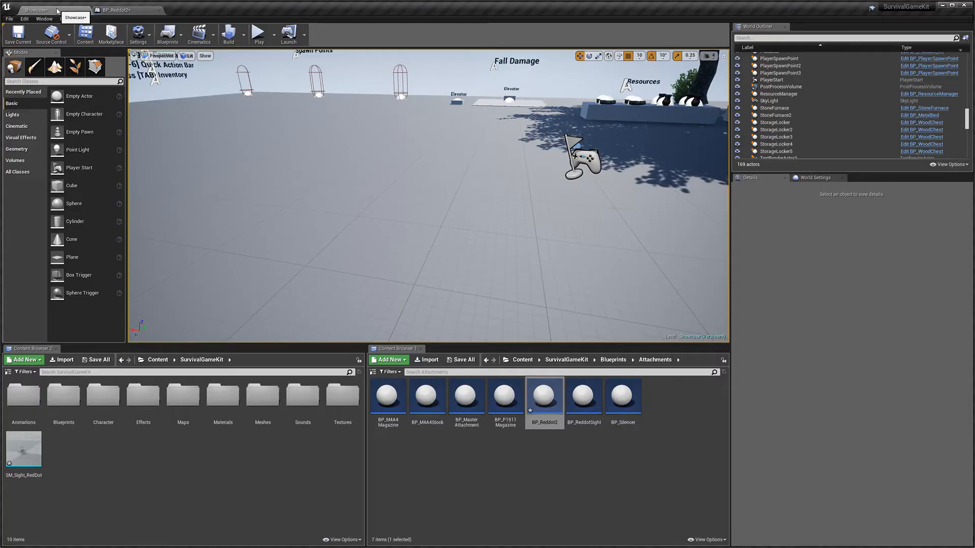
left_click(613, 360)
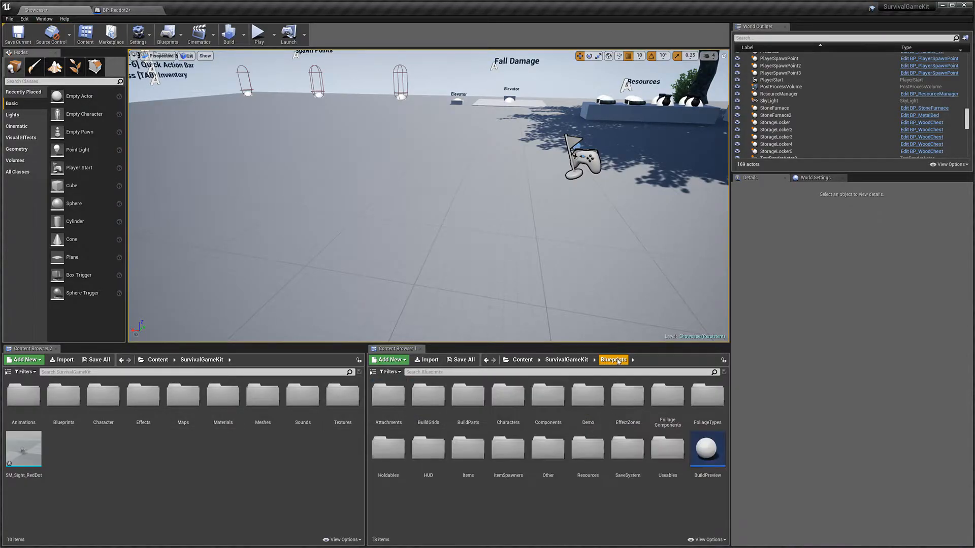
double_click(467, 459)
double_click(505, 398)
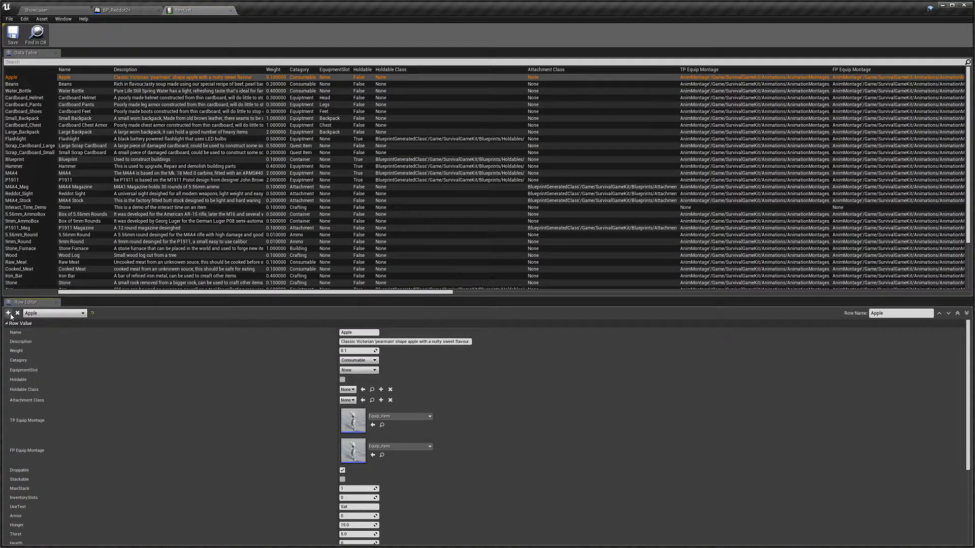
Step: Add a new row to the item data table and name it Reddot2
left_click(9, 314)
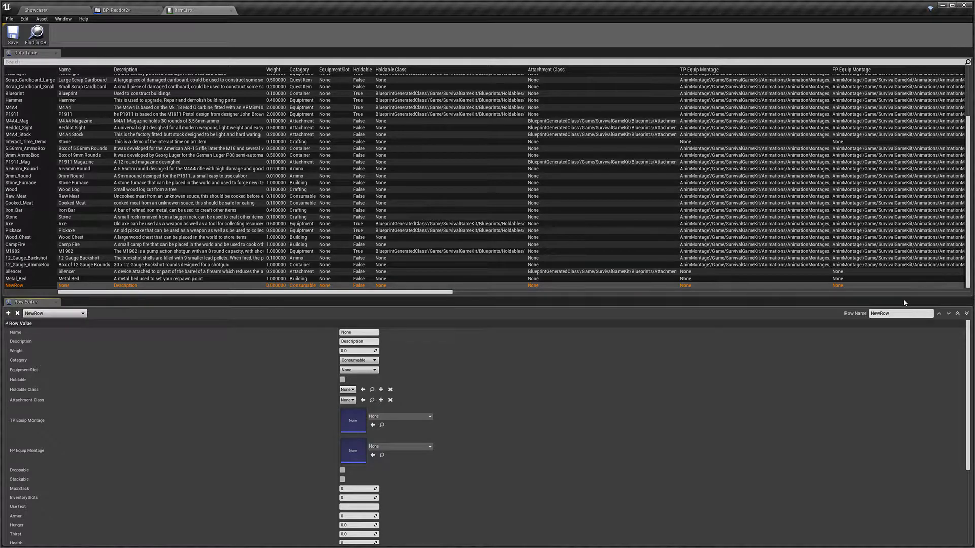
left_click(902, 313)
type("Reddot2")
key("Return")
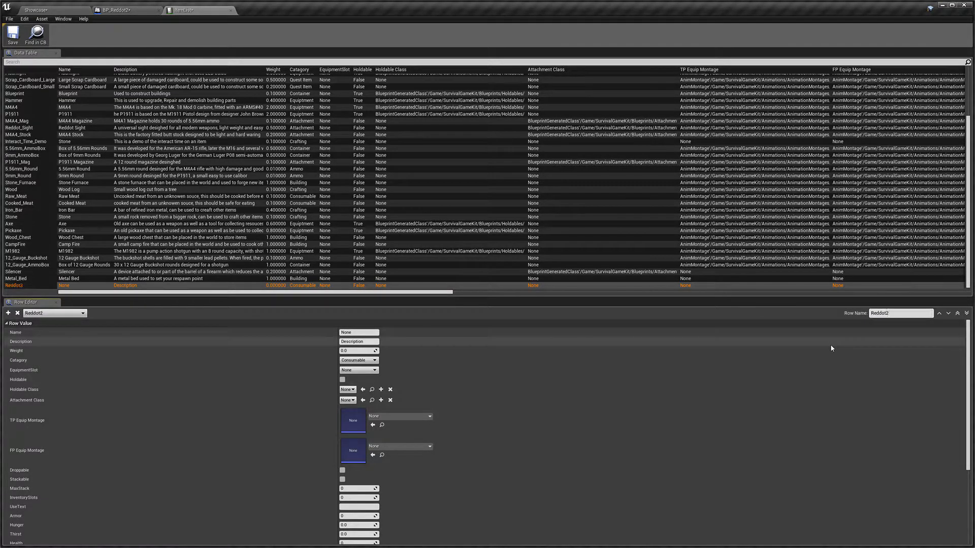
Step: Set the Reddot2 row's Name to Reddot 2 and its Weight to 0.1
left_click(365, 332)
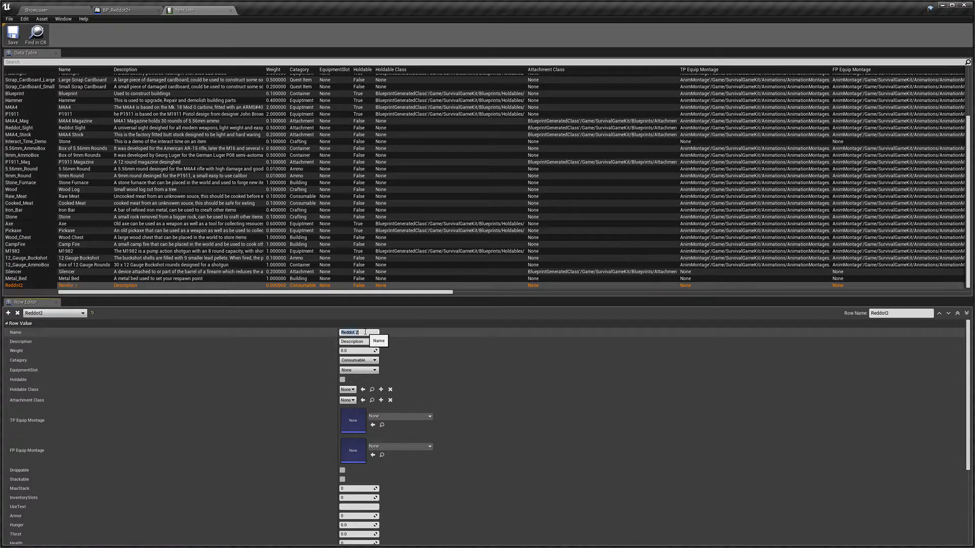
left_click(358, 351)
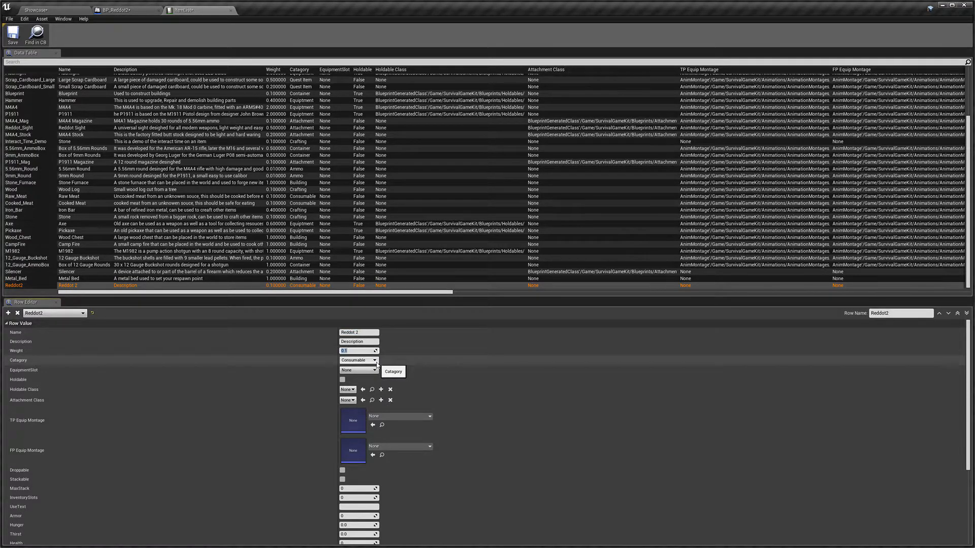
Step: Set the row's Category to Attachment and its Attachment Class to BP_Reddot2
left_click(375, 361)
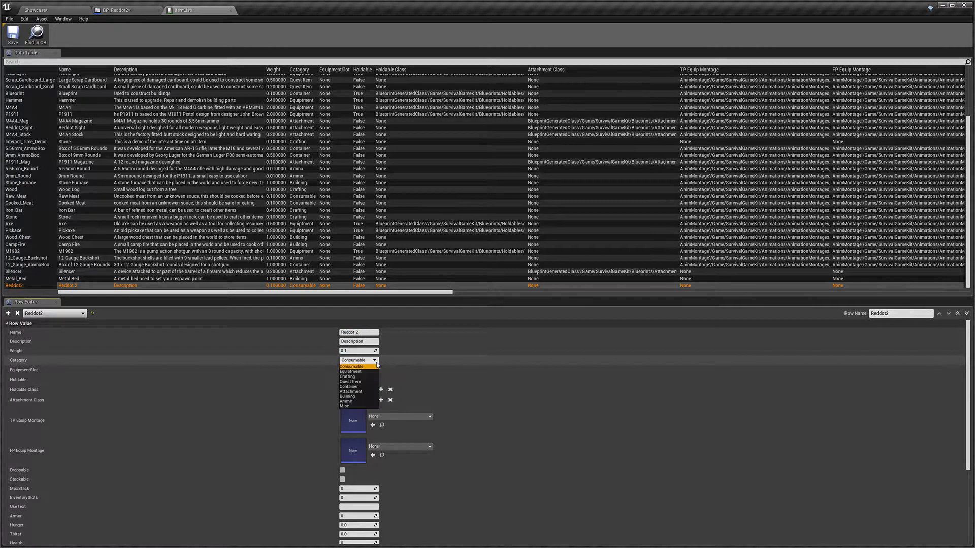
left_click(361, 391)
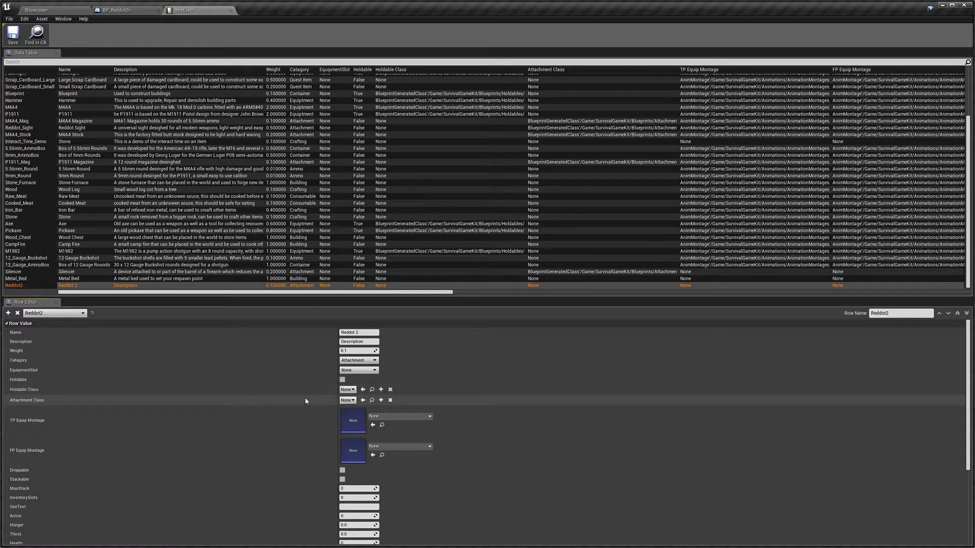
left_click(347, 400)
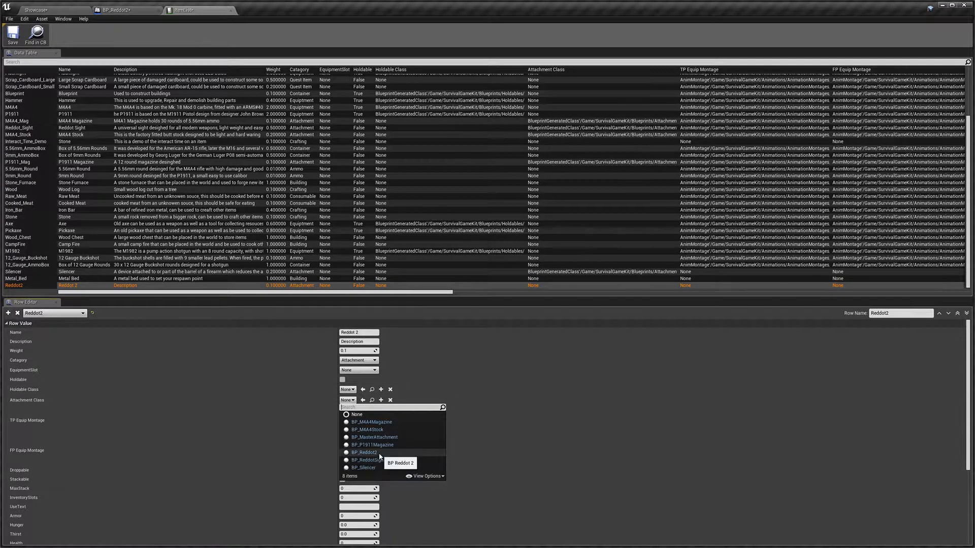
left_click(364, 452)
Step: Enable Droppable for the Reddot2 row
scroll(203, 409, "down", 3)
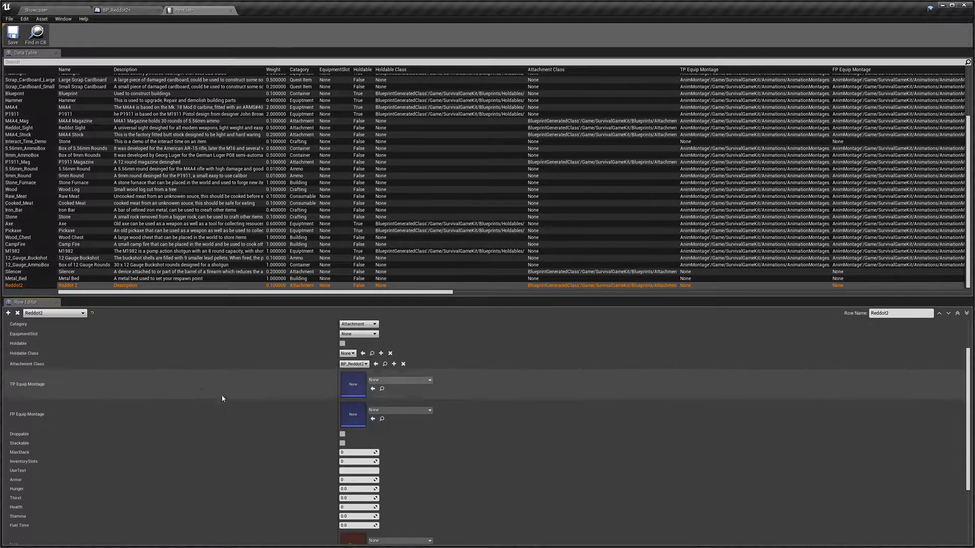
left_click(343, 409)
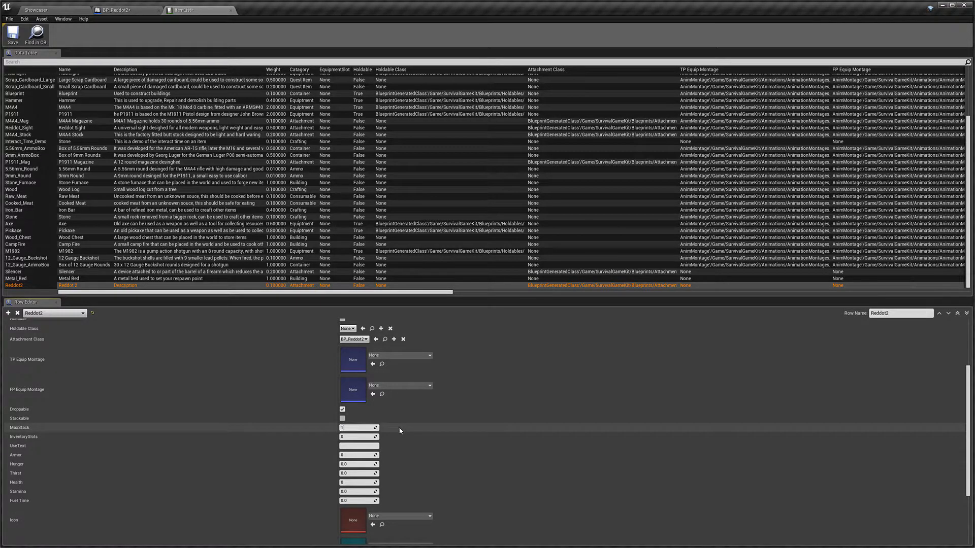
Step: Set the Reddot2 row's Use Text to Attach and its Icon to T_Reddot_Icon
left_click(348, 447)
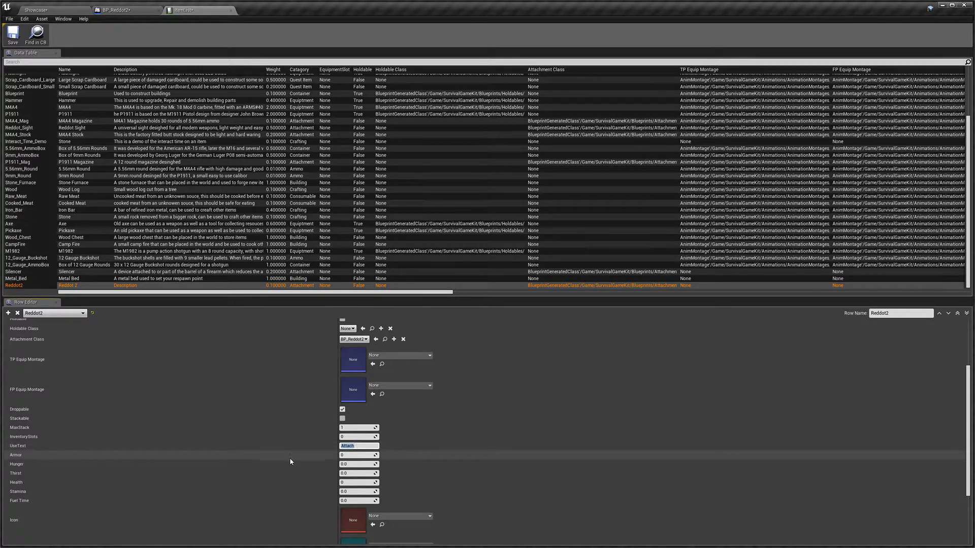
scroll(288, 485, "down", 2)
scroll(287, 487, "down", 3)
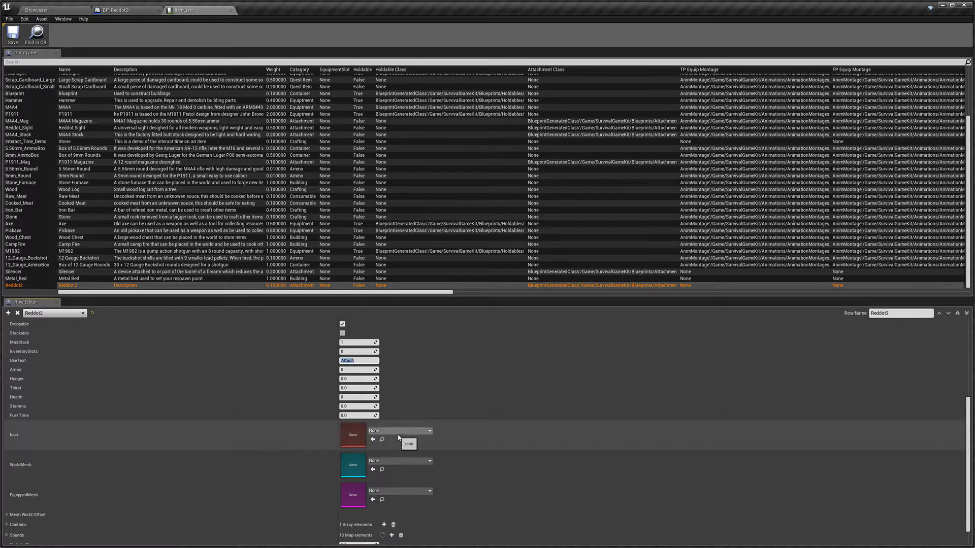
left_click(401, 431)
type("red")
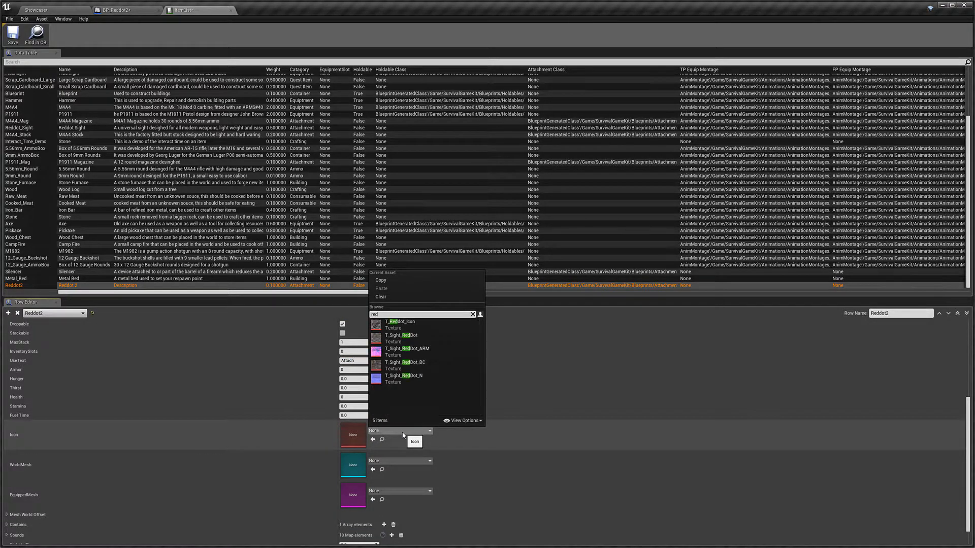
left_click(399, 324)
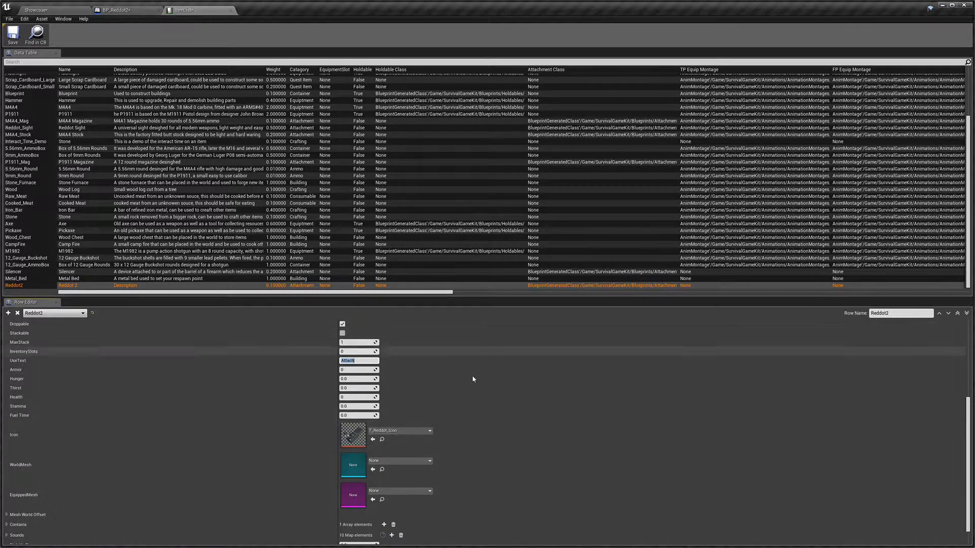
Step: Set the row's World Mesh to SM_Sight_RedDot
scroll(304, 443, "down", 1)
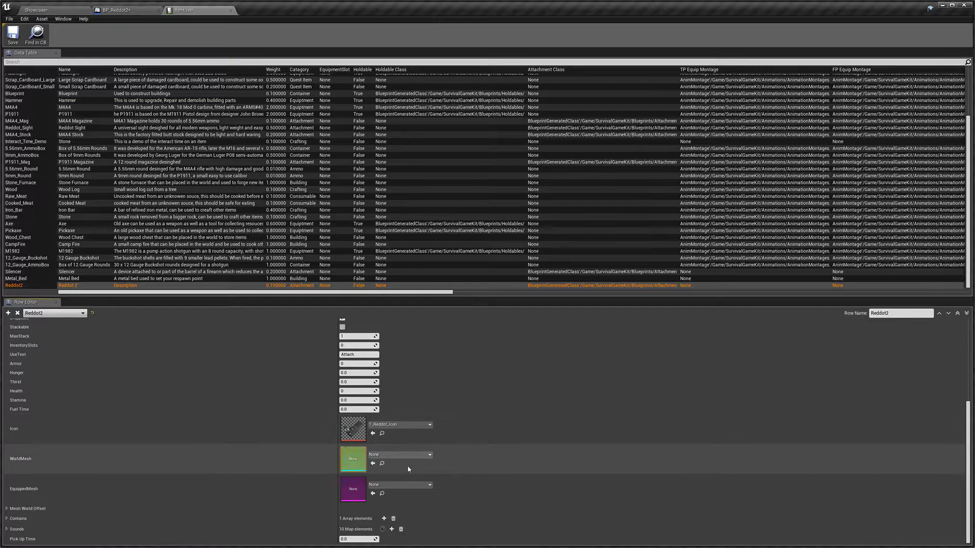
left_click(418, 456)
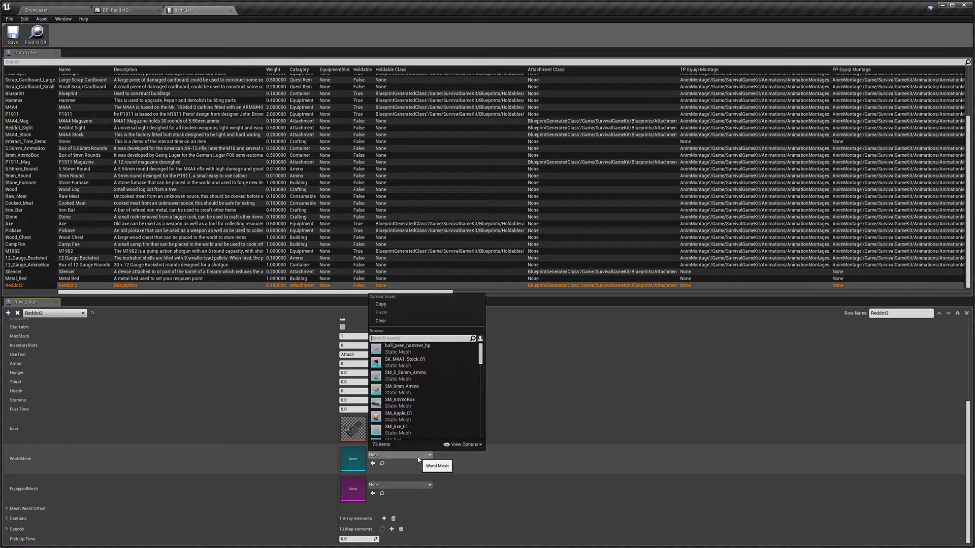
type("red")
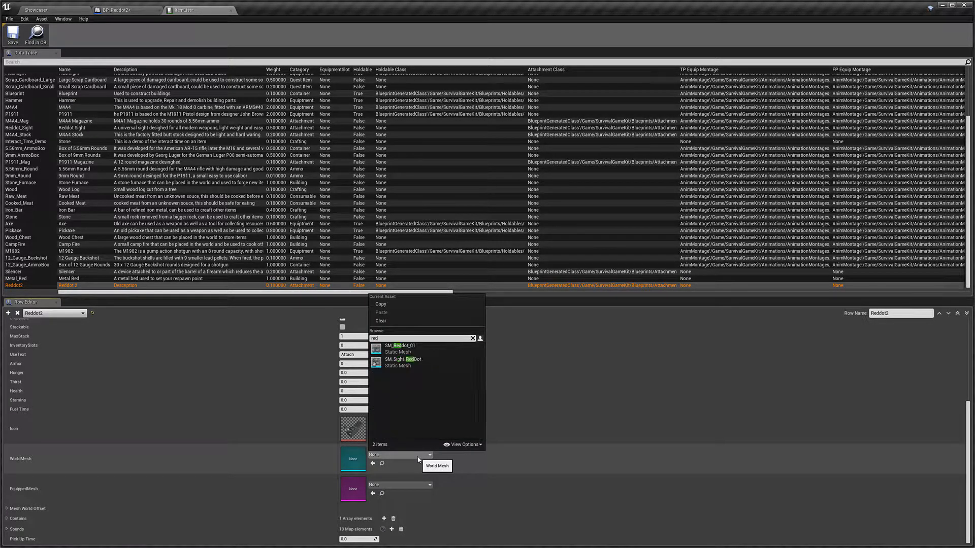
left_click(414, 363)
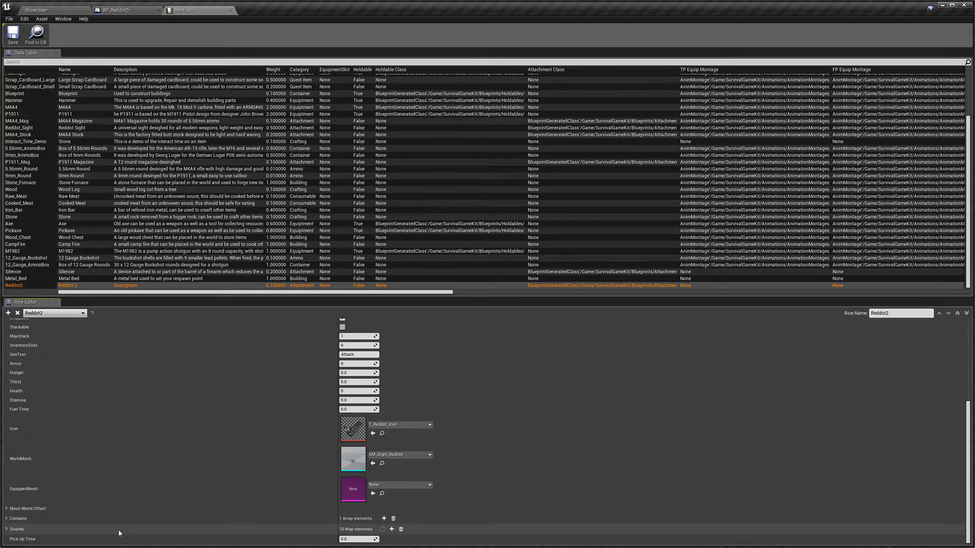
Step: Expand the row's Sounds and set the Attach sound to S_Attachment and the Detach sound to S_Detach
left_click(35, 529)
scroll(303, 441, "down", 5)
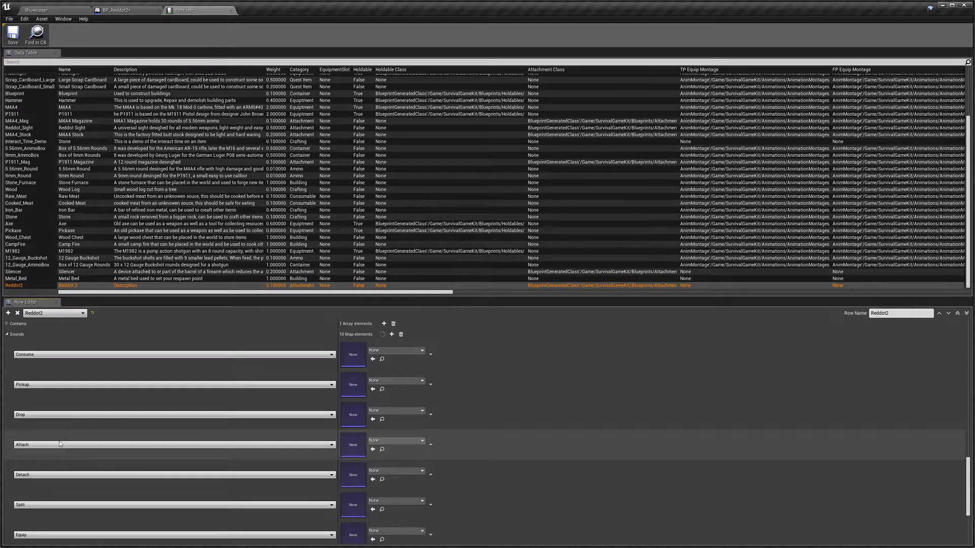
type("attach")
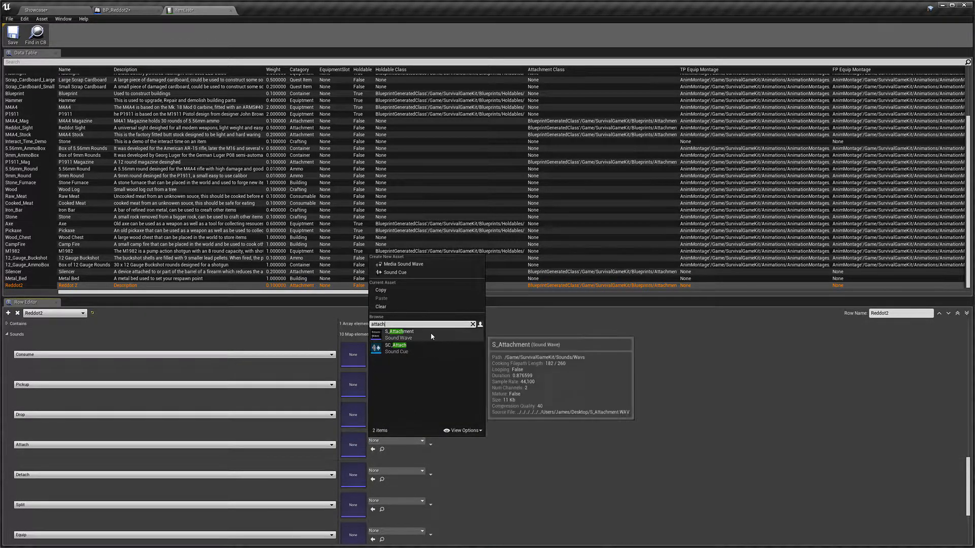
left_click(430, 334)
left_click(393, 471)
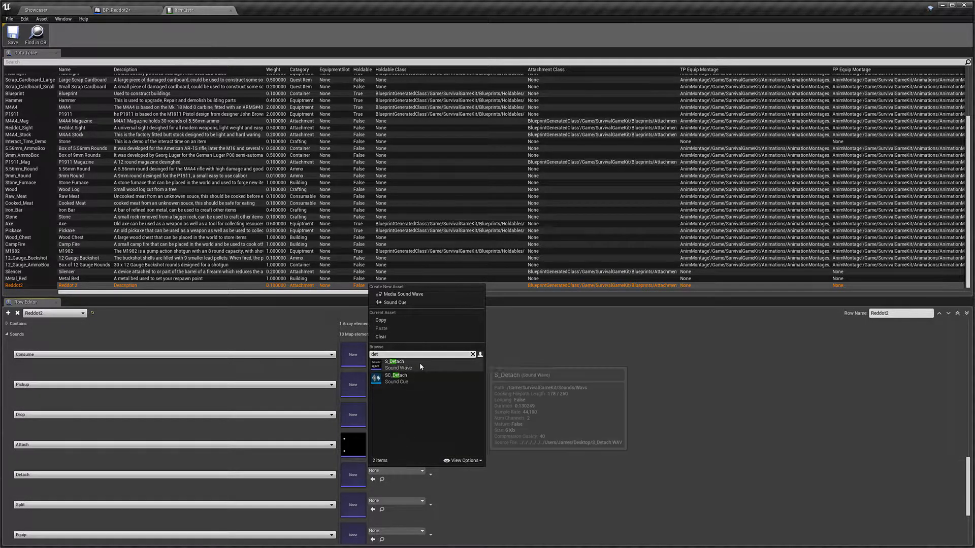
left_click(420, 363)
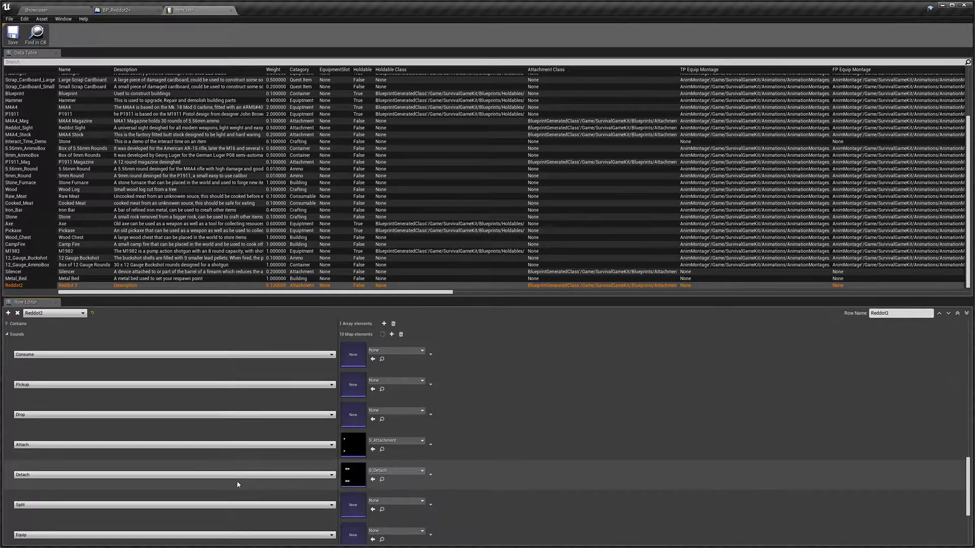
Step: Save the item data table
scroll(462, 391, "up", 5)
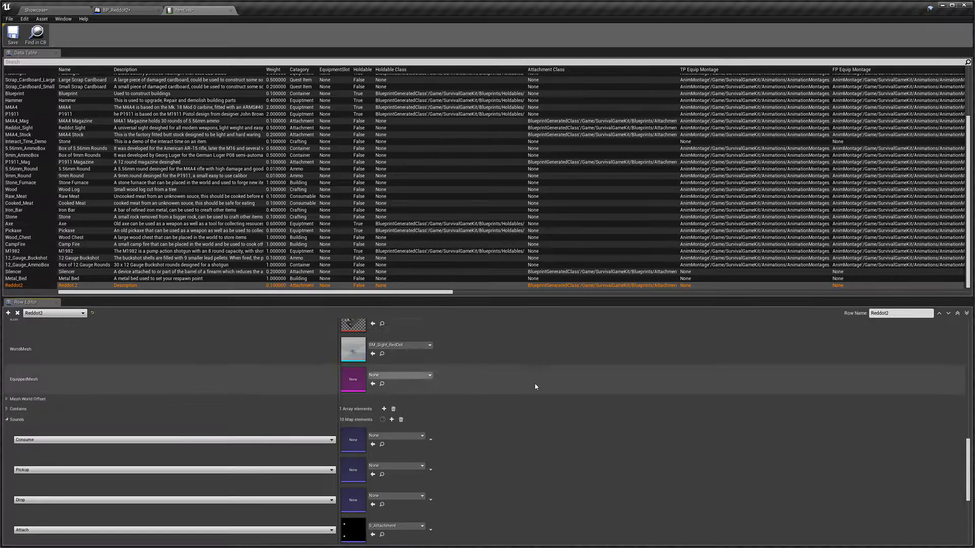
left_click(10, 34)
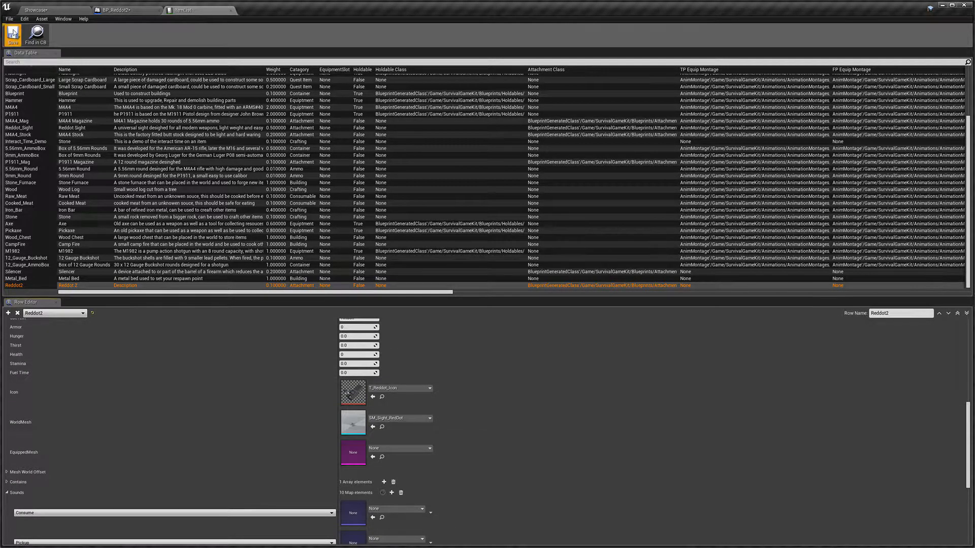
Step: In BP_Reddot2, set the item Row Name to Reddot2 and the Data Table to ItemList, and save the blueprint
left_click(121, 11)
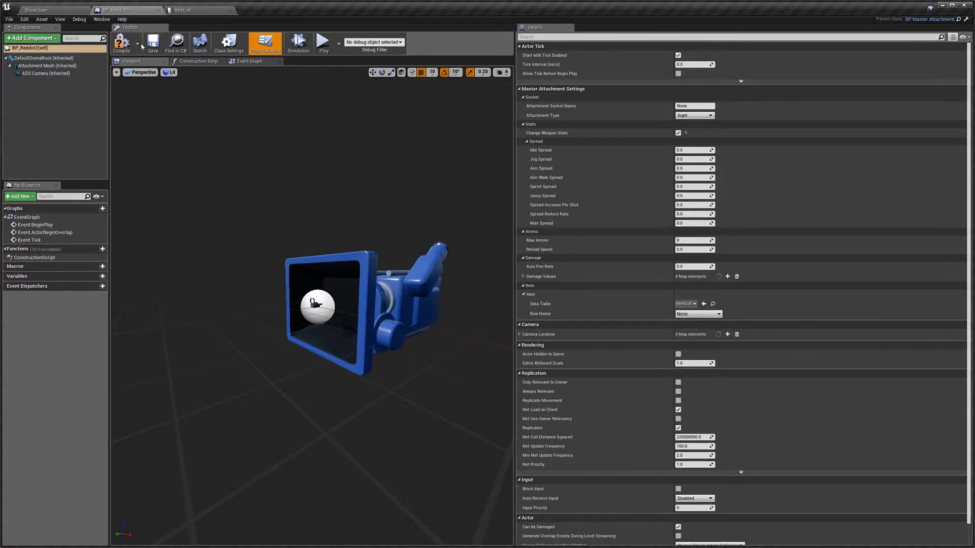
left_click(690, 314)
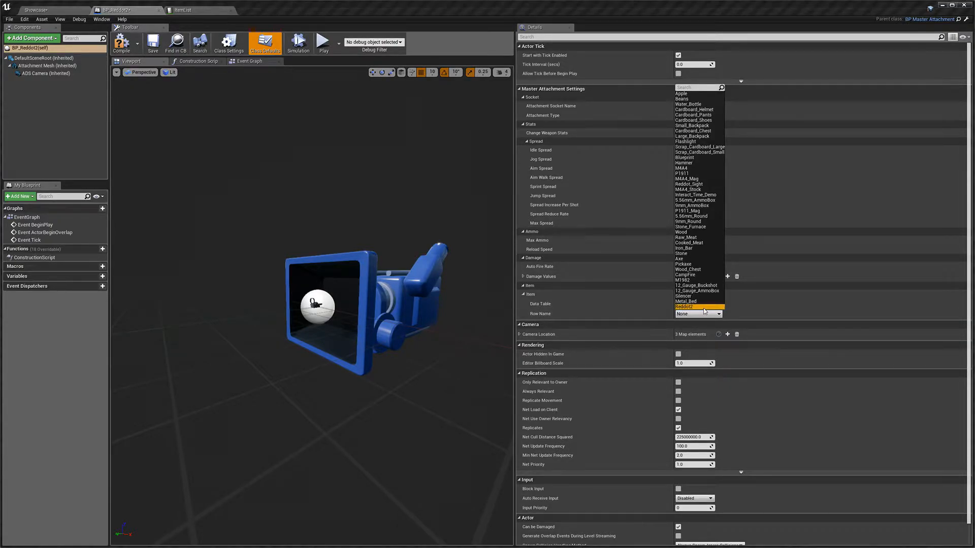
left_click(704, 307)
left_click(717, 315)
left_click(717, 316)
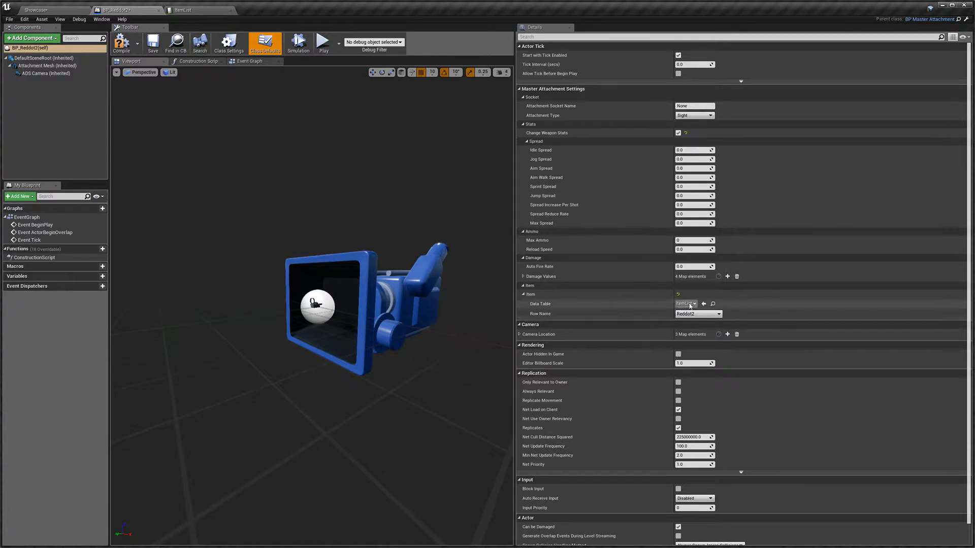
left_click(690, 306)
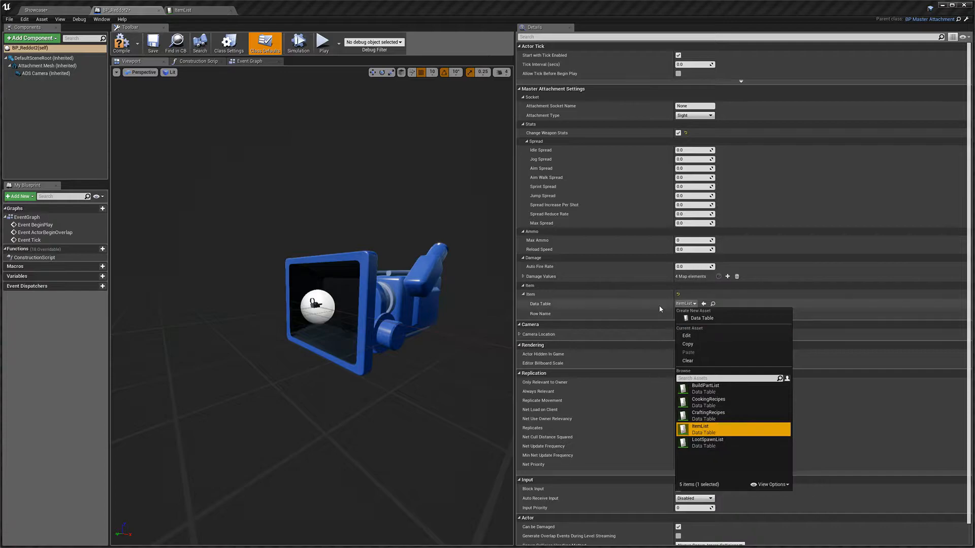
left_click(703, 429)
left_click(153, 45)
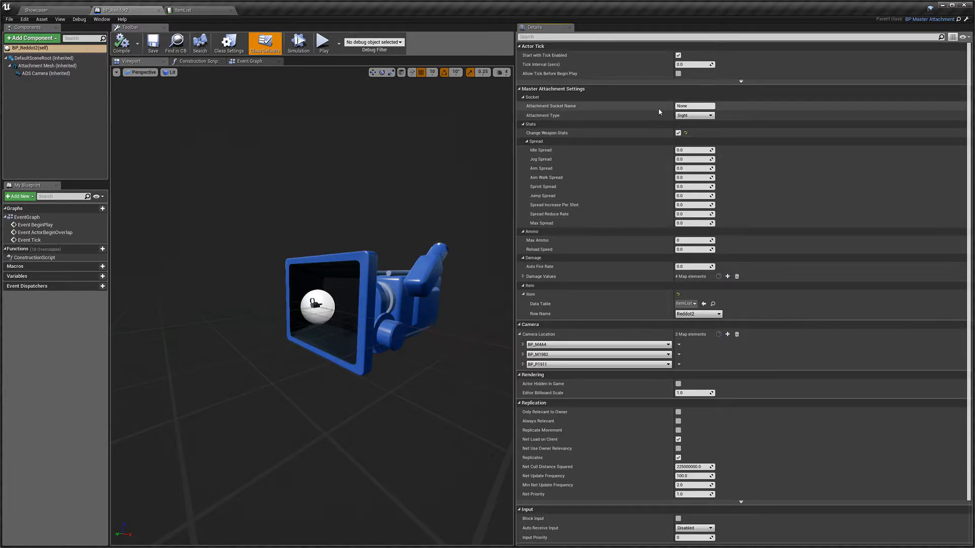
Step: Open the SK_M4A4 skeletal mesh from the SkeletalMeshes folder and switch to its skeleton editor
left_click(56, 11)
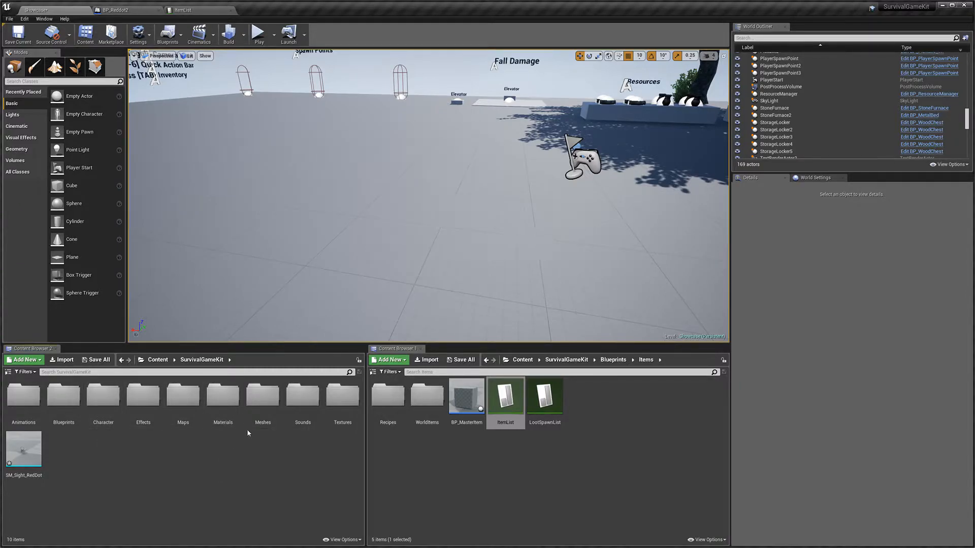
double_click(262, 397)
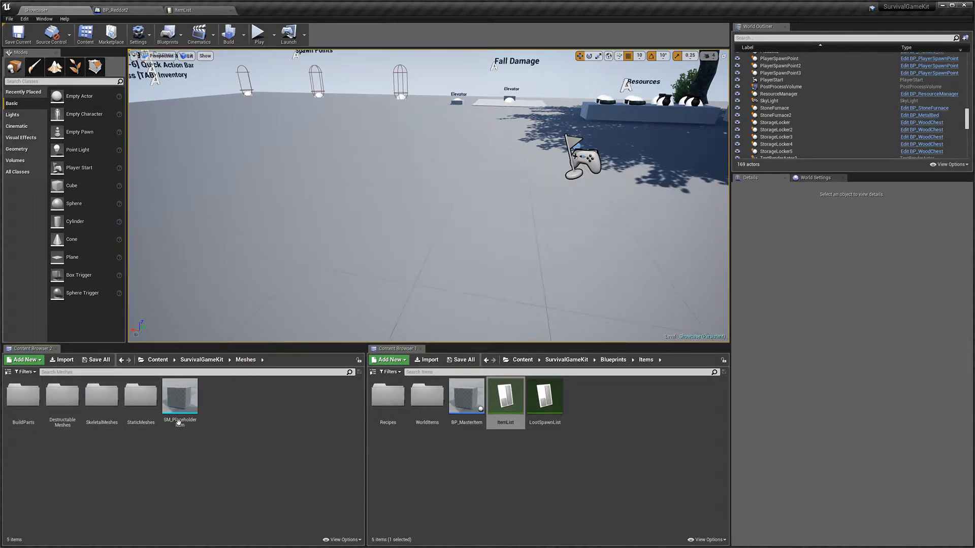
double_click(102, 396)
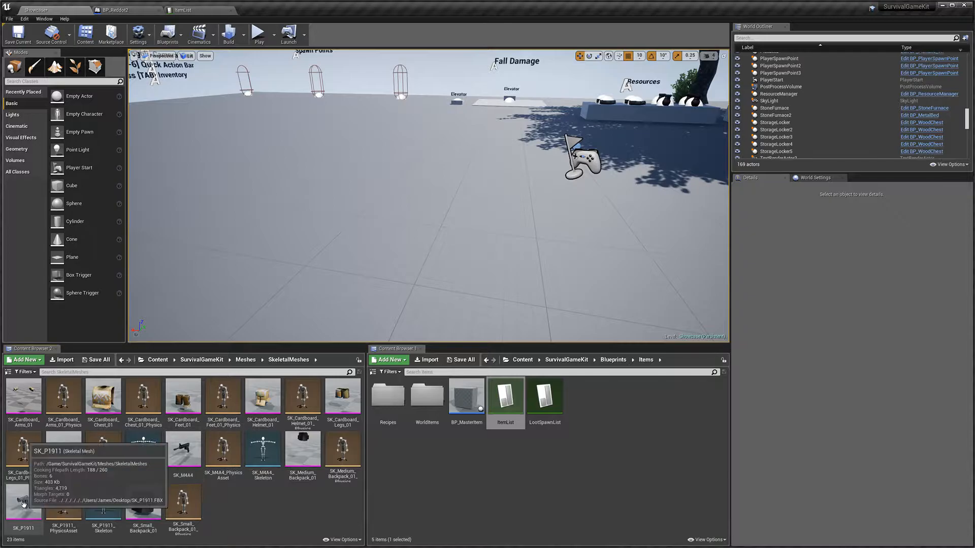
double_click(184, 448)
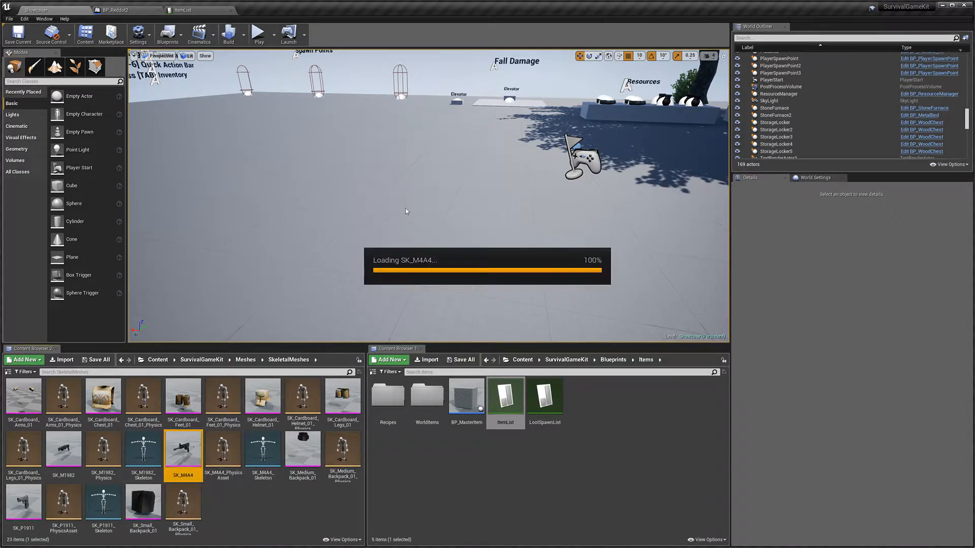
left_click_drag(482, 198, 665, 162, "alt")
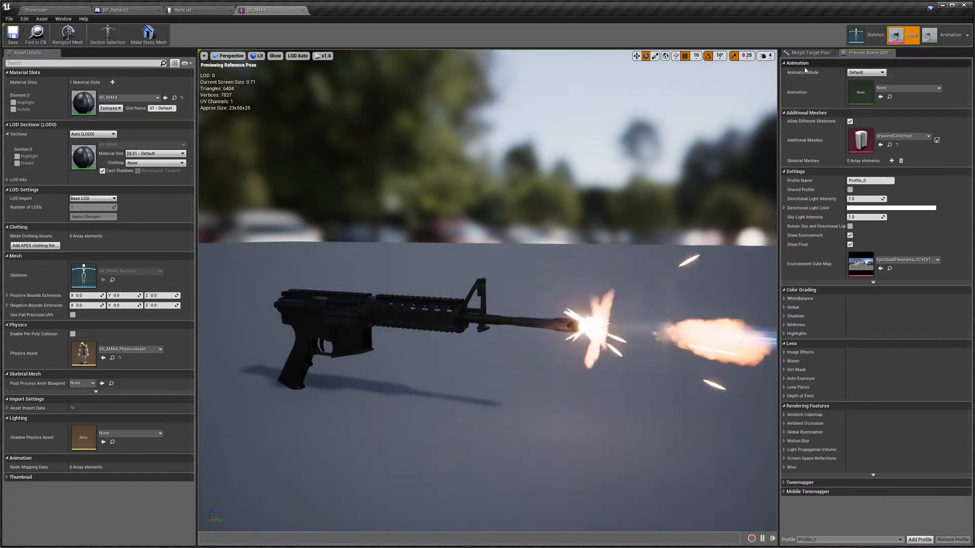
left_click(876, 37)
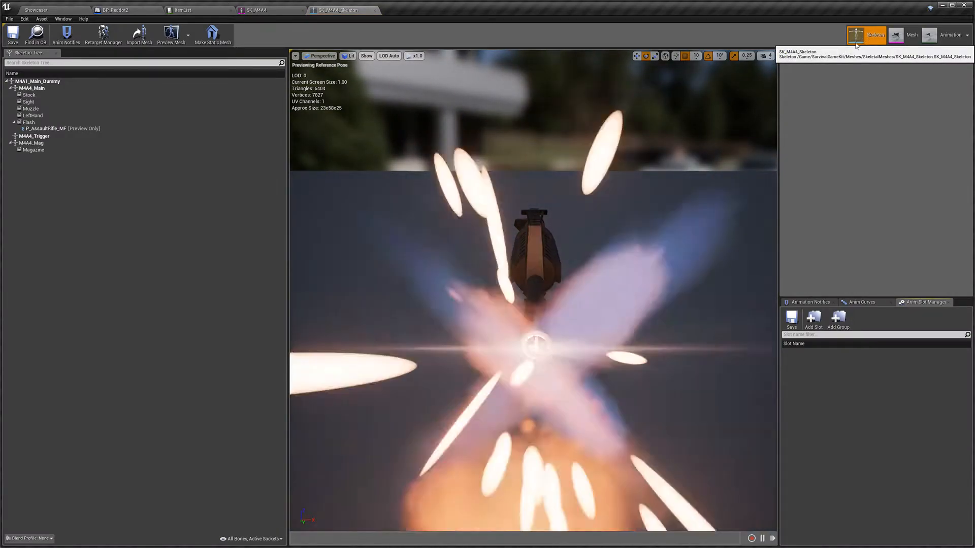
Step: Remove the P_AssaultRifle_MF preview asset from the Flash socket
left_click(46, 129)
key("Delete")
right_click_drag(492, 209, 625, 193)
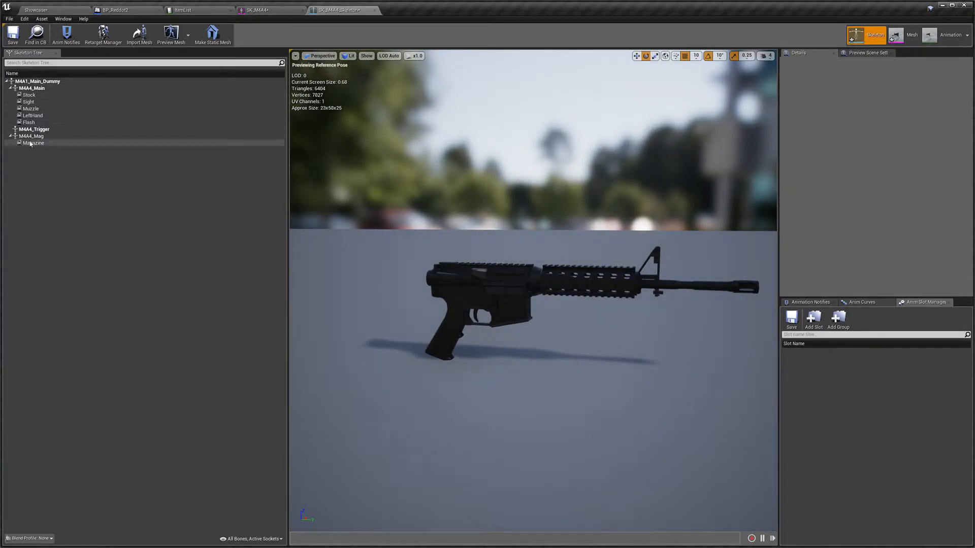
Step: Examine each socket of the M4A4 skeleton on the rifle, focusing the view on the Sight socket
left_click(38, 123)
left_click(62, 116)
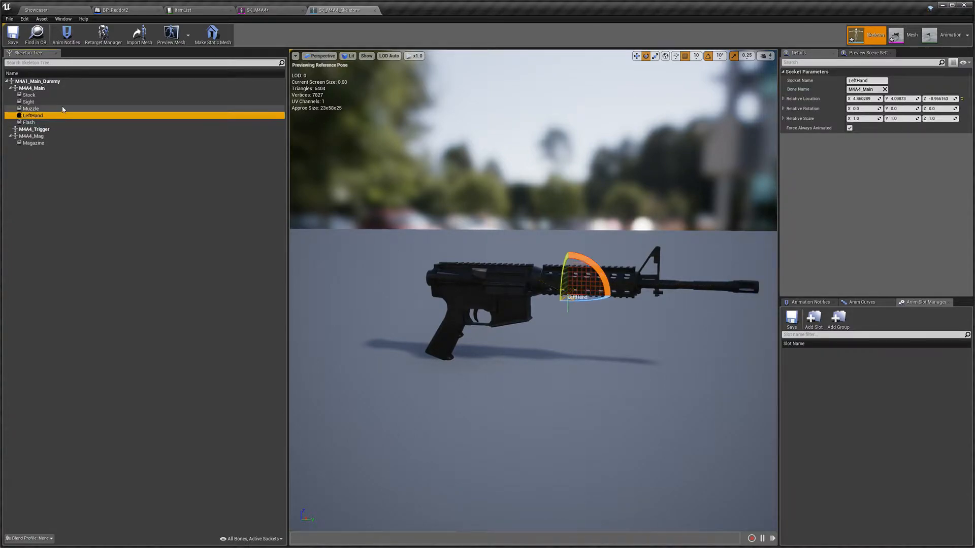
left_click(65, 109)
left_click(65, 101)
left_click(68, 95)
left_click(71, 123)
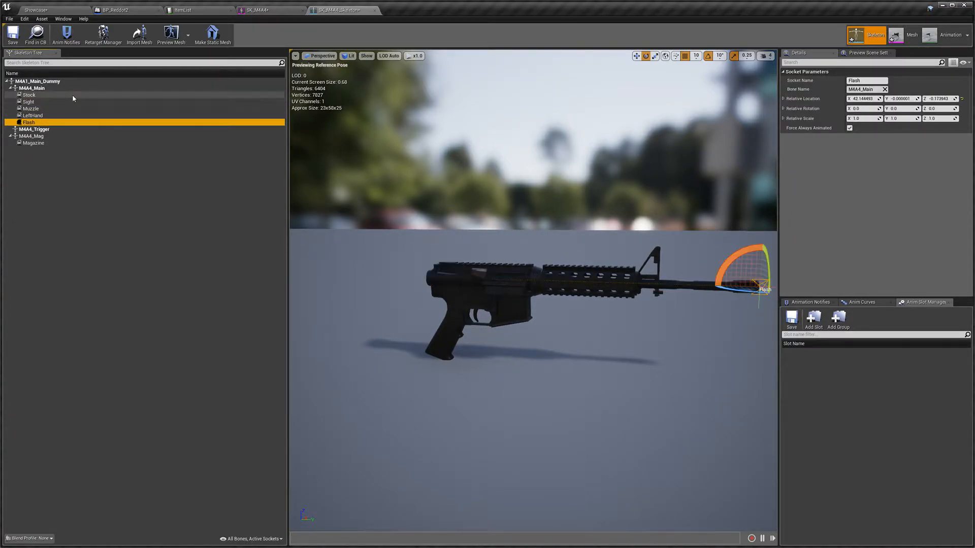
left_click(71, 102)
right_click_drag(478, 282, 471, 275)
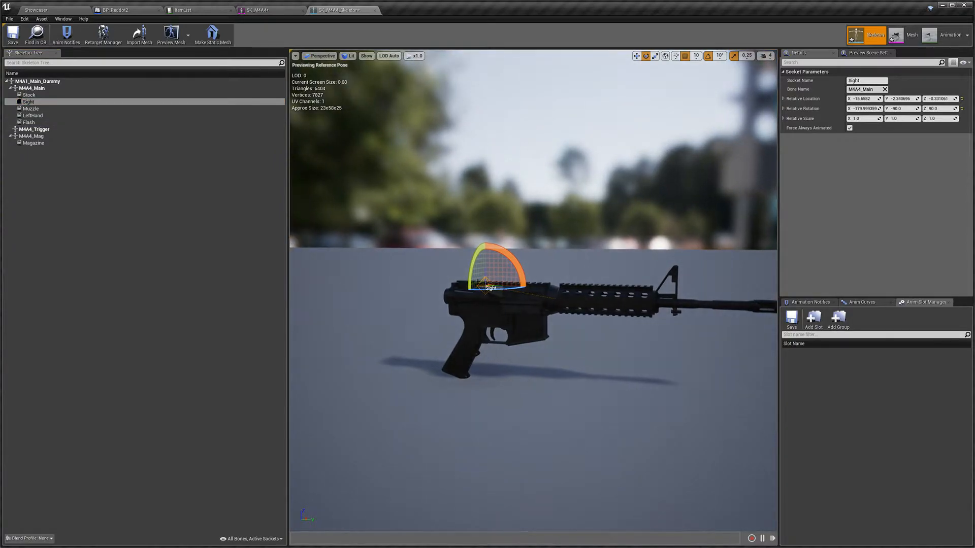
left_click(56, 108)
left_click(55, 117)
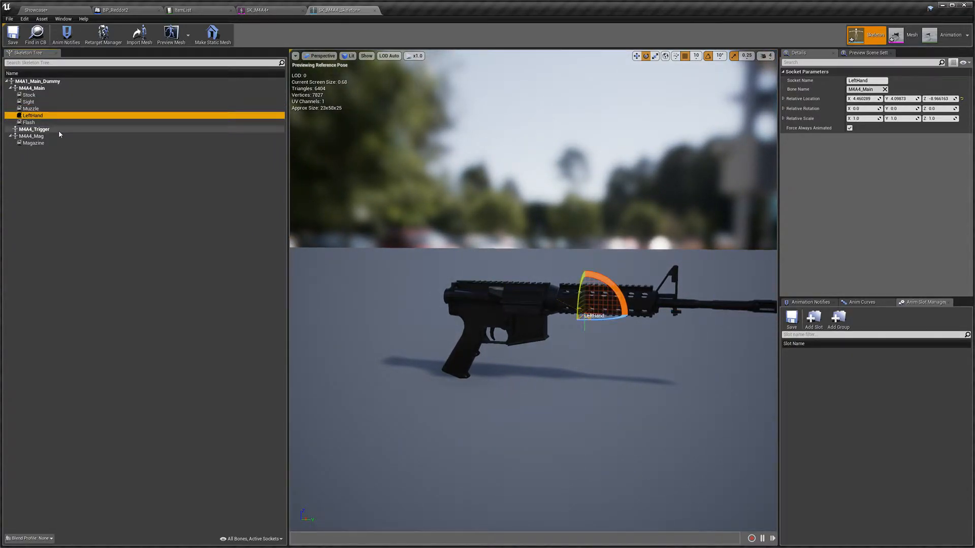
left_click(62, 122)
left_click(65, 144)
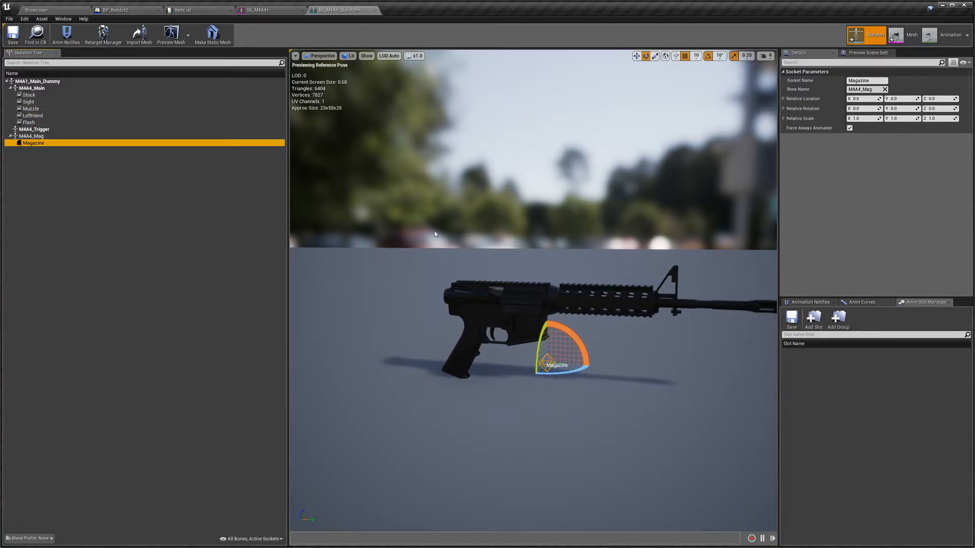
right_click_drag(685, 321, 767, 332)
left_click(57, 104)
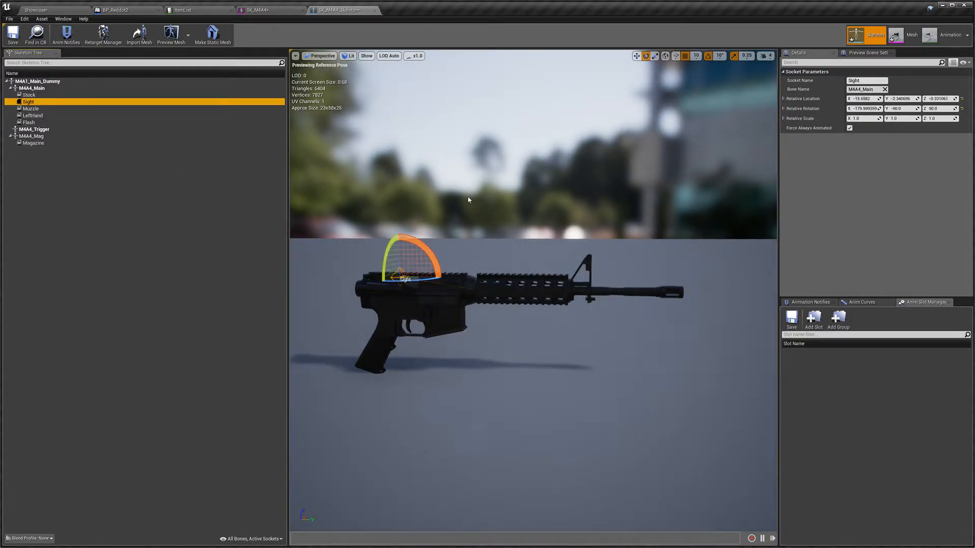
key("f")
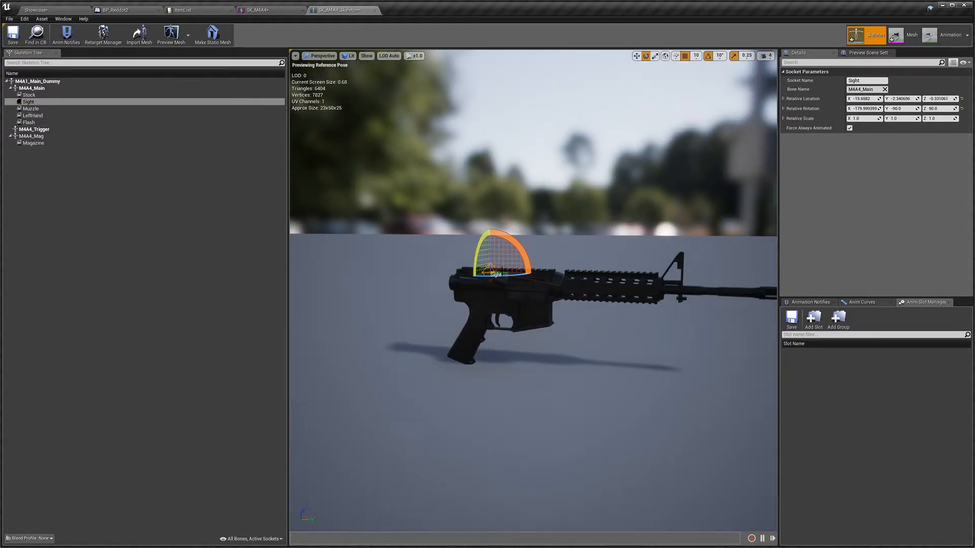
right_click_drag(483, 275, 452, 252)
key("w")
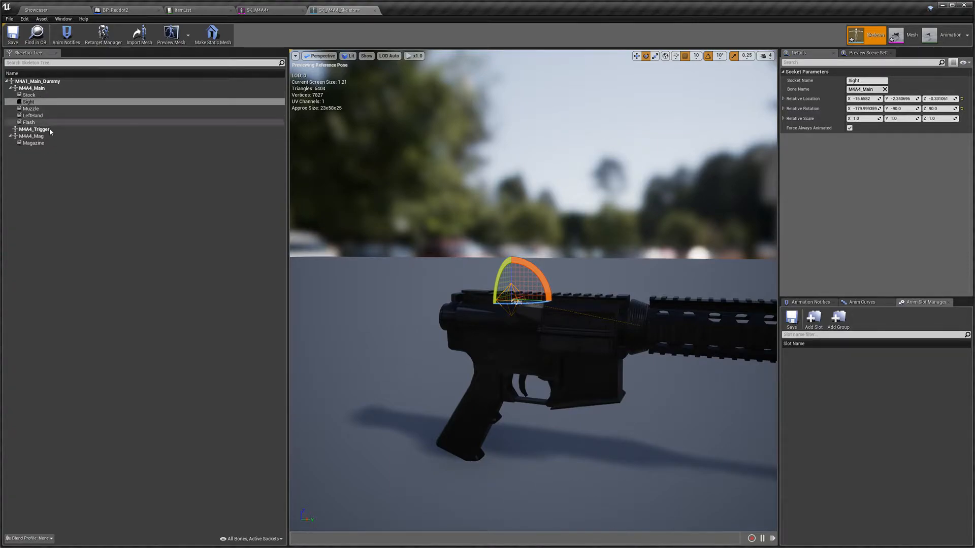
left_click(83, 181)
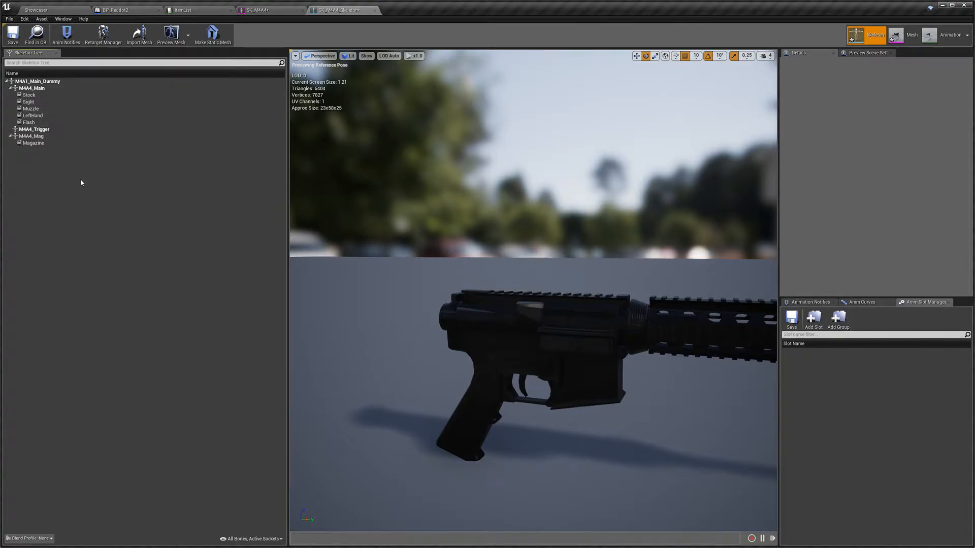
left_click(36, 89)
right_click(40, 90)
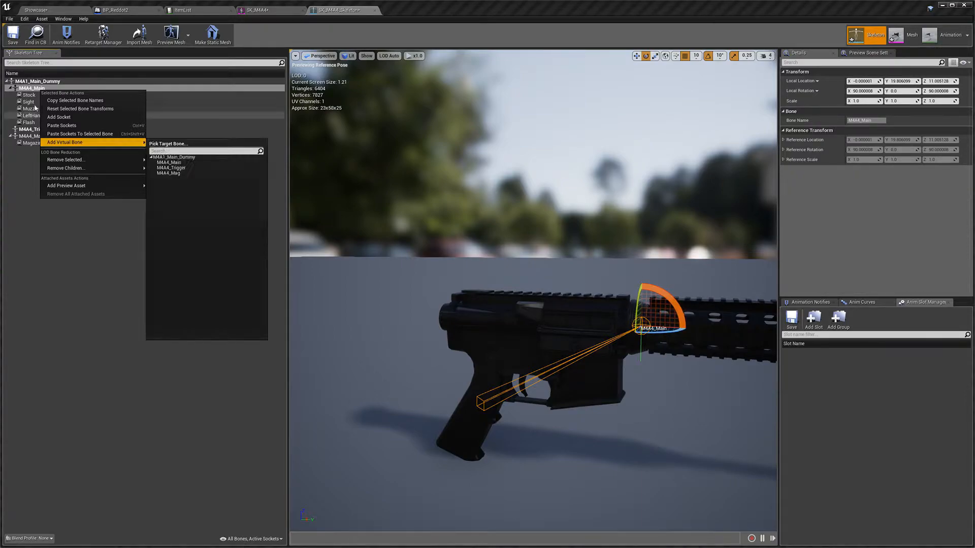
left_click(15, 185)
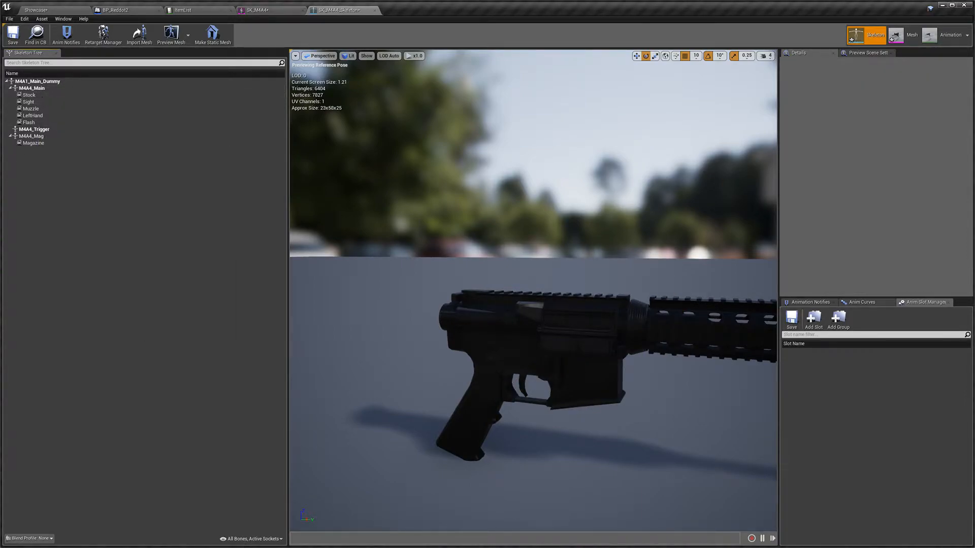
Step: Attach SM_Sight_RedDot as a preview asset on the Sight socket of the M4A4 skeleton
left_click(65, 103)
right_click_drag(446, 215, 465, 239)
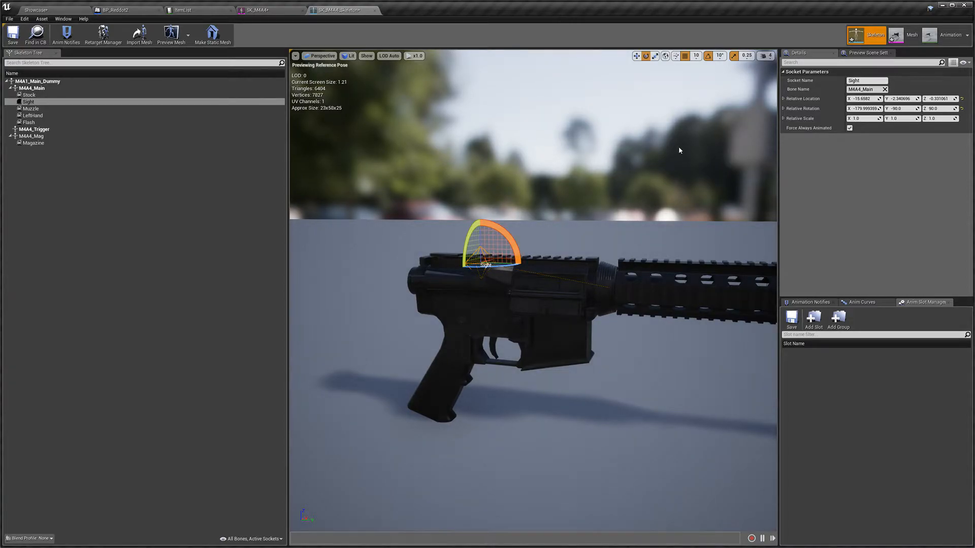
right_click(49, 104)
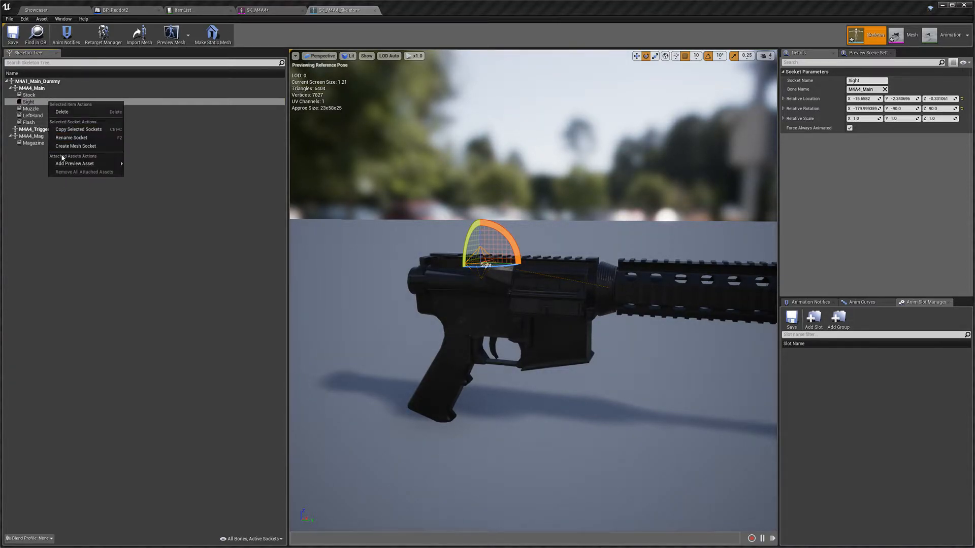
mouse_move(74, 163)
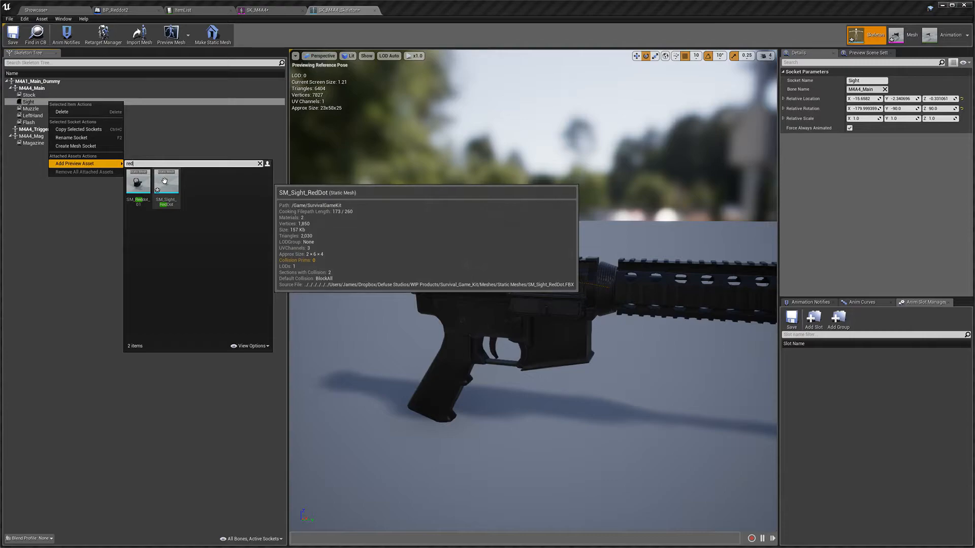
left_click(165, 184)
right_click_drag(523, 251, 505, 247)
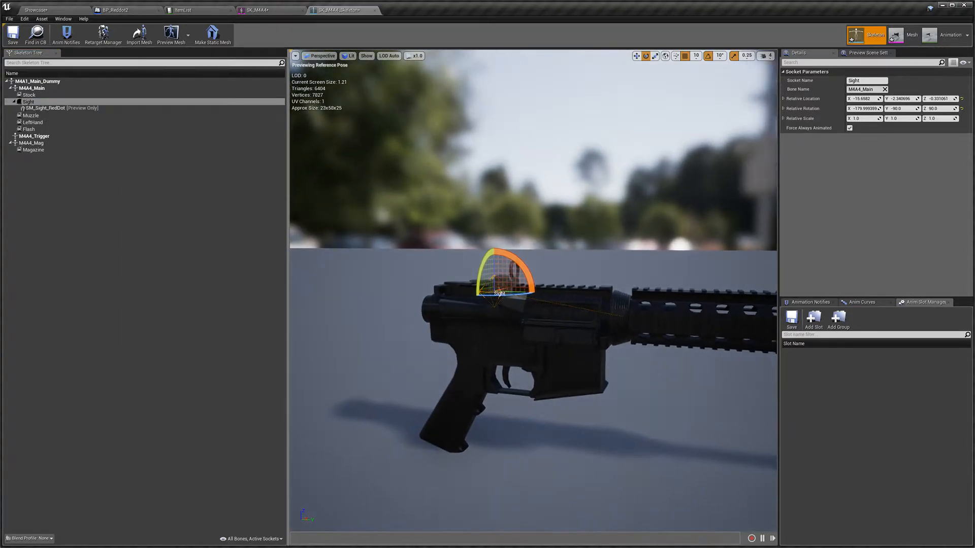
Step: Add the SM_Reddot_01 mesh as another preview asset on the Sight socket
scroll(506, 248, "up", 5)
scroll(506, 248, "down", 5)
scroll(506, 249, "up", 5)
right_click_drag(420, 244, 404, 238)
key("w")
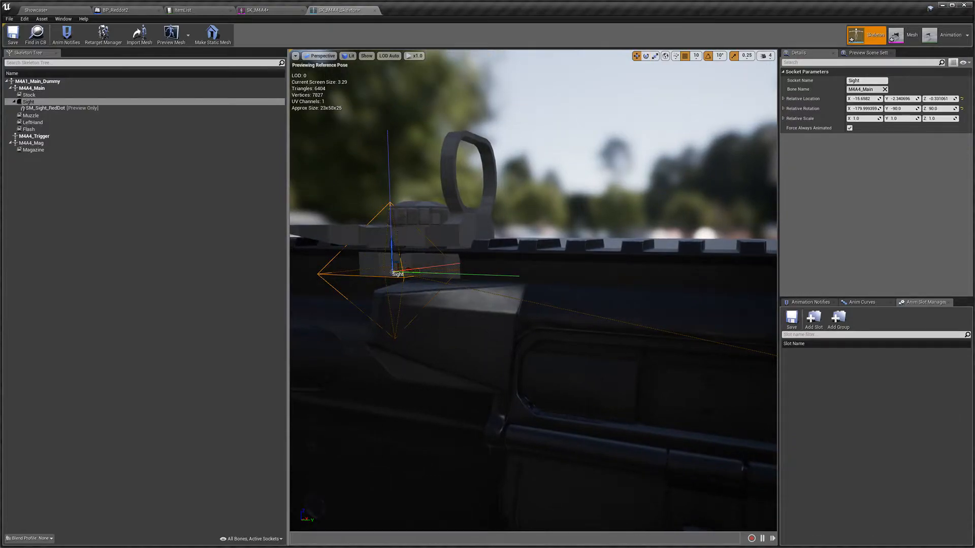
scroll(506, 249, "down", 3)
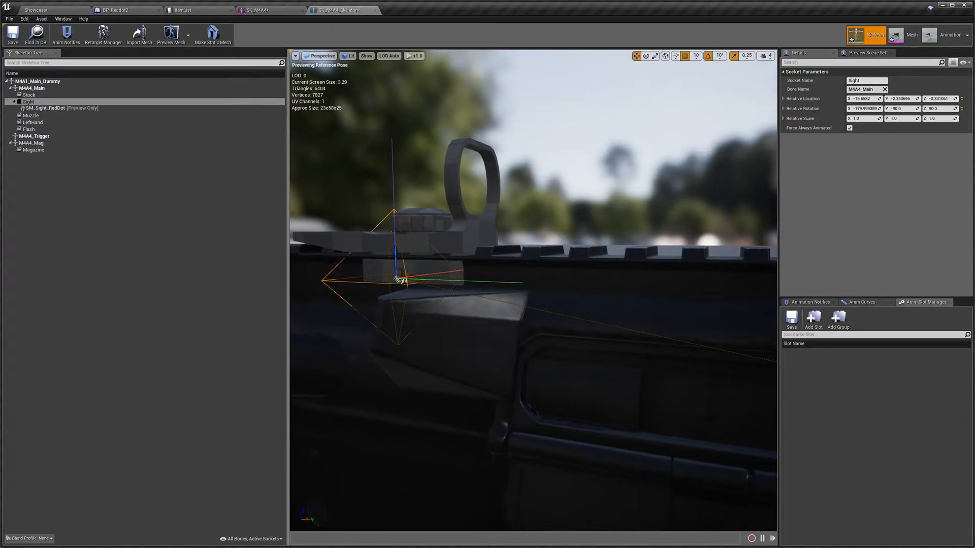
left_click(61, 108)
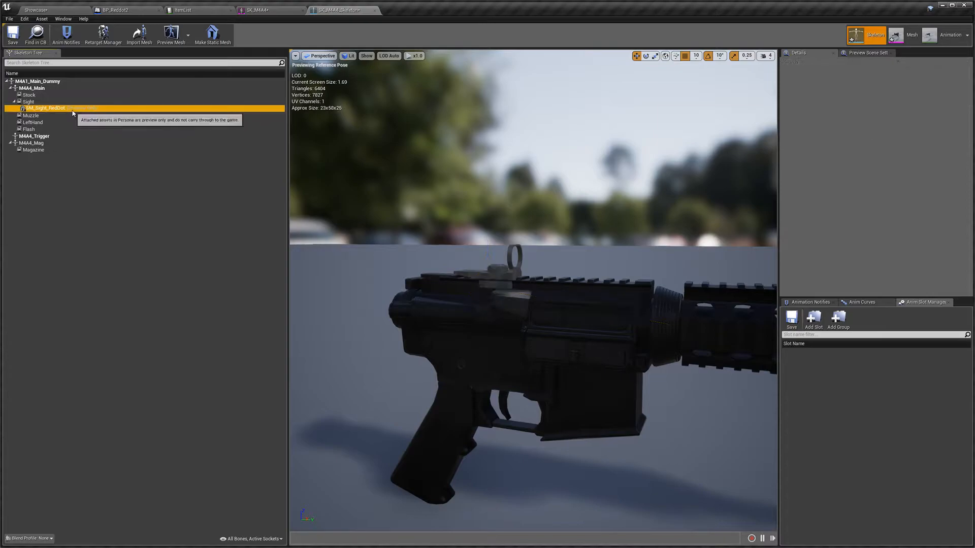
right_click(72, 110)
mouse_move(106, 142)
type("red")
left_click(153, 157)
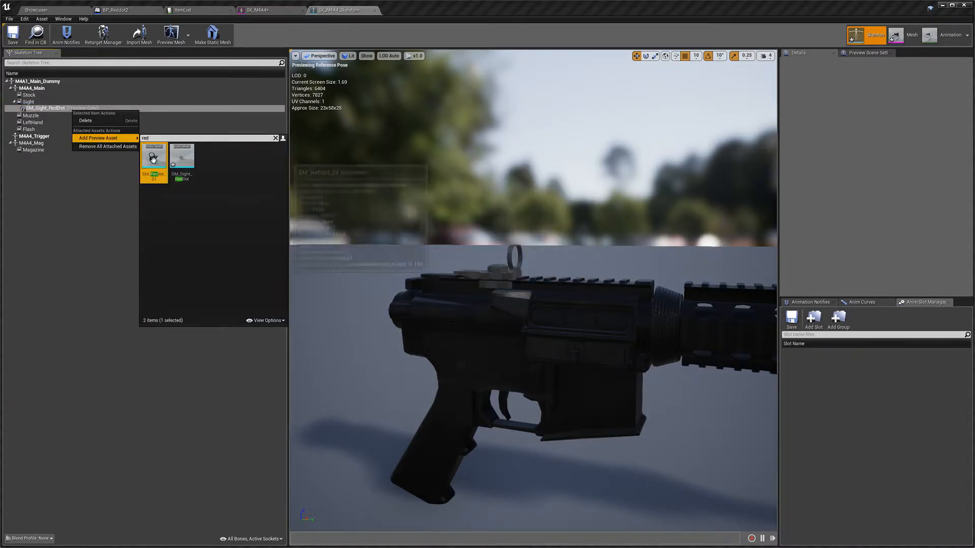
left_click(91, 117)
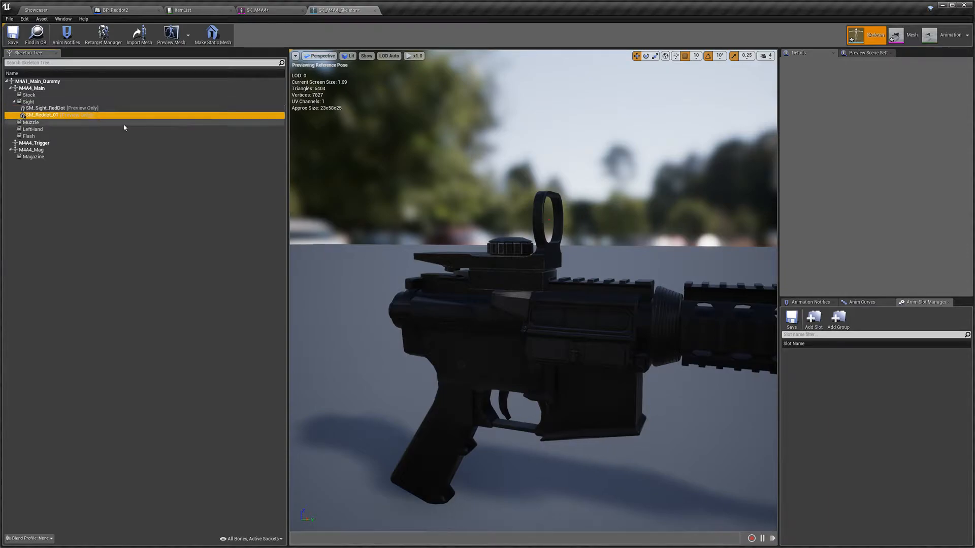
Step: Delete the selected preview mesh from the Sight socket and undo the deletion
key("Delete")
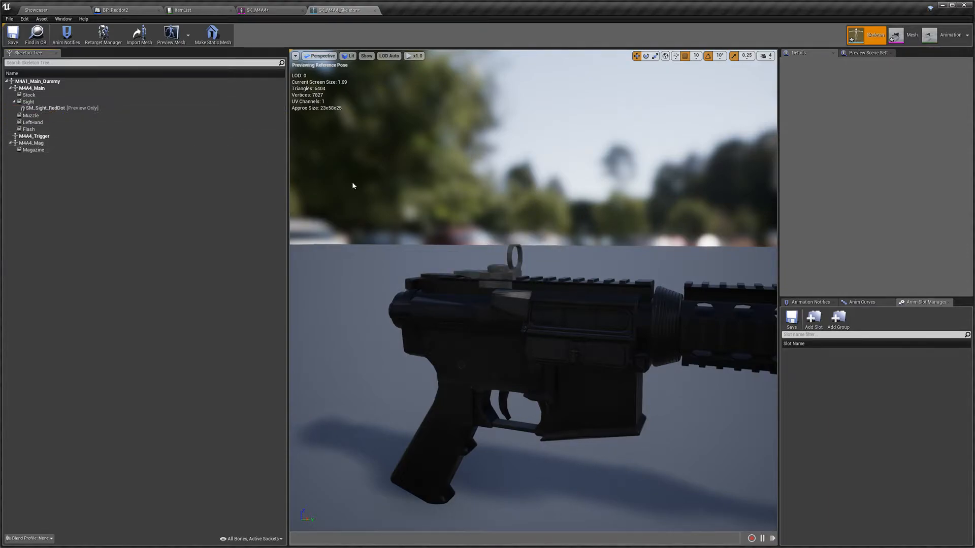
key("ctrl+z")
left_click(59, 104)
left_click(67, 109)
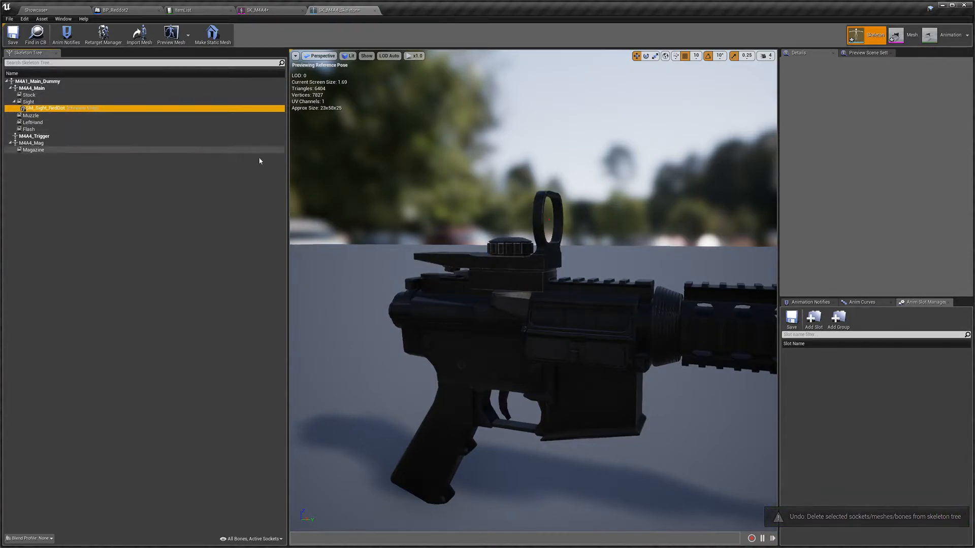
Step: Move the Sight socket forward along the rail so the red dot sits correctly, to about X -12.04
right_click_drag(457, 213, 475, 198)
right_click_drag(512, 239, 619, 243)
left_click(60, 103)
left_click(62, 108)
left_click(82, 103)
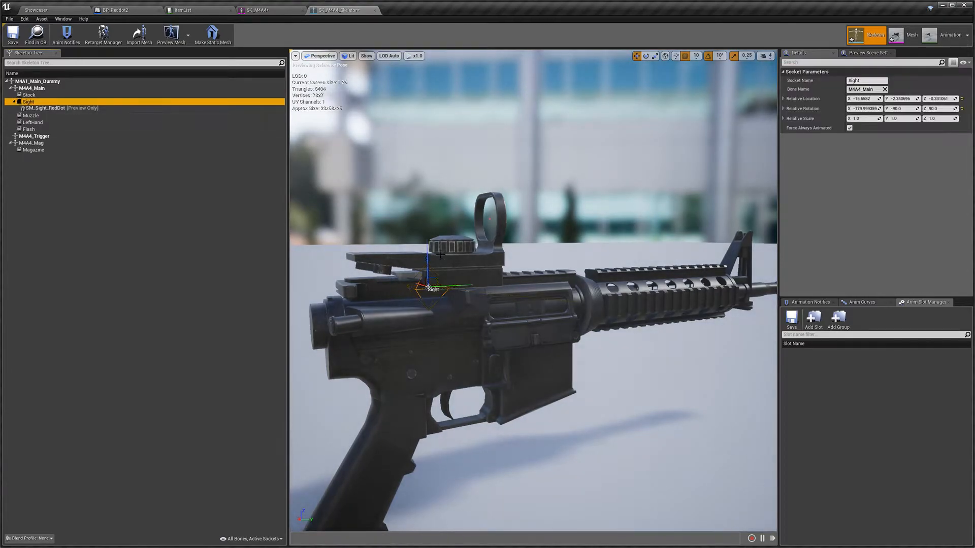
left_click_drag(435, 287, 498, 276)
left_click(684, 57)
right_click_drag(498, 277, 412, 277)
key("s")
key("w")
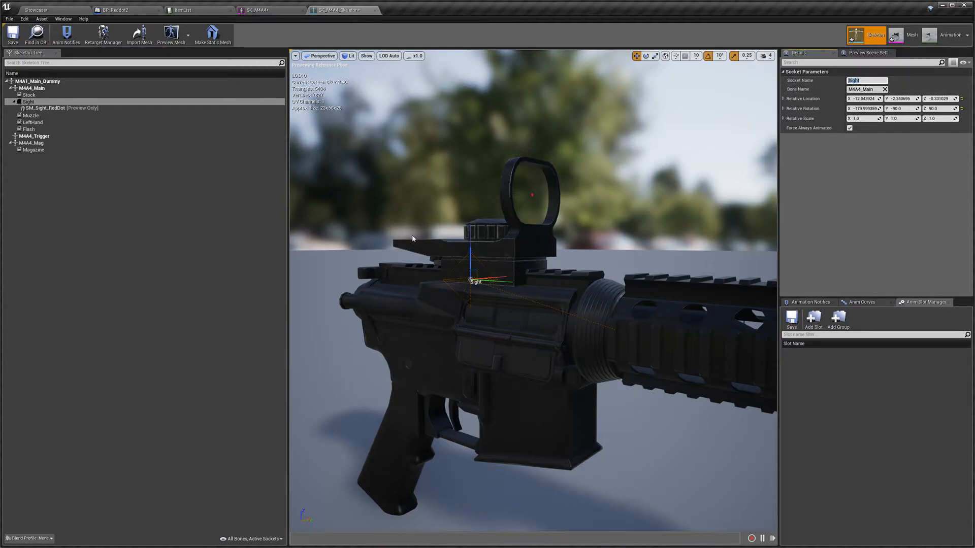
Step: Copy the Sight socket's name and paste it into BP_Reddot2's Attachment Socket Name field
right_click(853, 82)
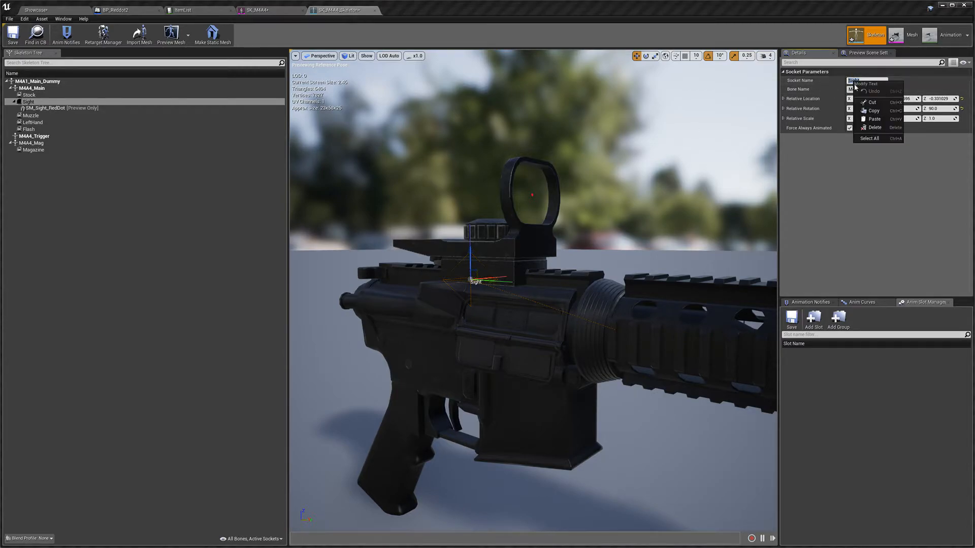
left_click(872, 111)
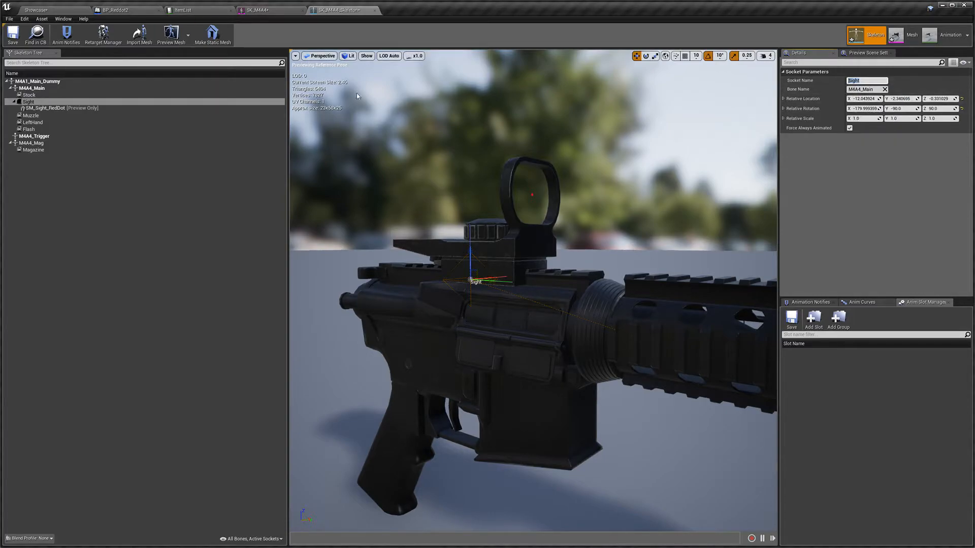
left_click(114, 10)
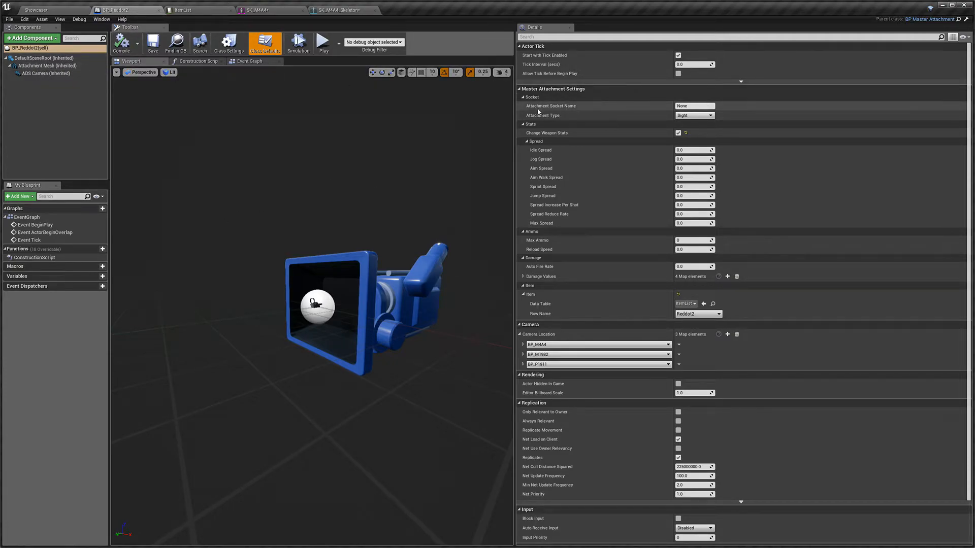
right_click(705, 106)
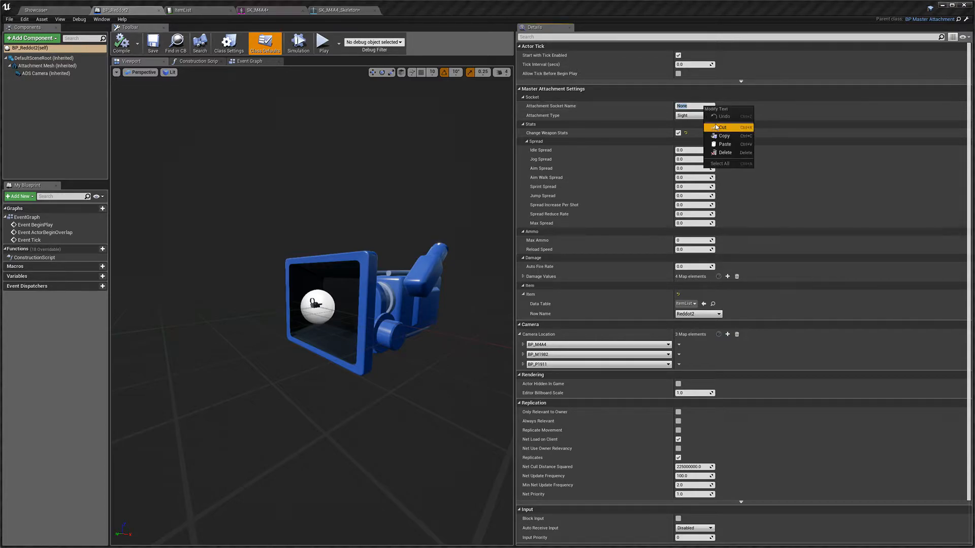
left_click(725, 145)
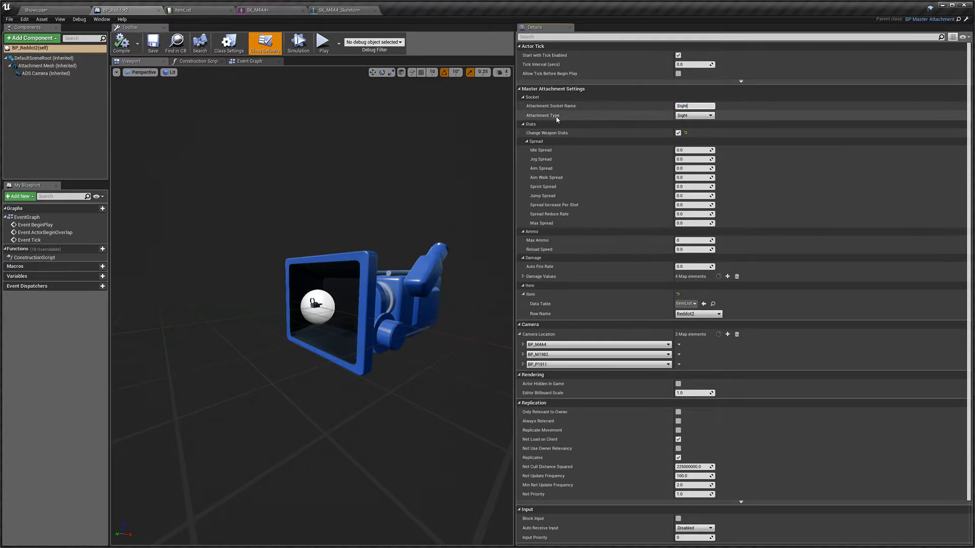
Step: Choose Sight as the Attachment Type, then compile and save BP_Reddot2
left_click(710, 116)
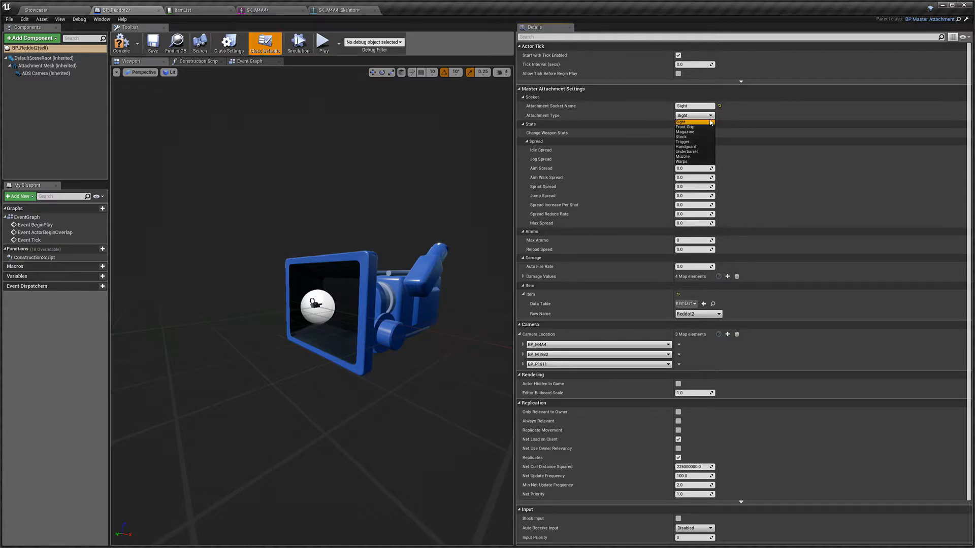
left_click(710, 122)
left_click(705, 116)
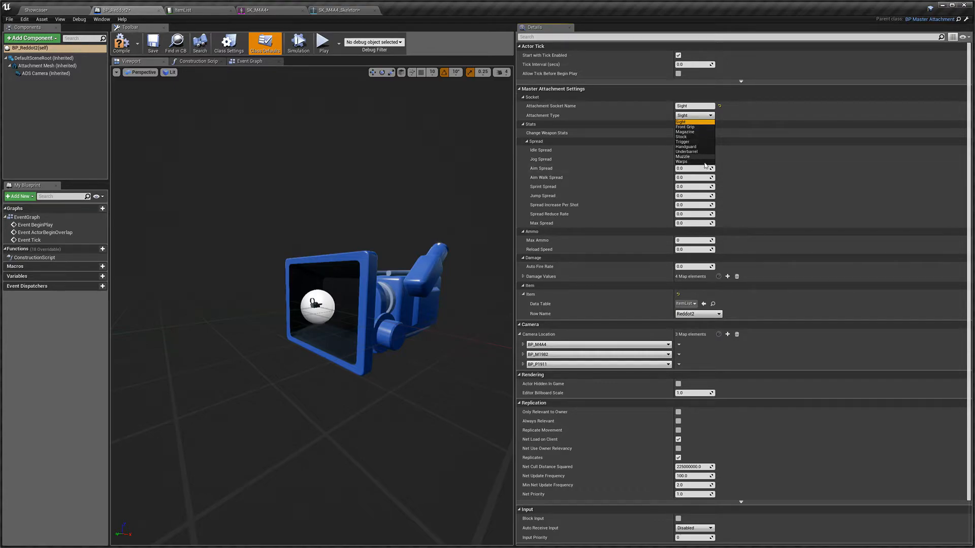
left_click(709, 117)
left_click(708, 117)
left_click(707, 121)
left_click(710, 116)
left_click(714, 119)
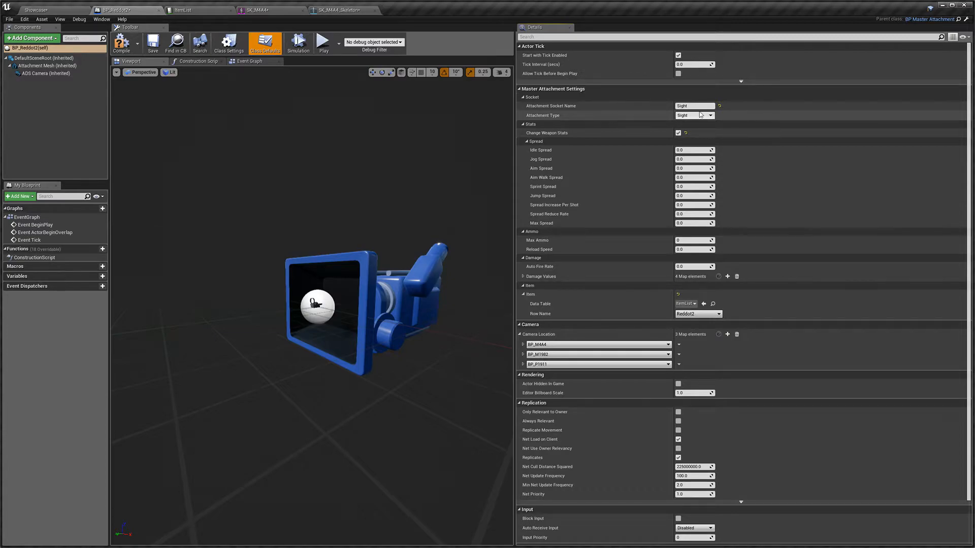
left_click(714, 116)
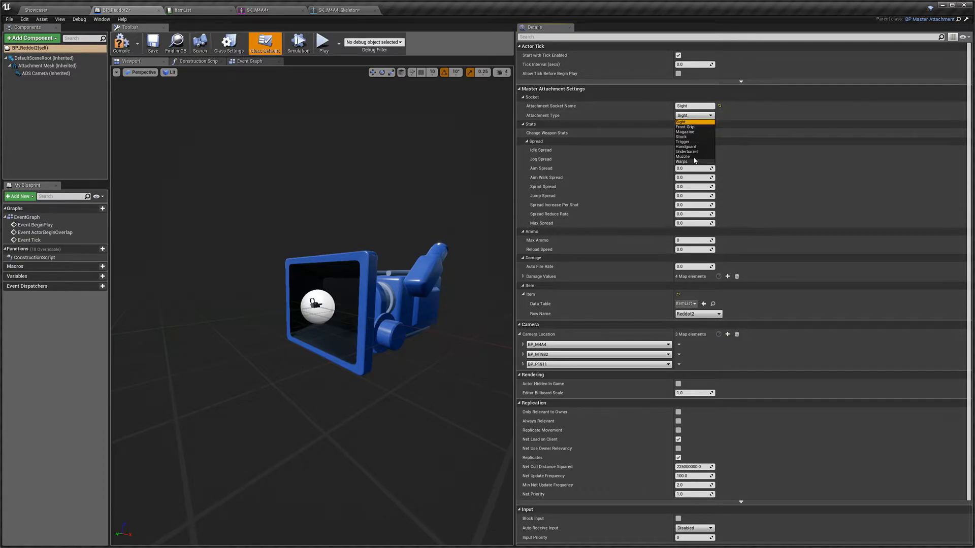
left_click(712, 116)
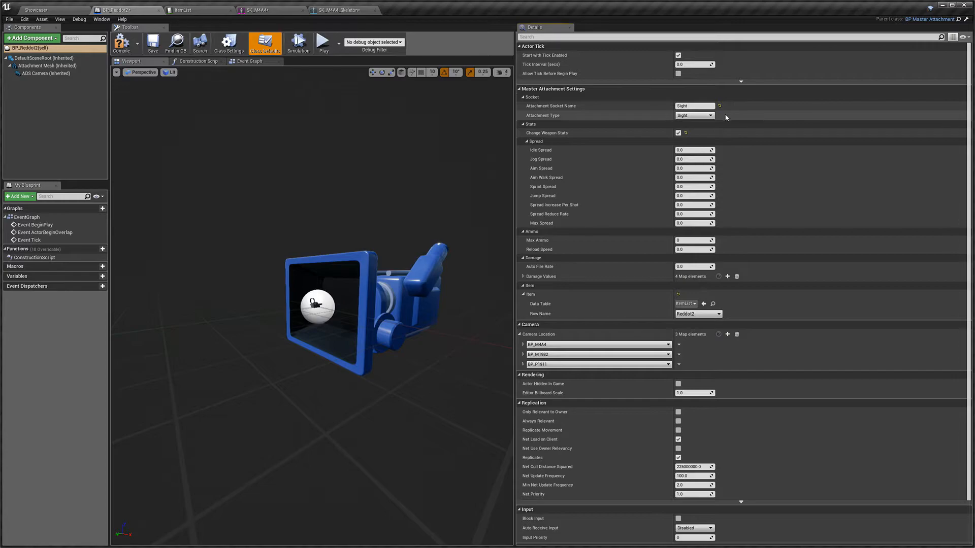
left_click(129, 50)
left_click(153, 46)
Step: Inspect the Attachment Mesh component's details and return to the class defaults
left_click(47, 66)
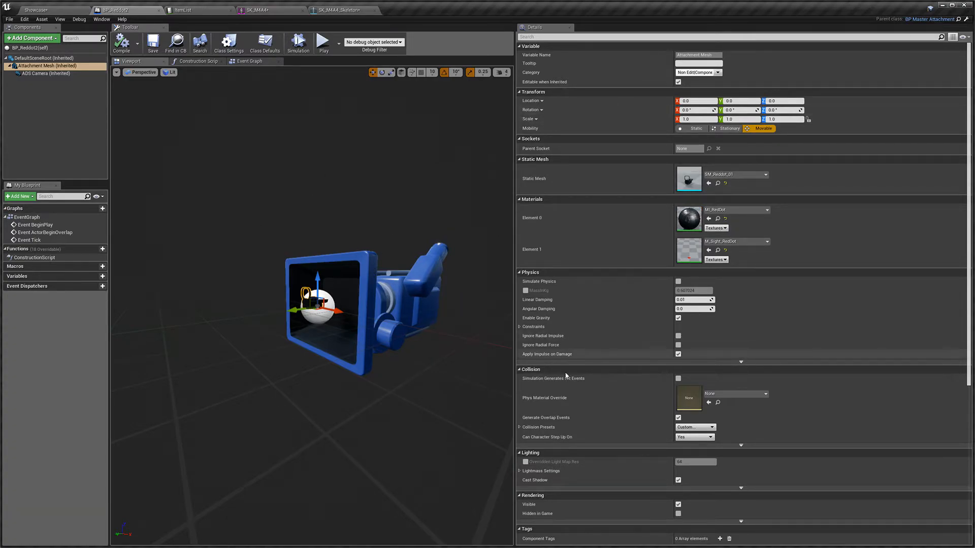
scroll(548, 417, "down", 3)
scroll(607, 428, "down", 3)
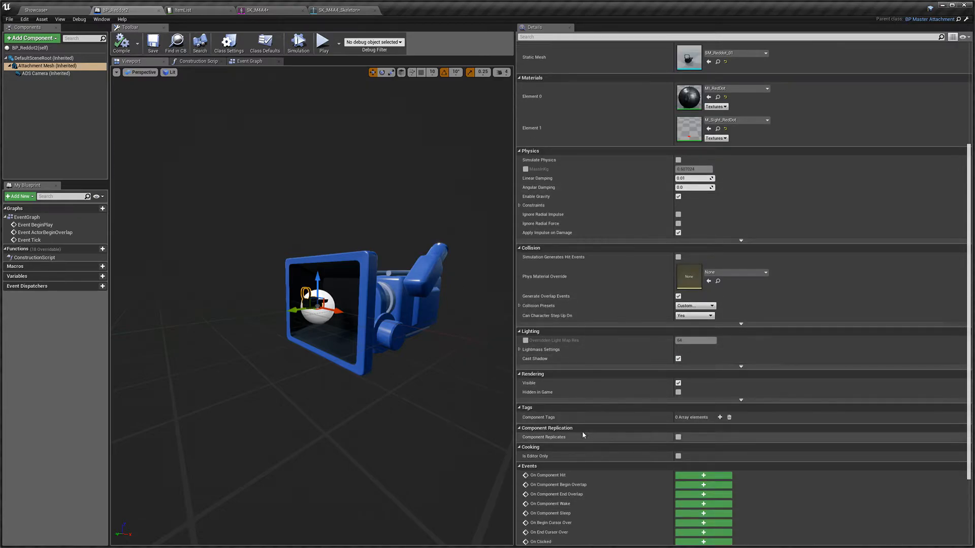
scroll(609, 317, "up", 5)
left_click(265, 44)
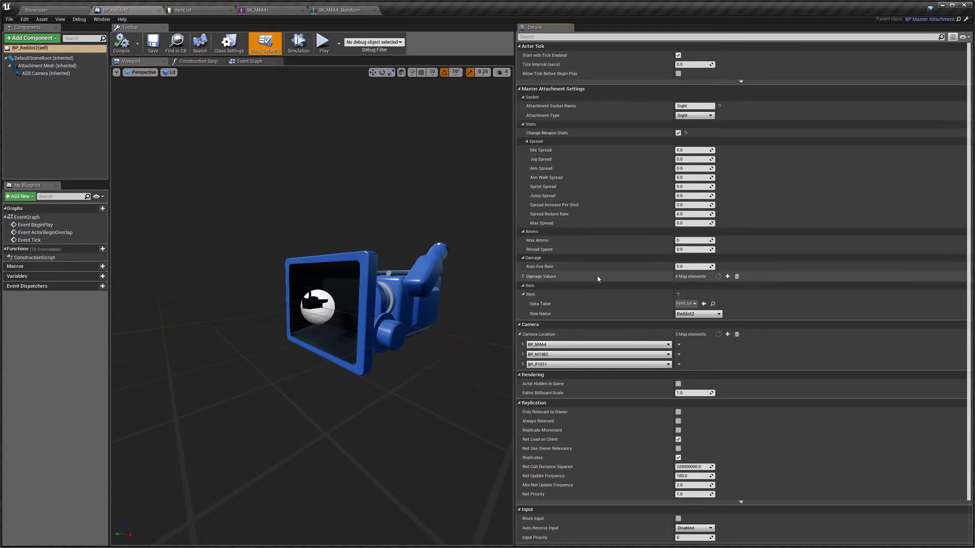
Step: In the Showcase level, set a placed pickup item's Row Name to Reddot2
left_click(55, 10)
right_click_drag(376, 175, 414, 208)
key("w")
left_click(389, 179)
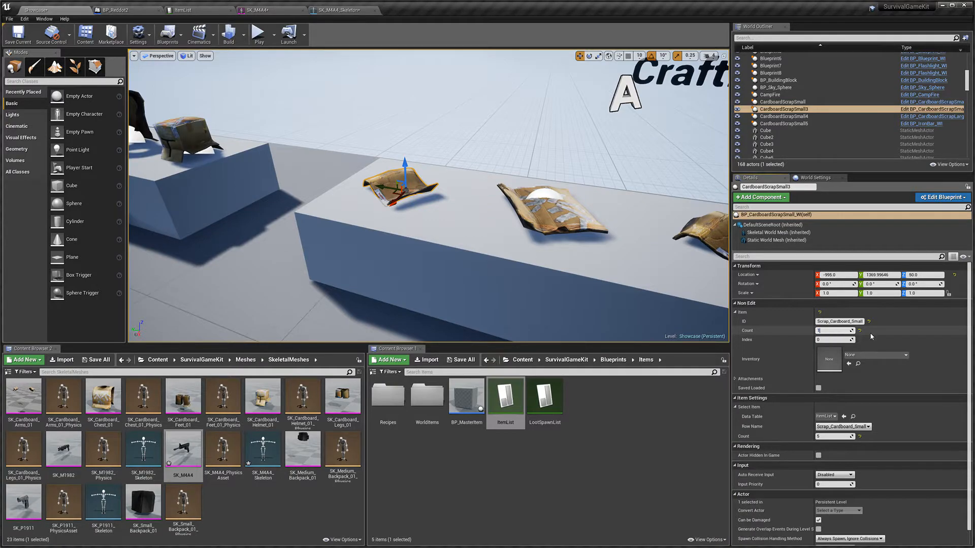
left_click(835, 427)
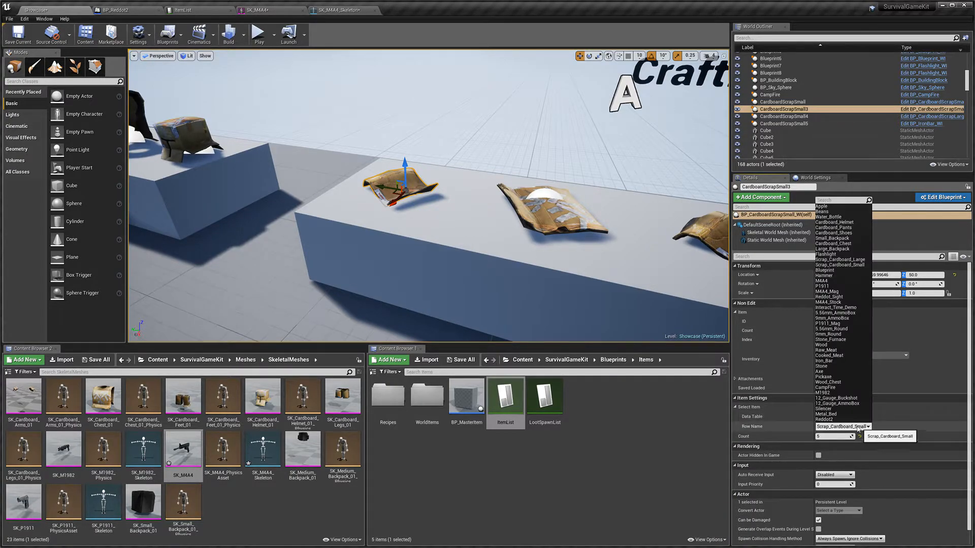
left_click(831, 421)
right_click_drag(559, 244, 540, 231)
key("w")
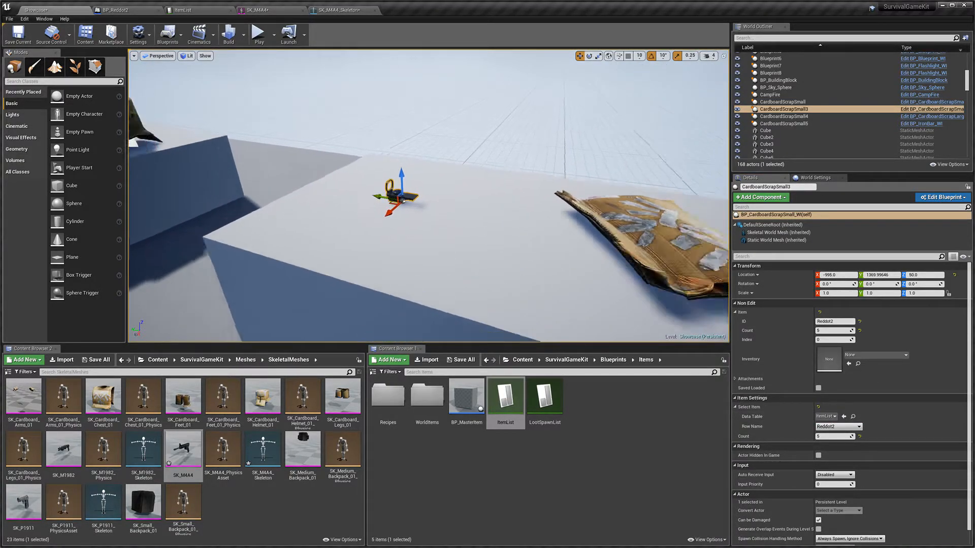
Step: Play the level, walk to the Reddot2 pickup, collect it and open the inventory to check it
scroll(403, 200, "down", 5)
left_click(259, 34)
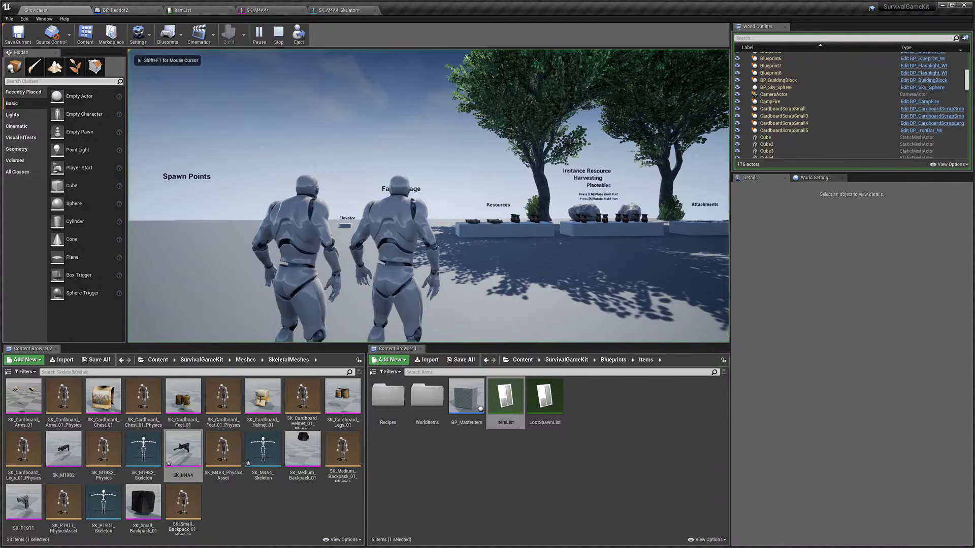
key("shift+w")
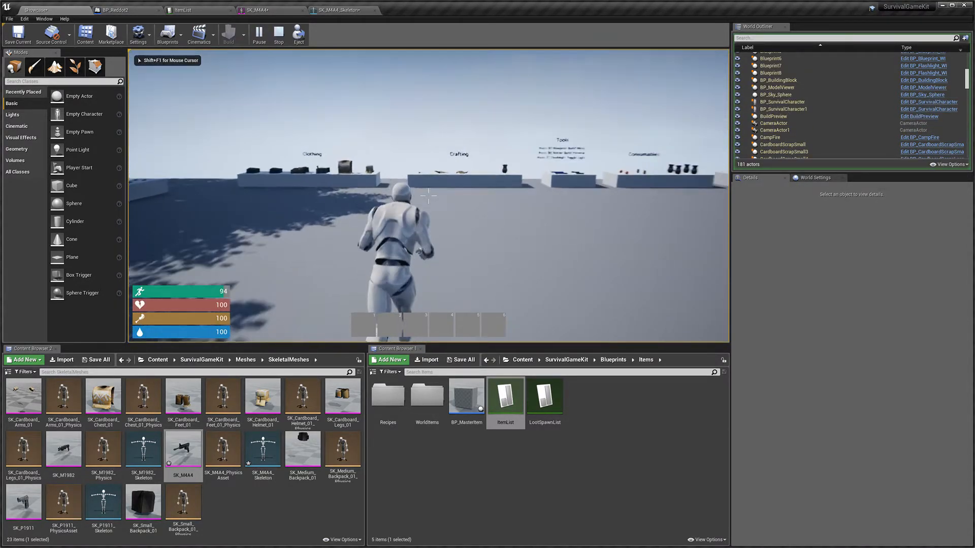
key("shift+w")
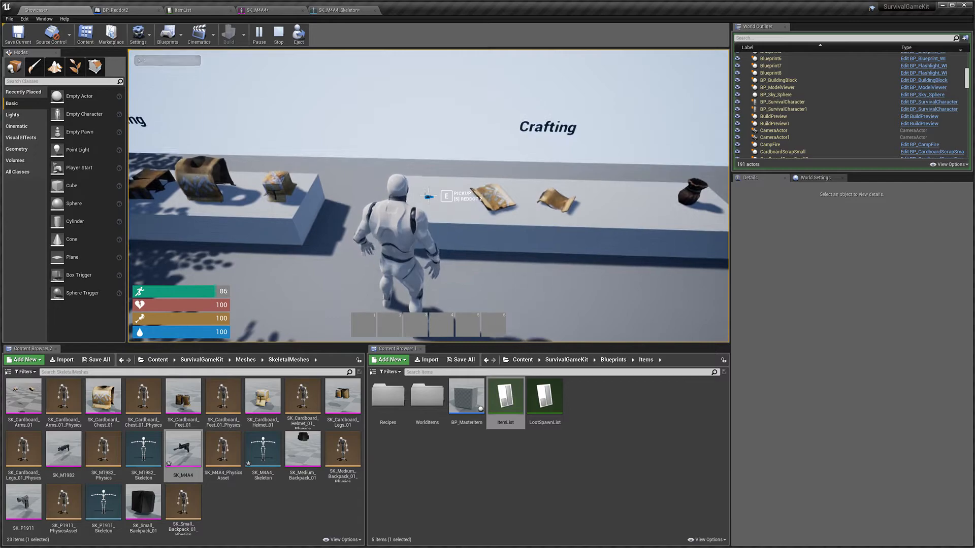
key("e")
key("Tab")
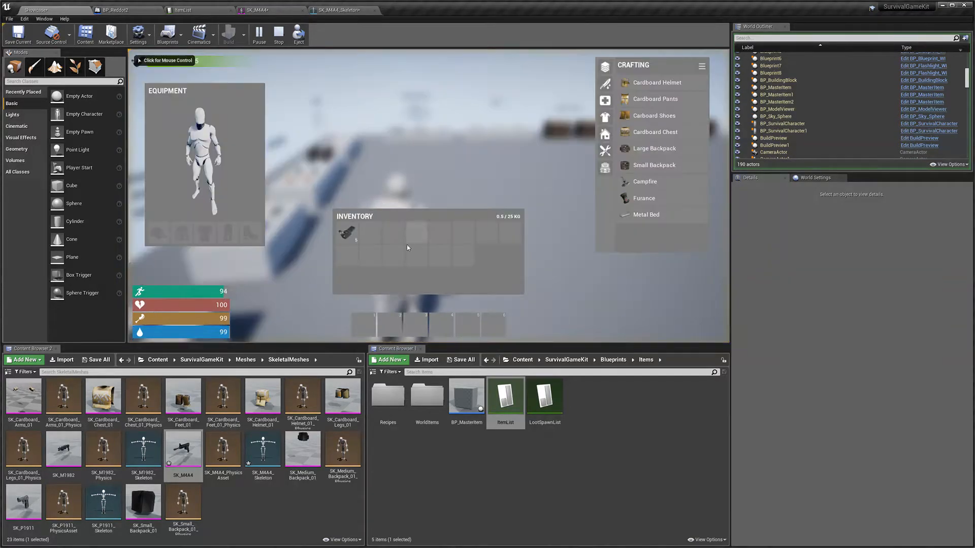
Step: Walk to the M4A4 pickup, collect it, move it to the hotbar from the inventory and stop playing
key("Tab")
key("shift+w")
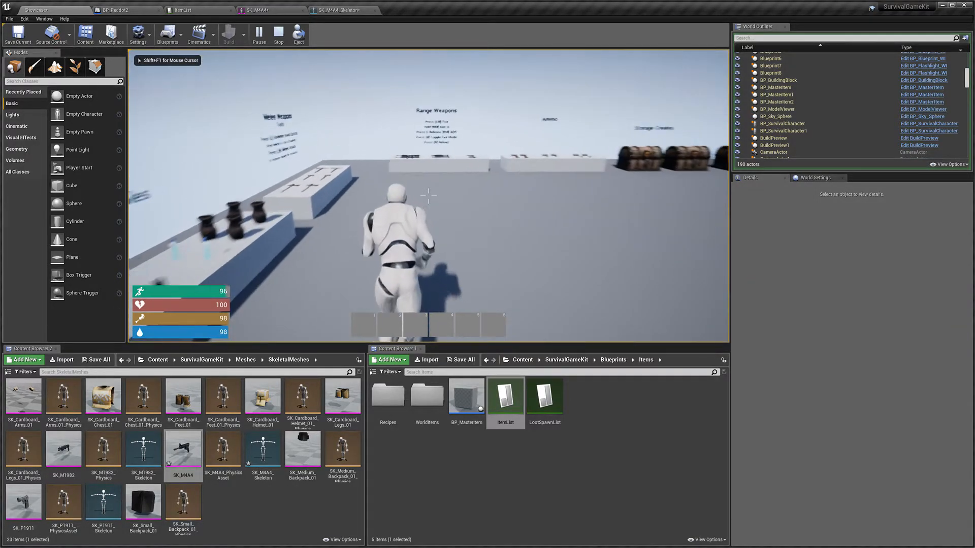
key("e")
key("Tab")
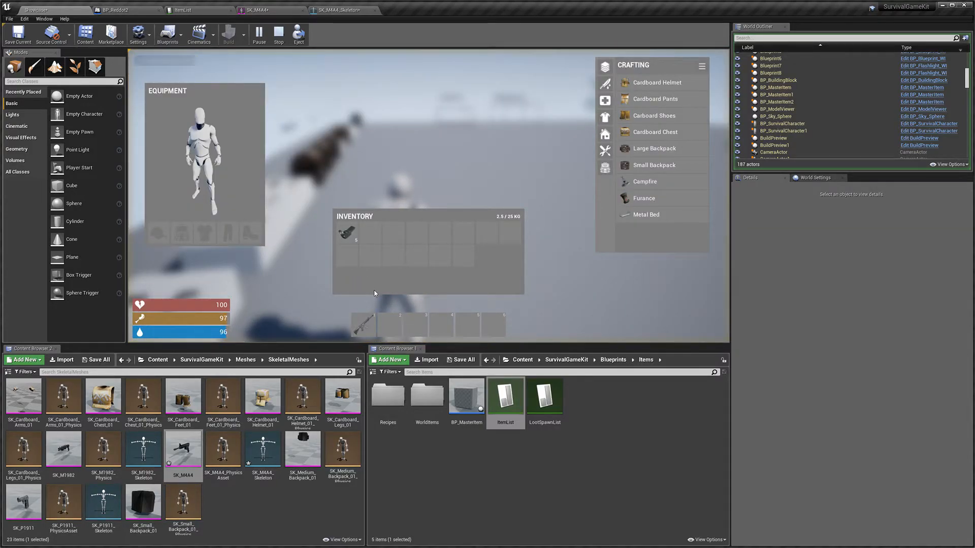
right_click(366, 329)
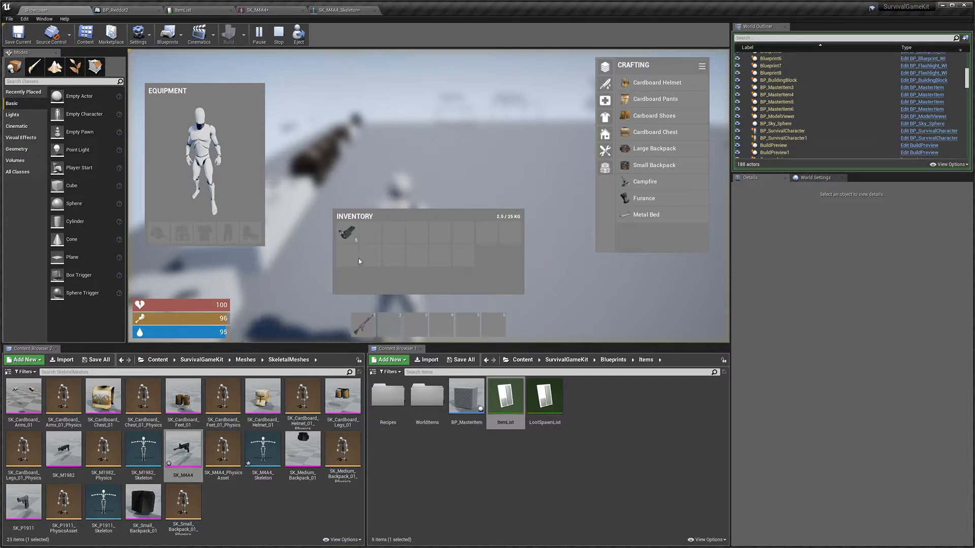
key("Tab")
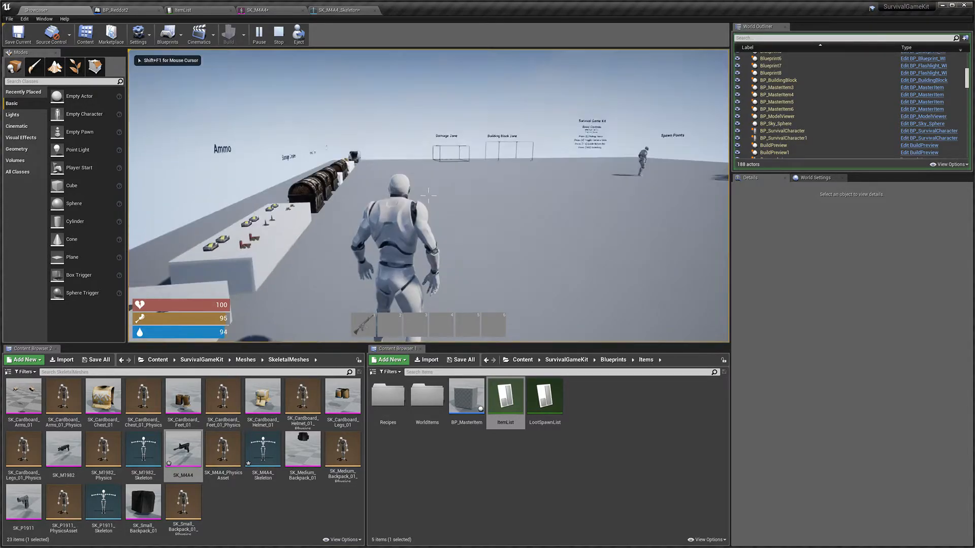
key("Escape")
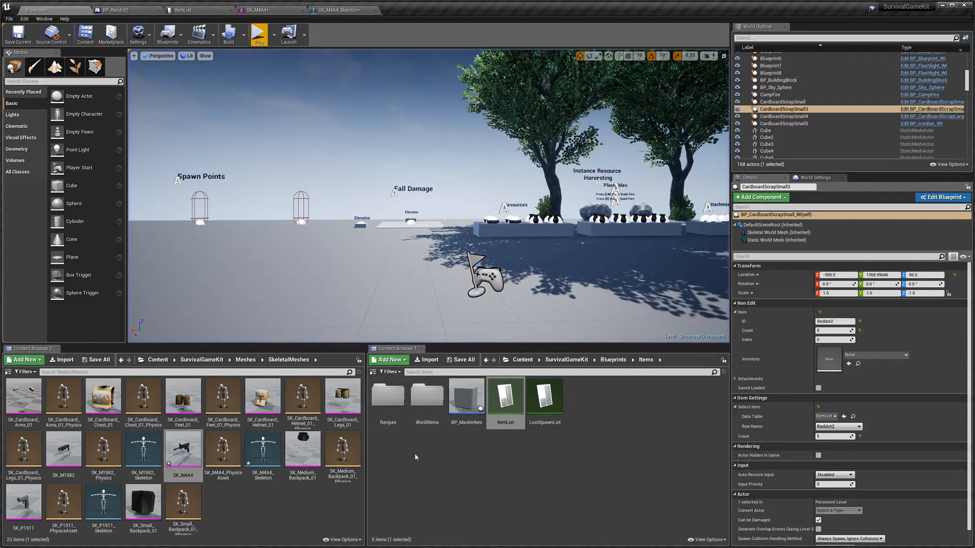
Step: Open the BP_M4A4 holdable blueprint, add BP_Reddot2 to its Allowed Attachments list, then compile and save it
left_click(613, 360)
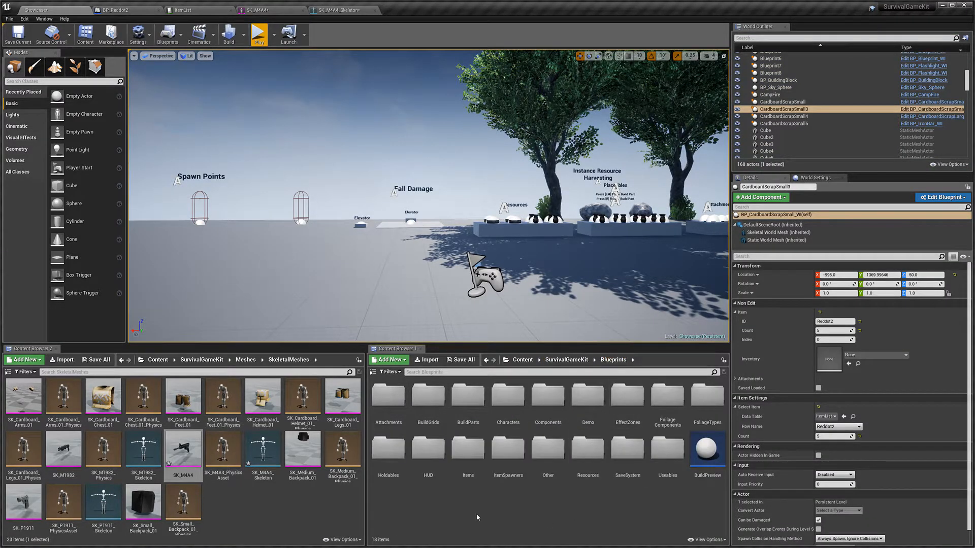
double_click(388, 447)
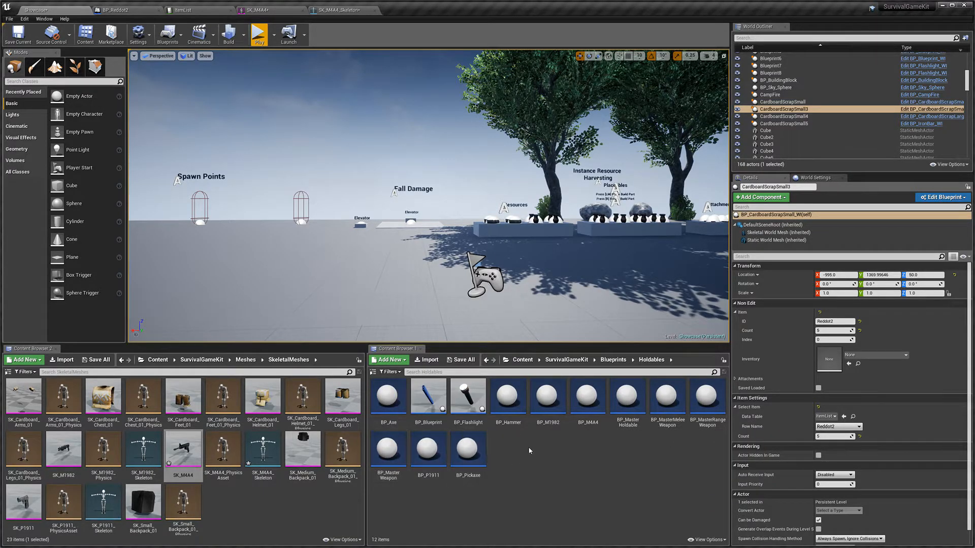
double_click(587, 398)
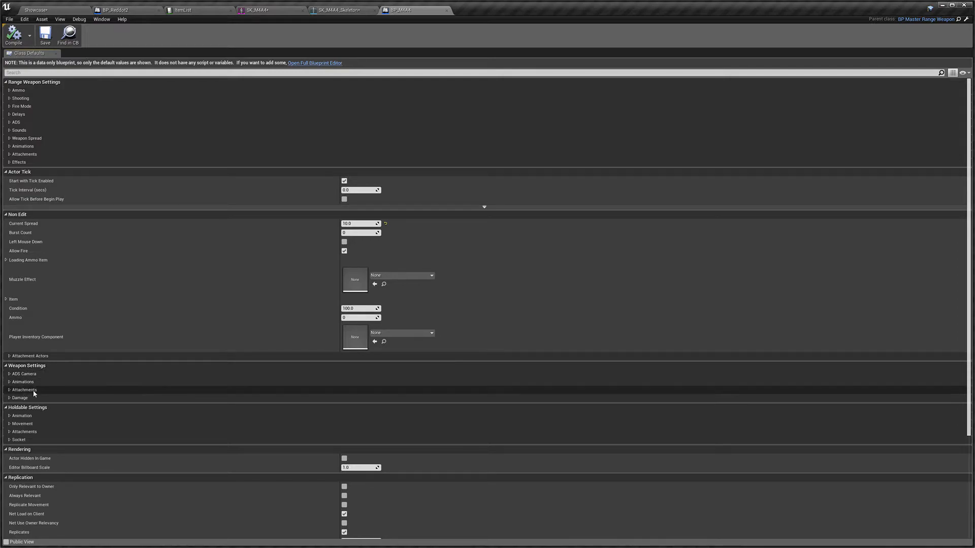
left_click(65, 390)
left_click(43, 399)
scroll(249, 401, "down", 1)
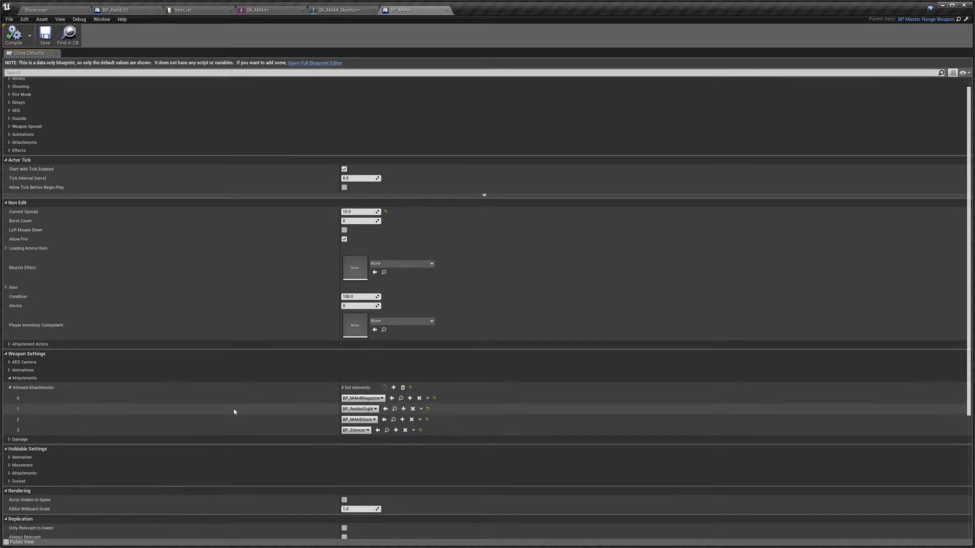
scroll(262, 393, "down", 3)
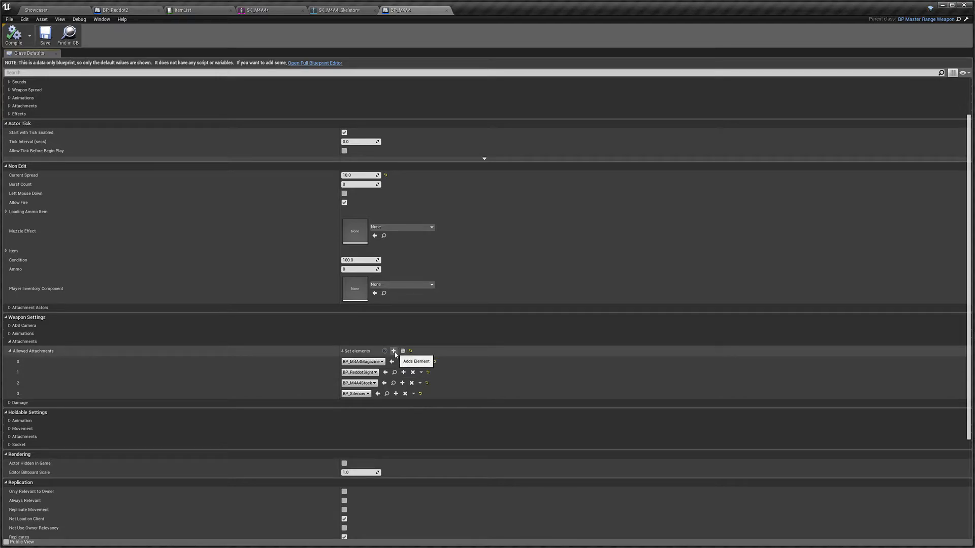
left_click(393, 351)
left_click(350, 404)
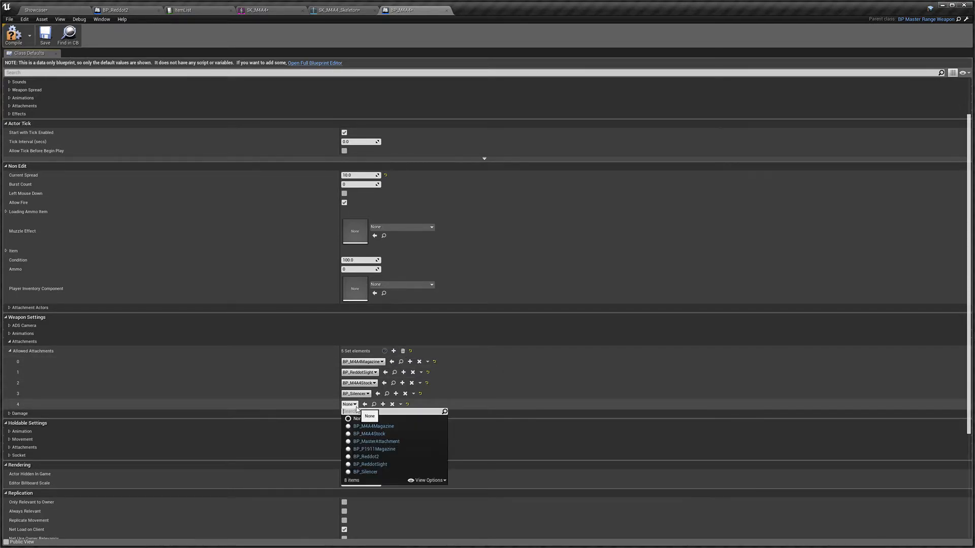
left_click(385, 458)
left_click(19, 37)
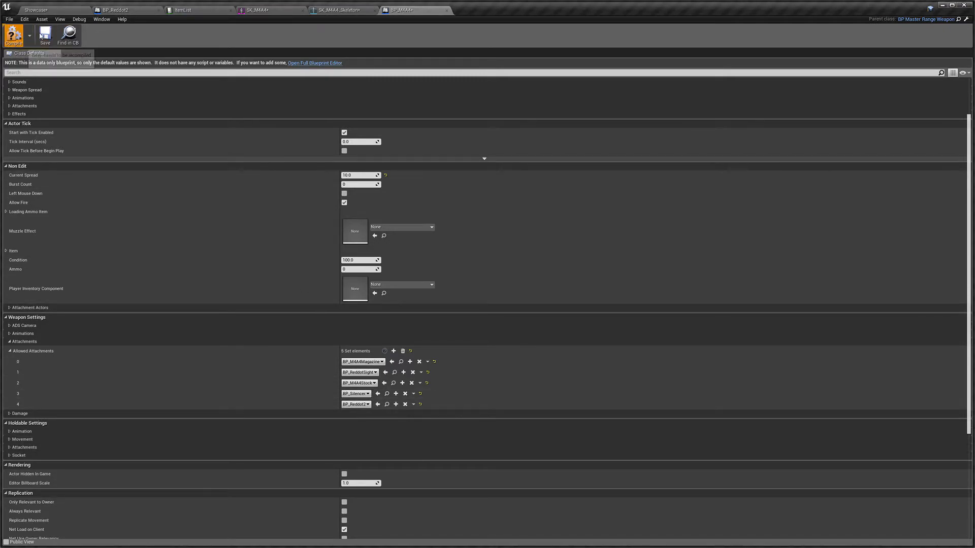
left_click(53, 38)
left_click(51, 9)
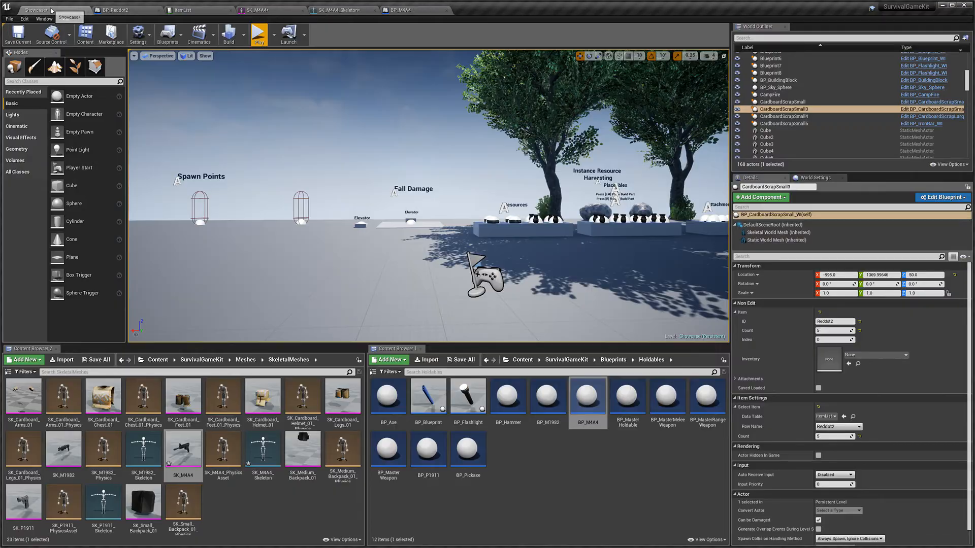
Step: Play the level, collect the M4A4 and Reddot2 pickups, equip the rifle and aim down its sight
left_click(268, 37)
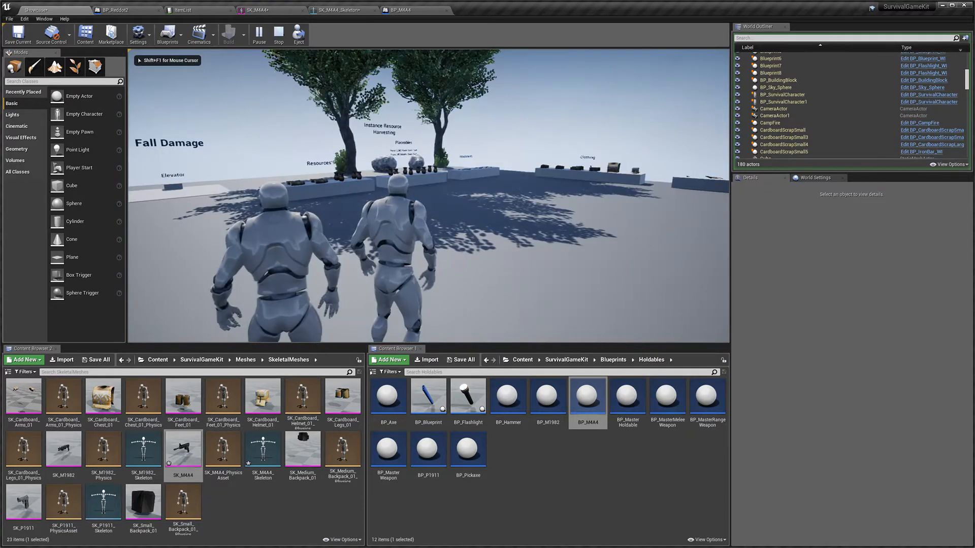
key("shift+w")
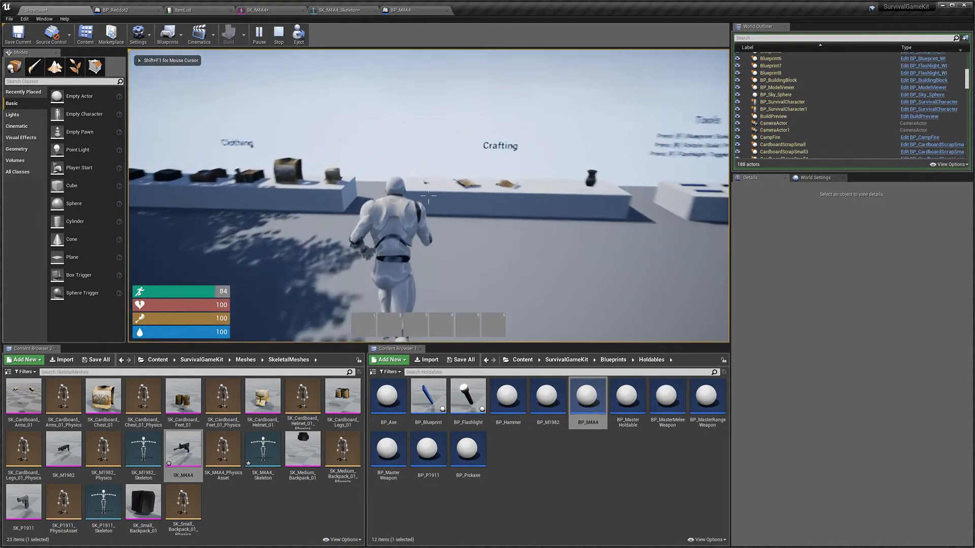
key("e")
key("shift+w")
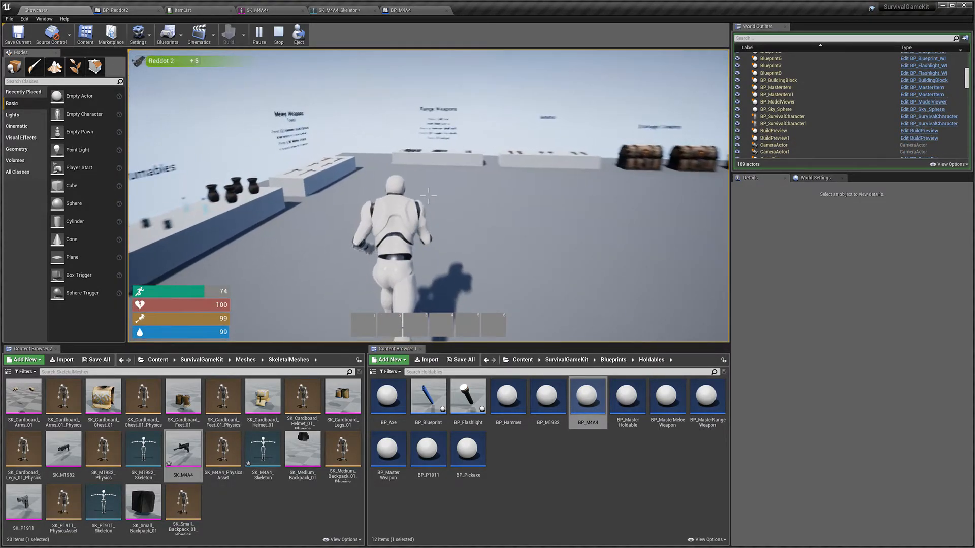
key("e")
key("Tab")
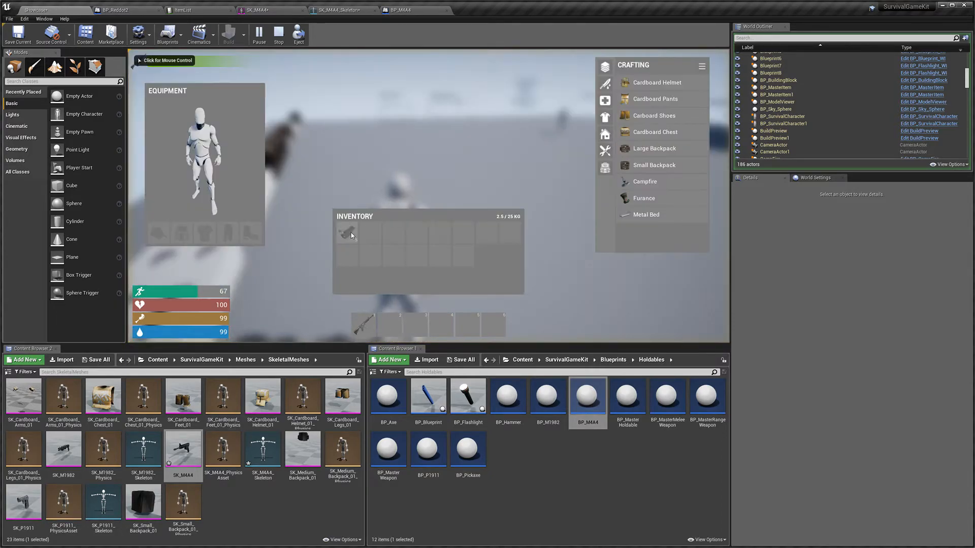
key("Tab")
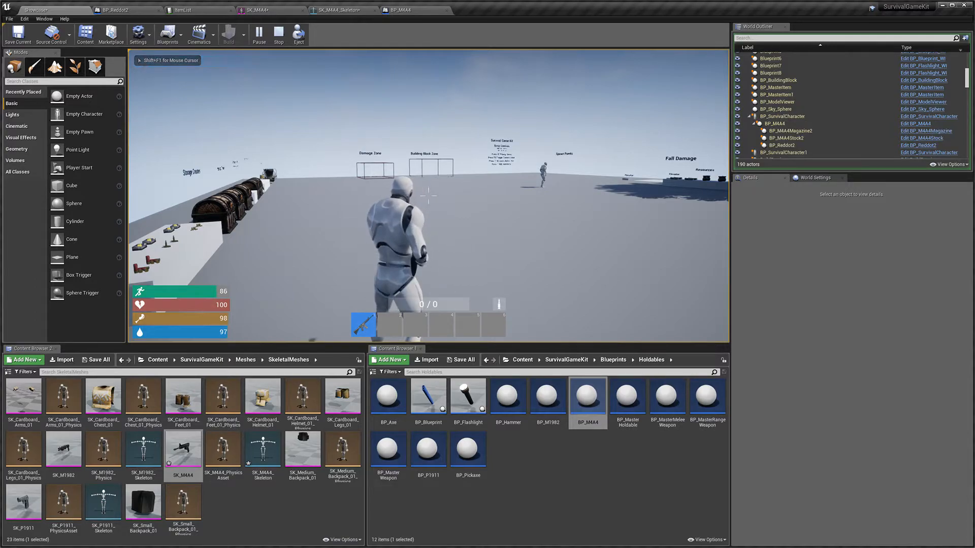
key("v")
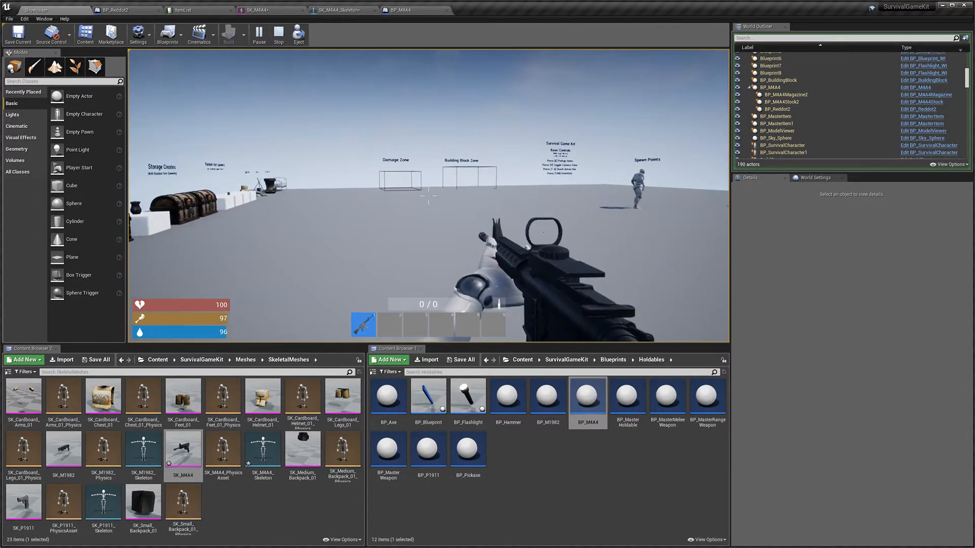
right_click(428, 195)
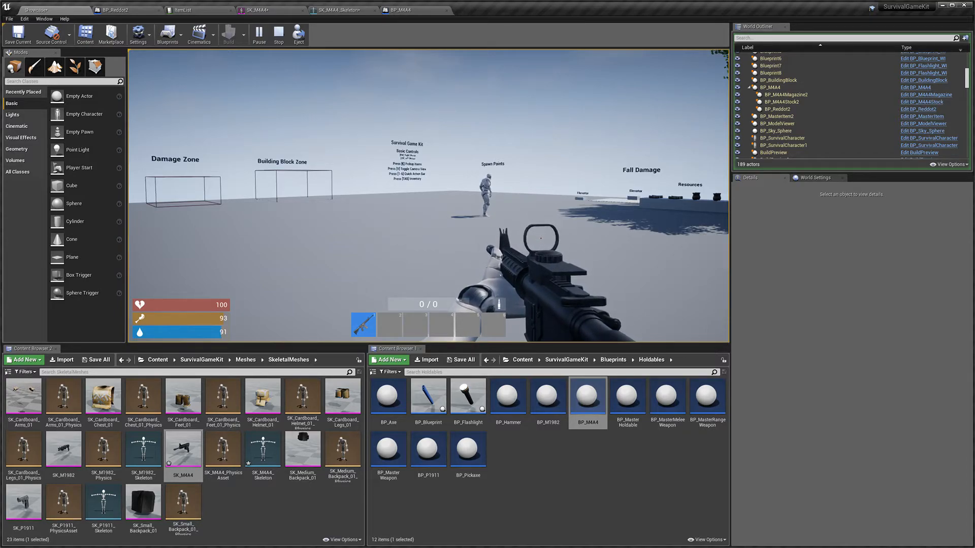
key("super")
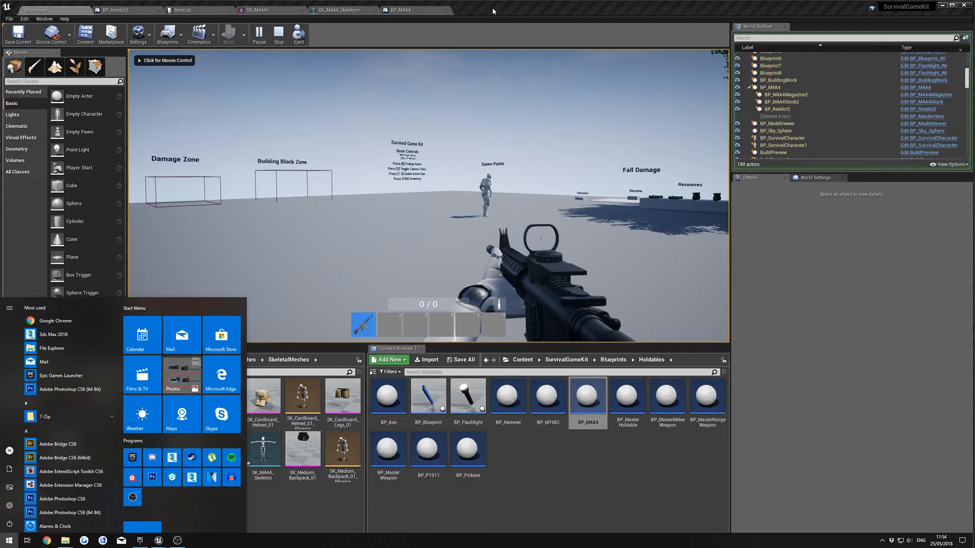
left_click(492, 10)
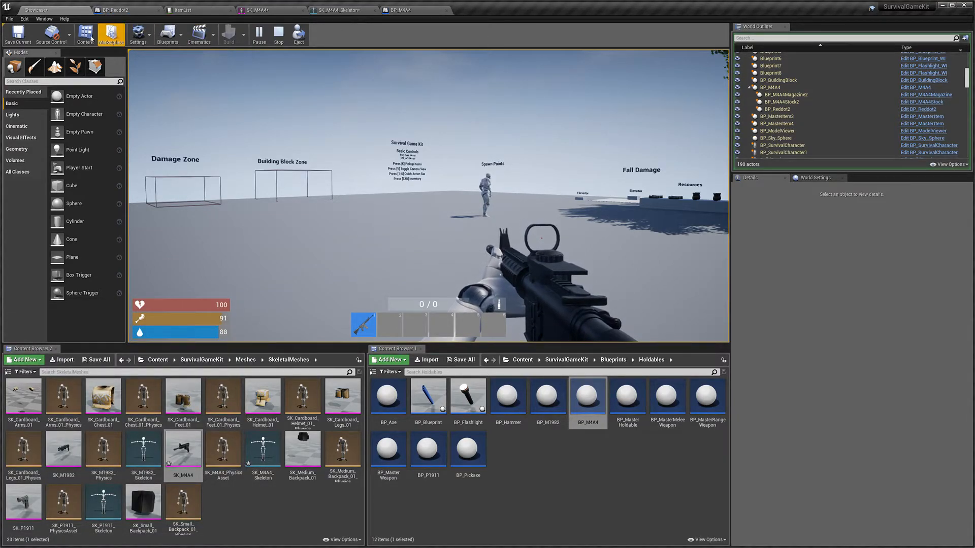
Step: Open the BP_SurvivalCharacter blueprint from the Characters folder and select its ADS Camera component
left_click(606, 362)
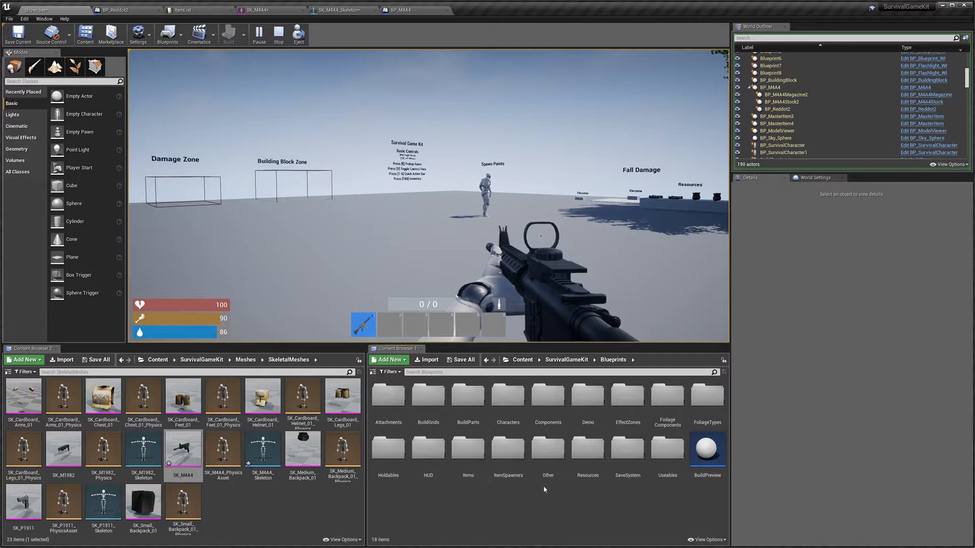
double_click(504, 401)
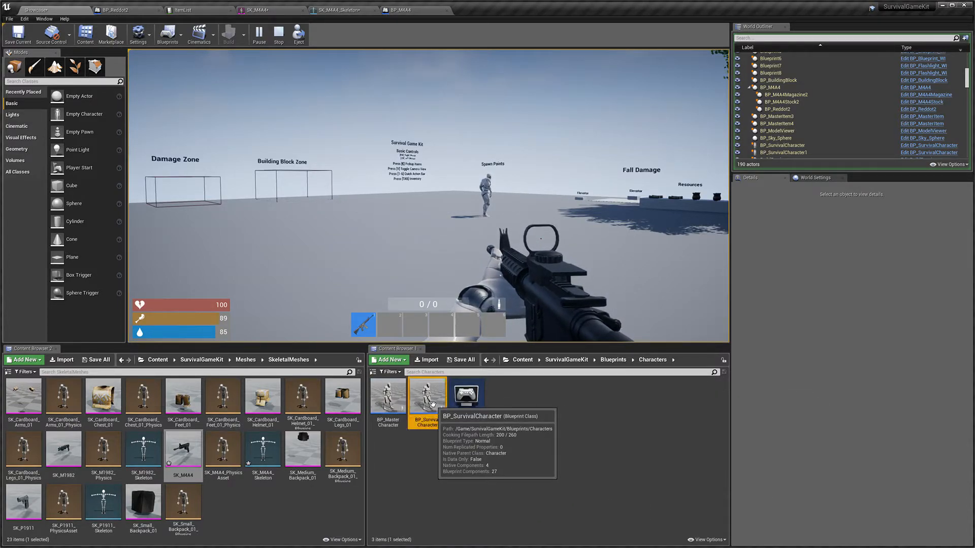
double_click(432, 405)
left_click_drag(499, 15, 478, 464)
left_click_drag(300, 125, 254, 104)
left_click_drag(46, 189, 100, 189)
left_click(124, 158)
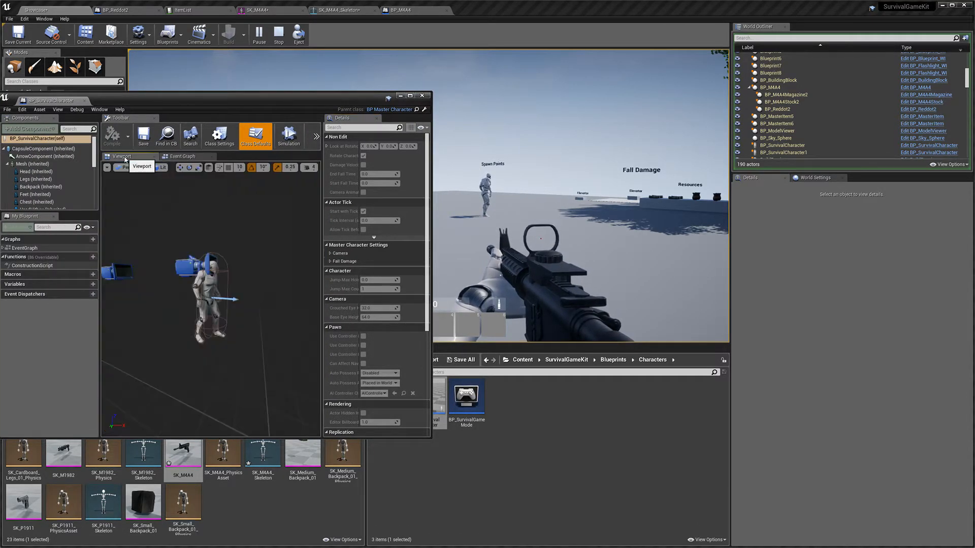
scroll(56, 197, "down", 8)
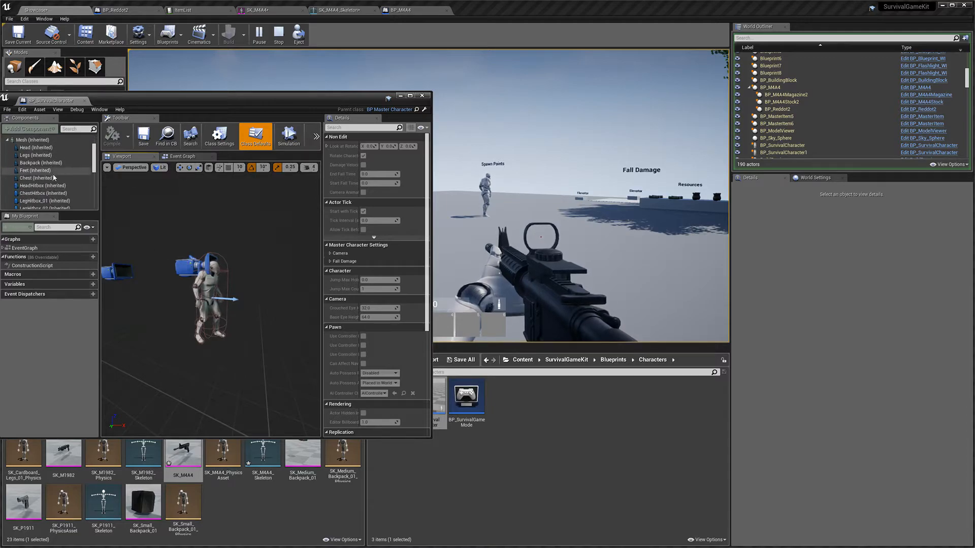
scroll(56, 197, "down", 3)
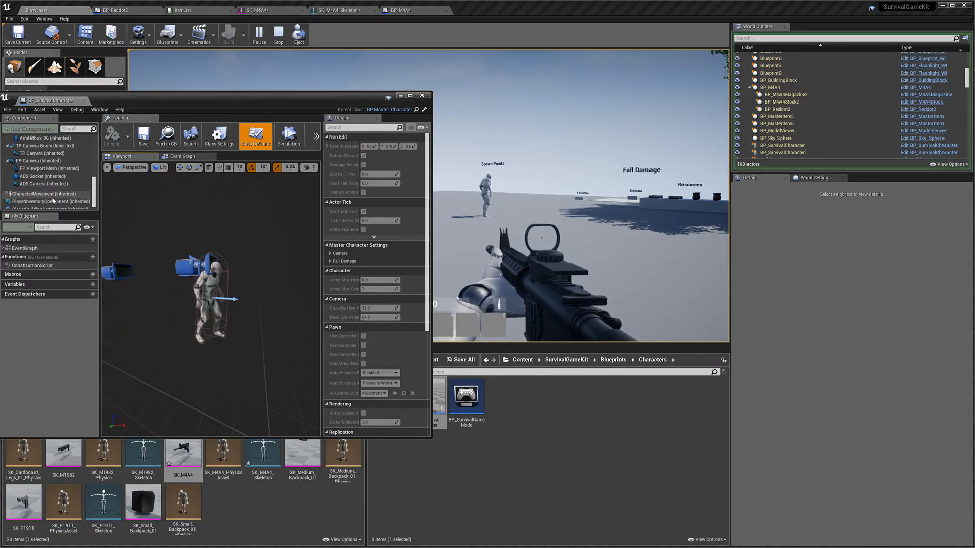
left_click(70, 185)
right_click_drag(246, 252, 249, 248)
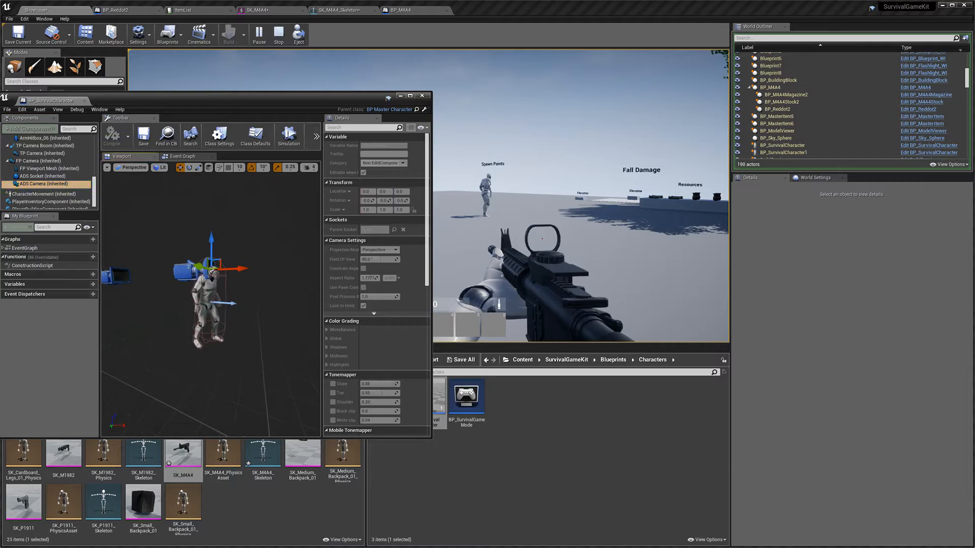
Step: Reposition the ADS Camera component in the character blueprint's viewport to line it up with the sight
left_click(309, 167)
left_click_drag(317, 185, 306, 185)
right_click_drag(259, 244, 204, 236)
key("w")
left_click_drag(207, 253, 159, 282)
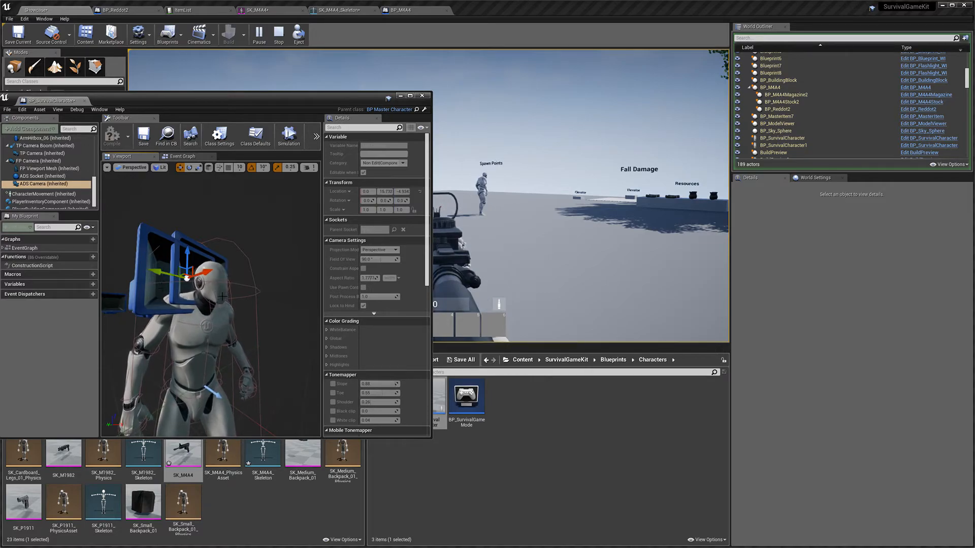
left_click_drag(309, 100, 237, 157)
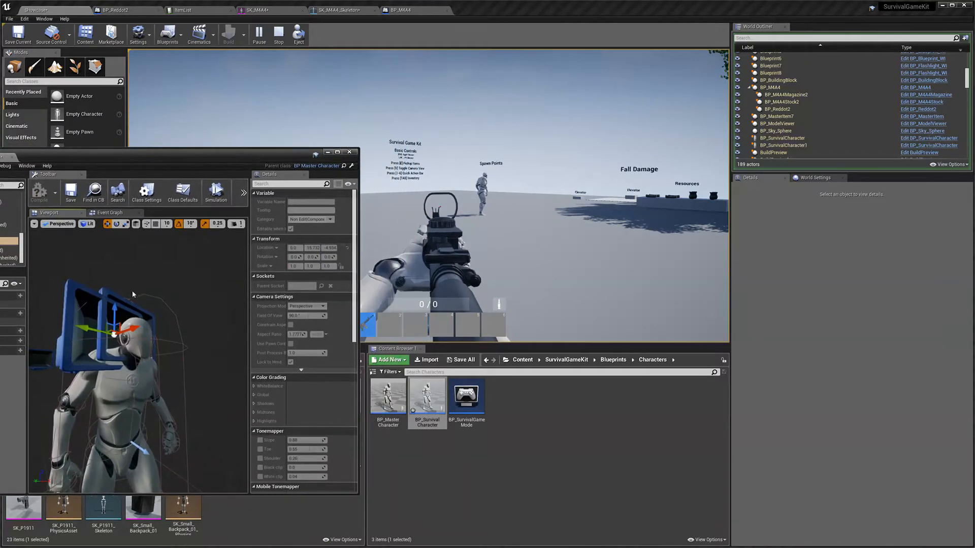
left_click_drag(92, 330, 164, 319)
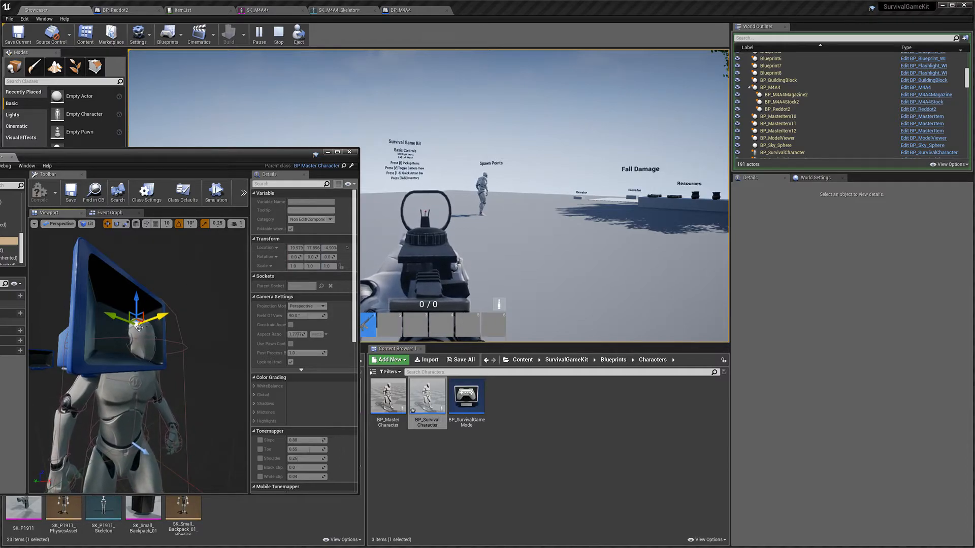
key("e")
key("w")
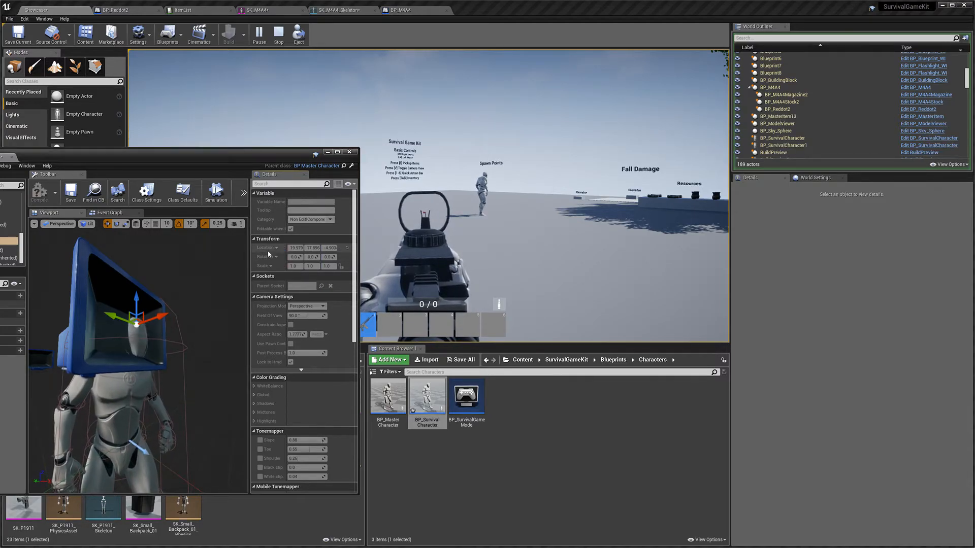
Step: Switch back to the BP_Reddot2 blueprint and stop the running play session
left_click(117, 11)
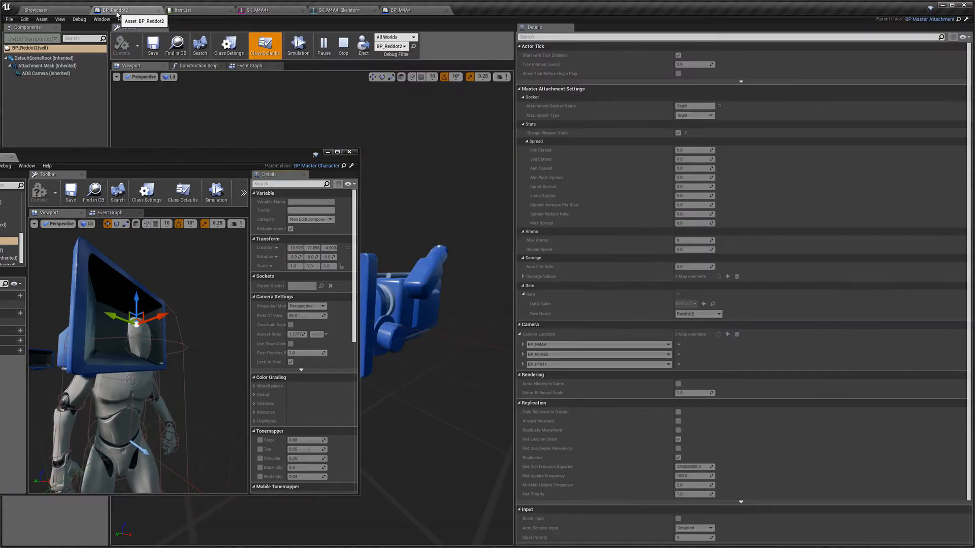
left_click(319, 138)
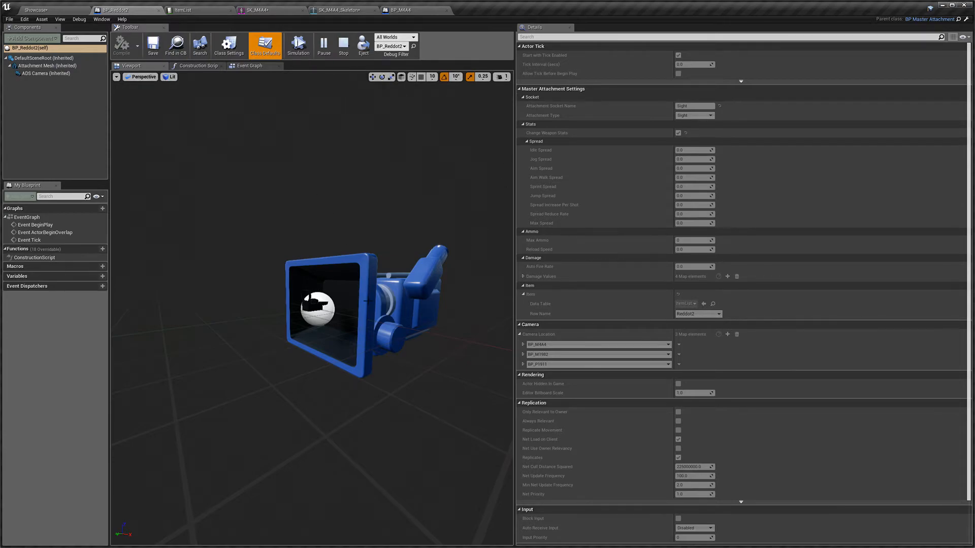
left_click(344, 49)
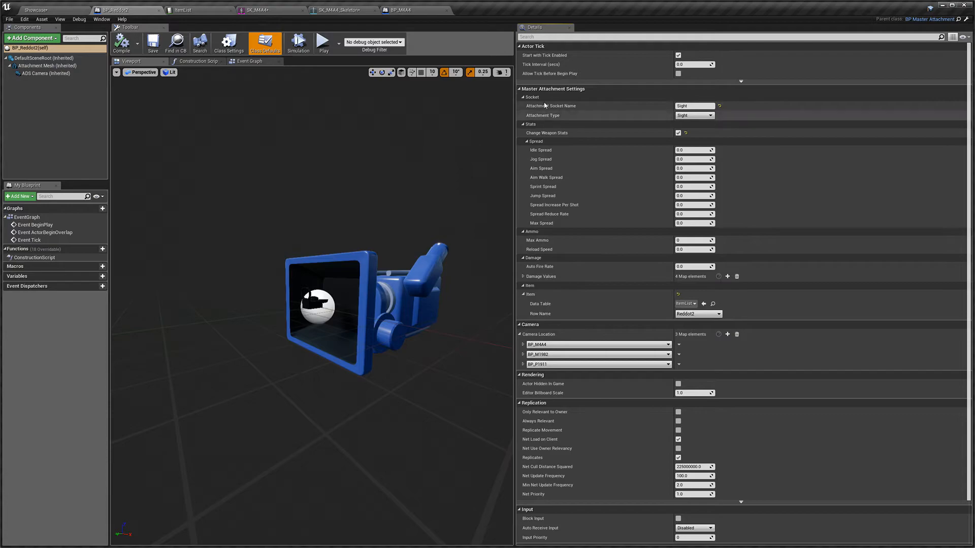
Step: Add a new element to the Camera Location map and open its weapon key list without choosing one
left_click(519, 335)
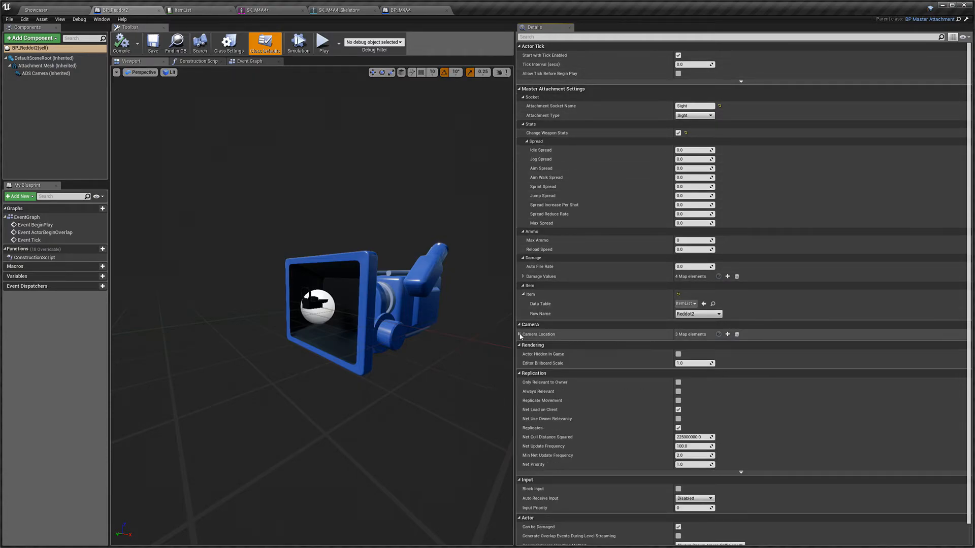
left_click(519, 334)
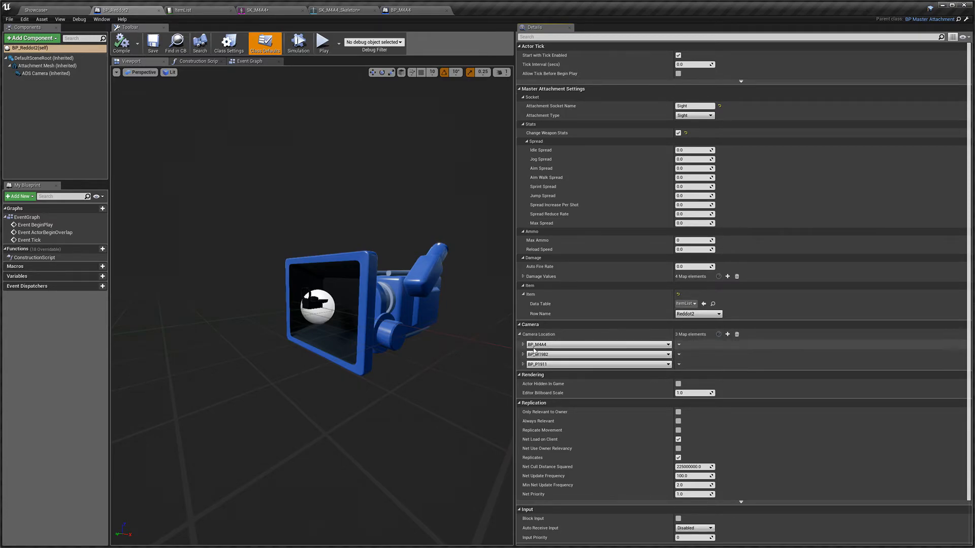
left_click(728, 335)
left_click(594, 374)
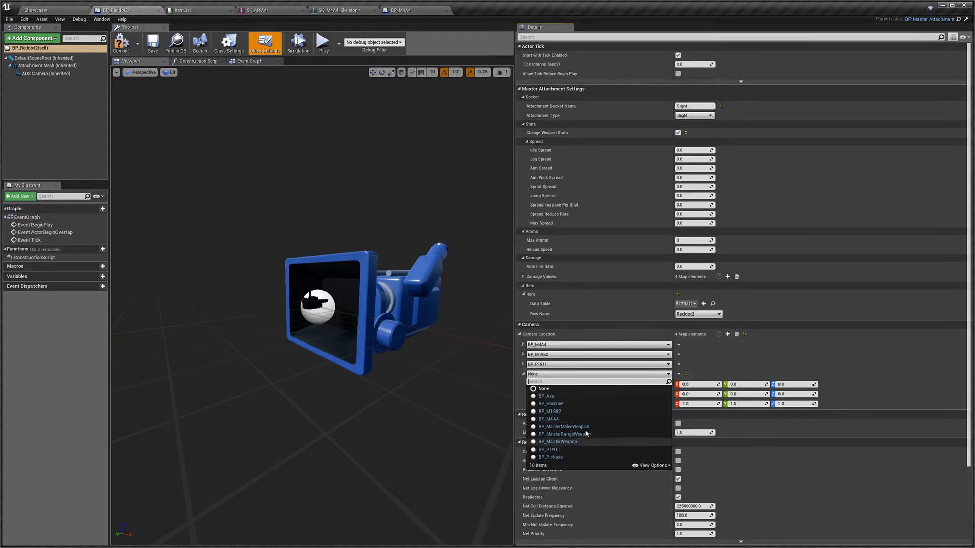
key("Escape")
left_click(736, 335)
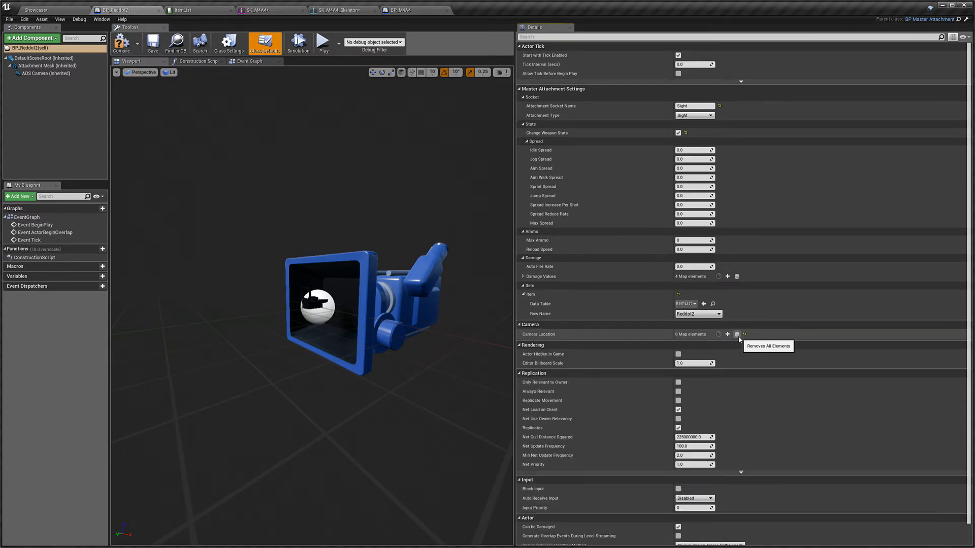
key("ctrl+z")
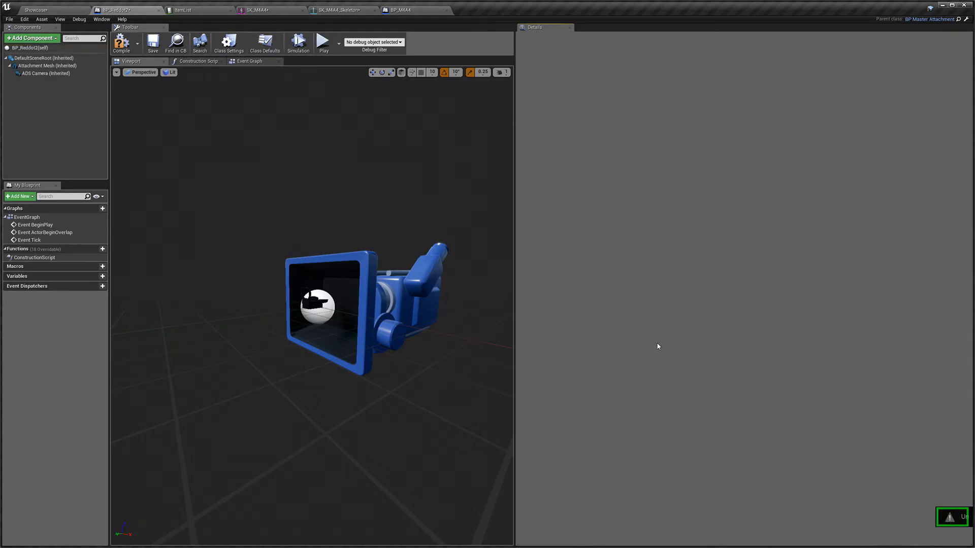
left_click(265, 44)
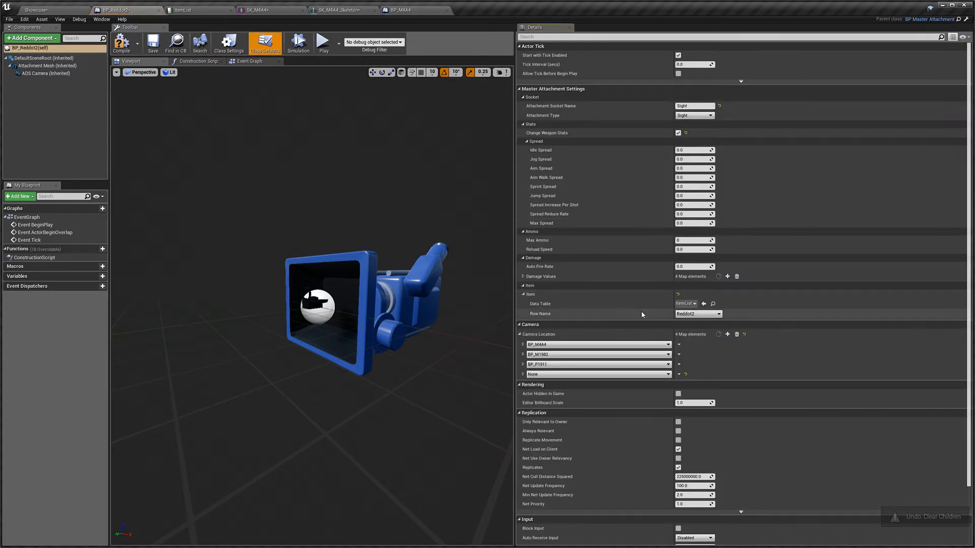
Step: Paste the copied camera location 19.979916, 17.896812, -4.903435 into the BP_M4A4 Camera Location entry and save the blueprint
left_click(523, 345)
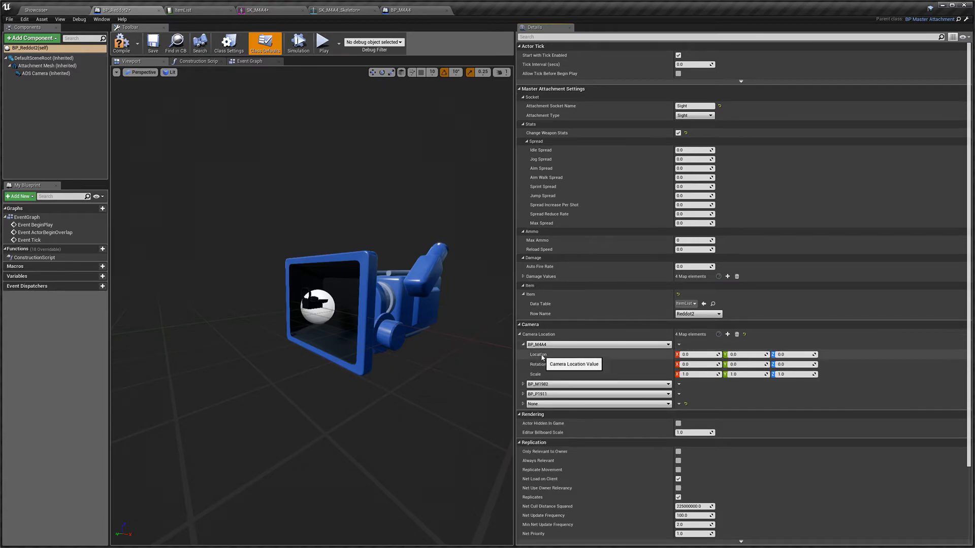
right_click(542, 358)
left_click(550, 382)
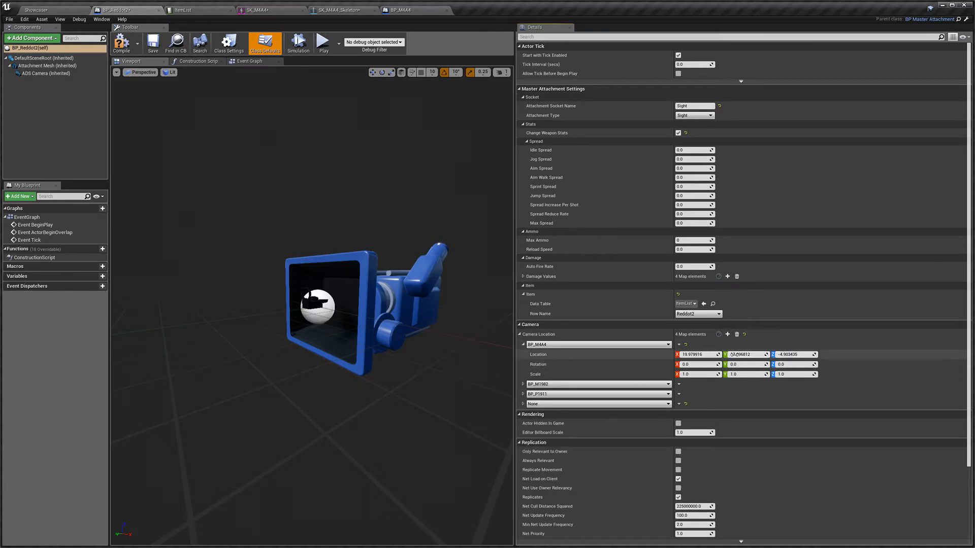
left_click(152, 46)
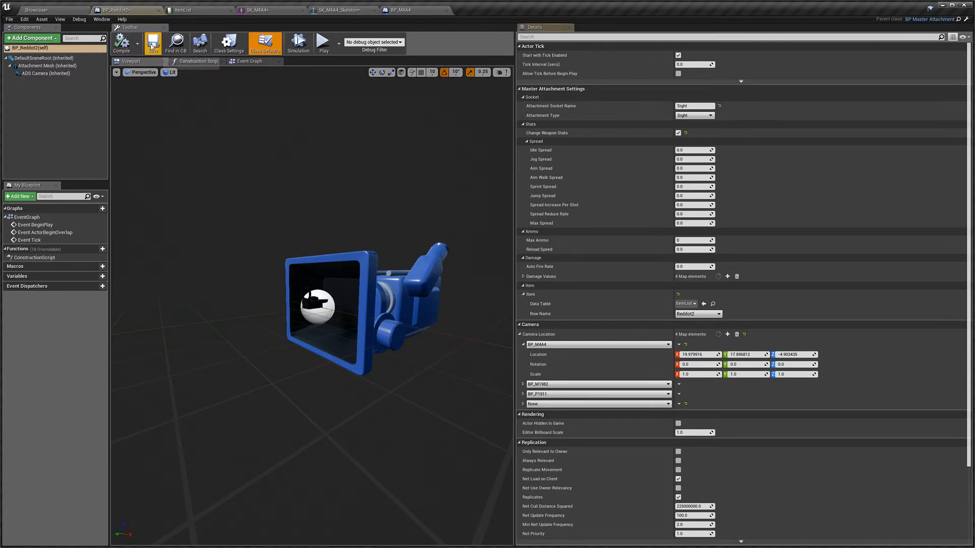
Step: Open BP_SurvivalCharacter, reset the ADS Camera component's placement in its viewport, and close the blueprint
left_click(42, 12)
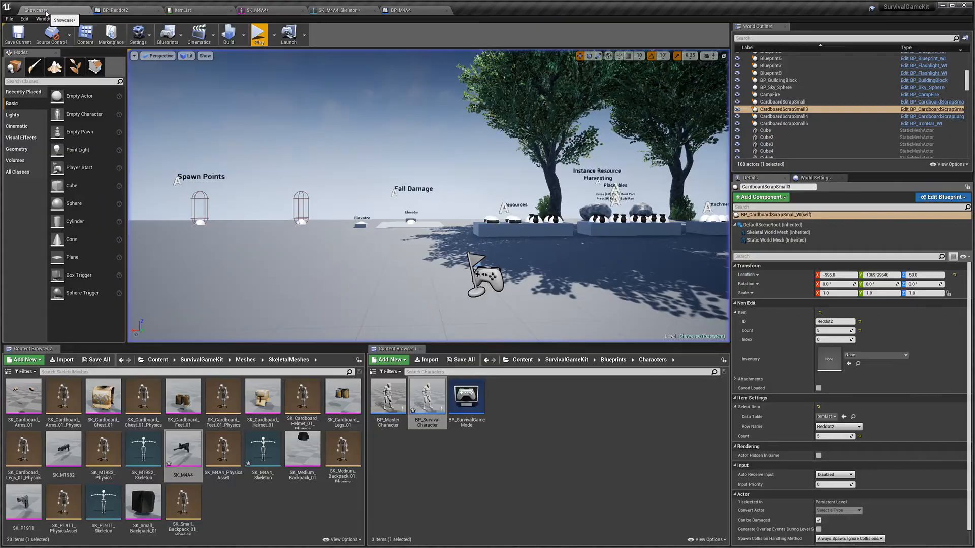
double_click(426, 413)
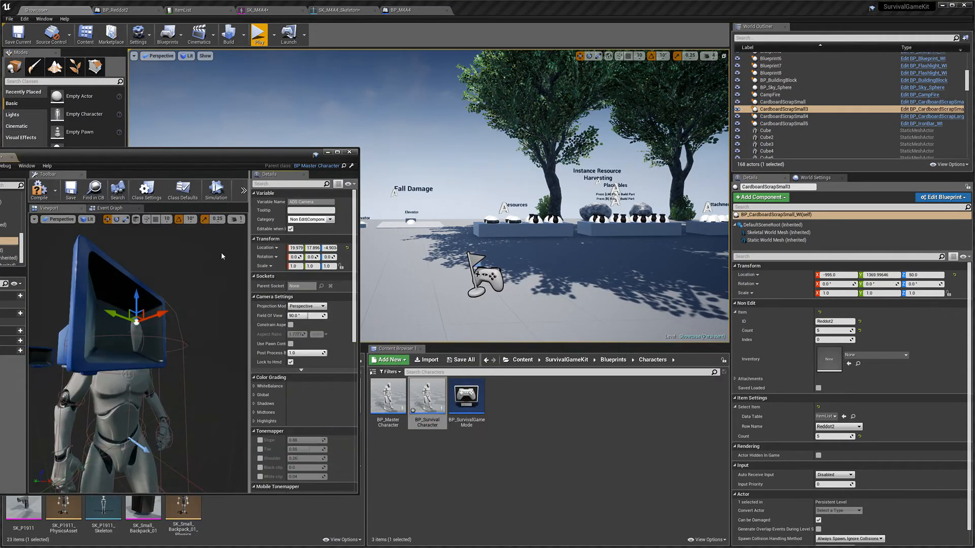
left_click(127, 220)
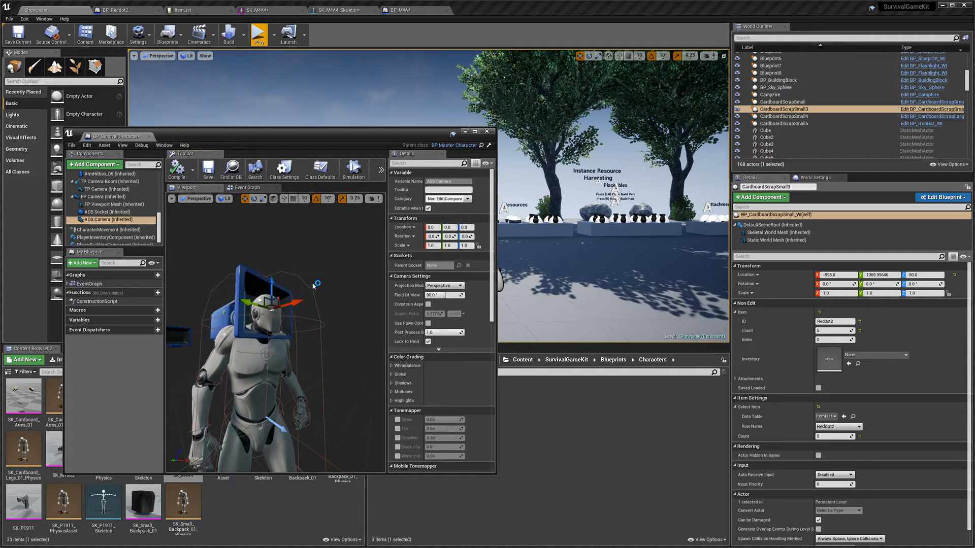
right_click_drag(330, 282, 326, 291)
right_click_drag(243, 258, 242, 260)
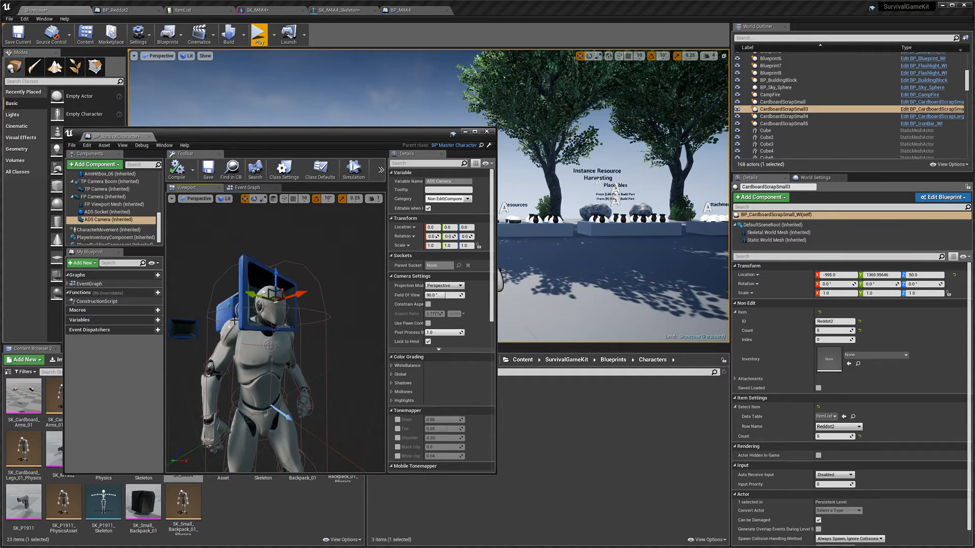
left_click(487, 131)
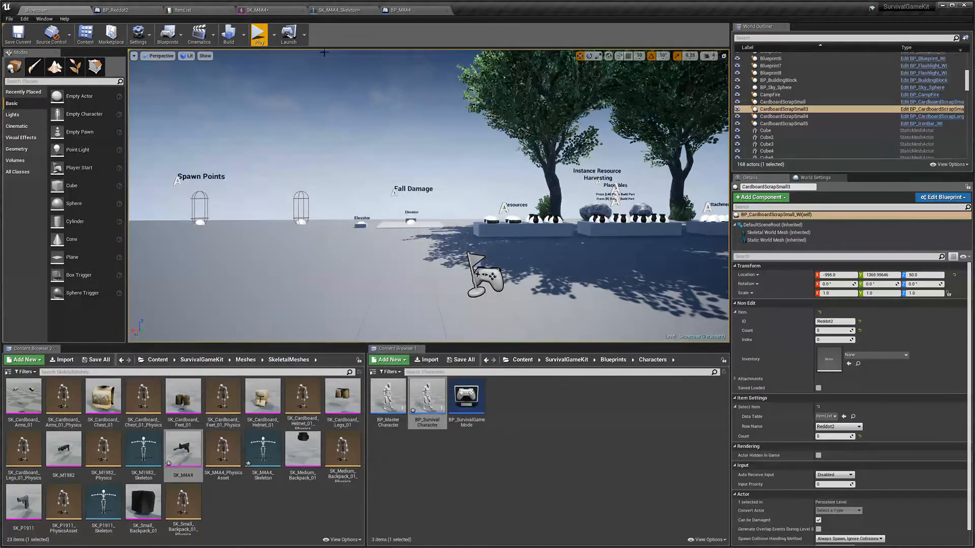
Step: Play the level, pick up the M4A4 and red dot sight, equip the rifle, aim down the sight, and stop
left_click(258, 34)
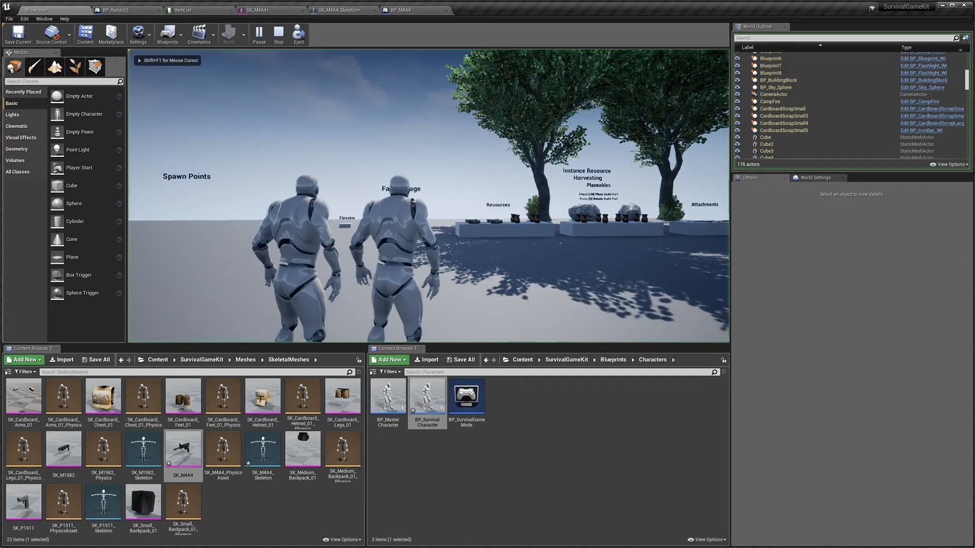
key("shift+w")
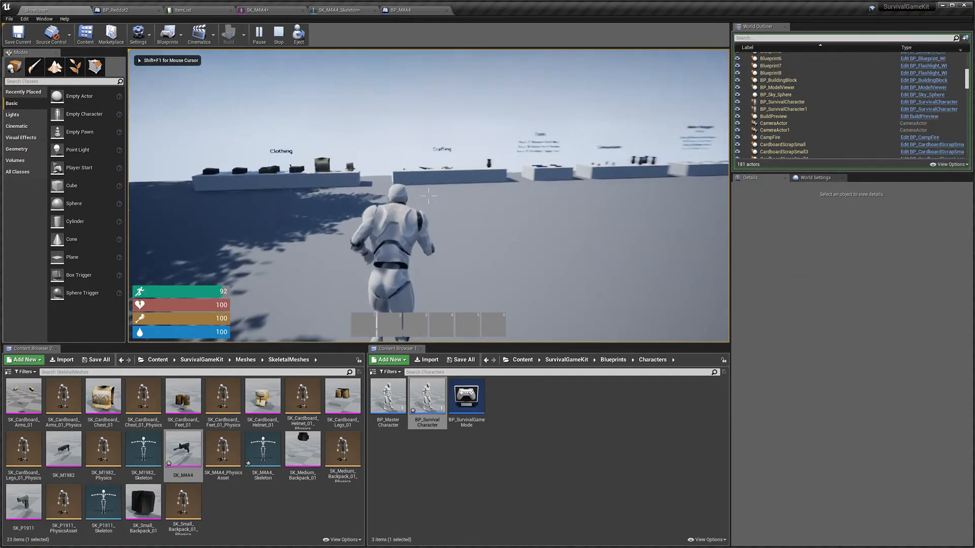
key("e")
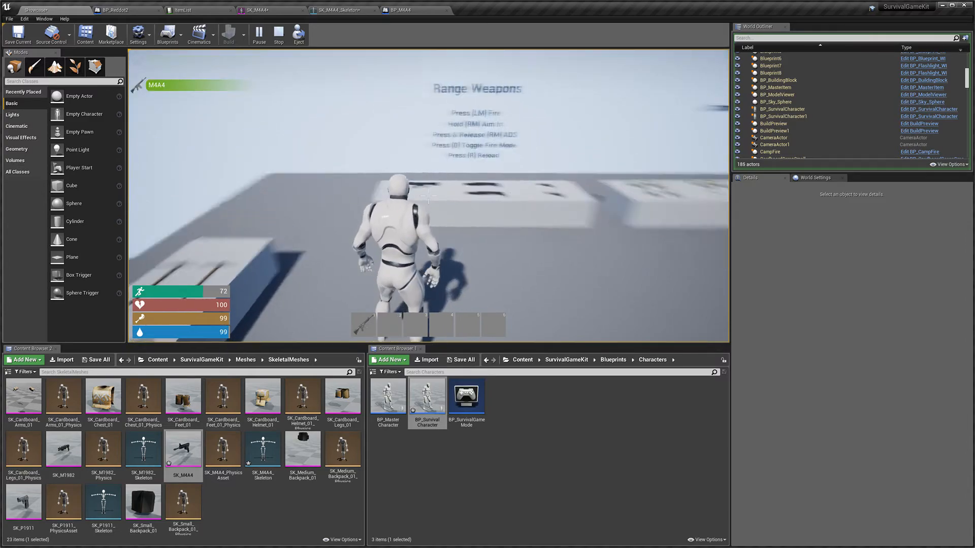
key("e")
key("1")
key("Tab")
left_click_drag(366, 326, 365, 326)
key("Tab")
key("v")
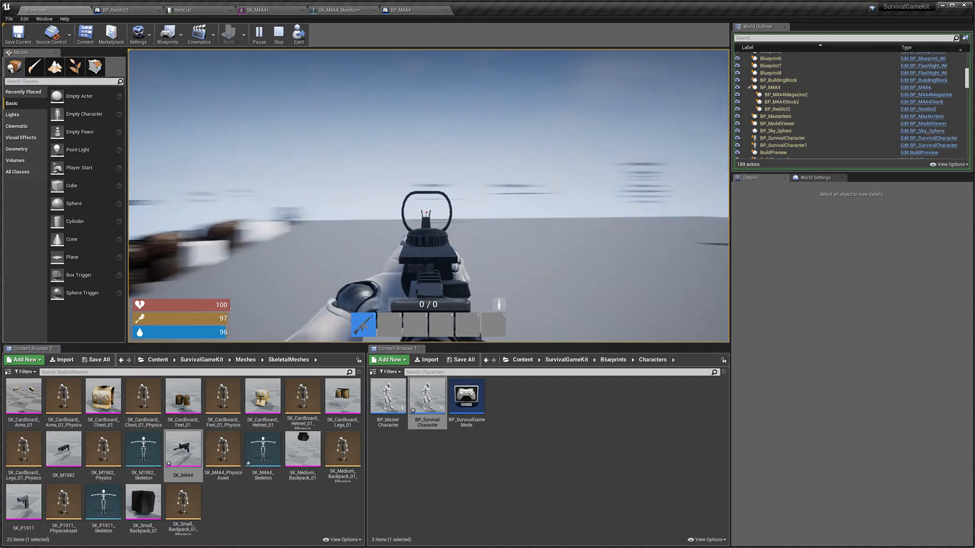
key("v")
key("w")
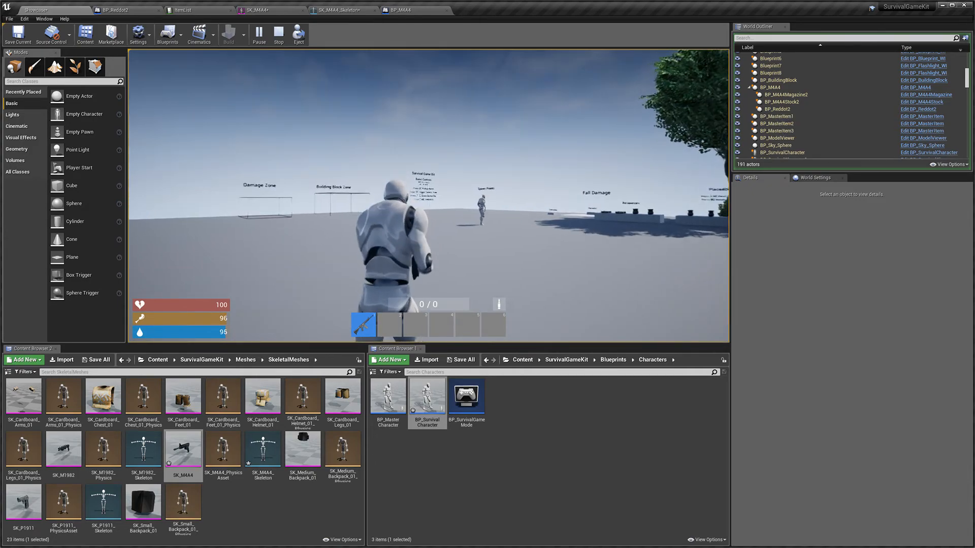
key("Tab")
key("Escape")
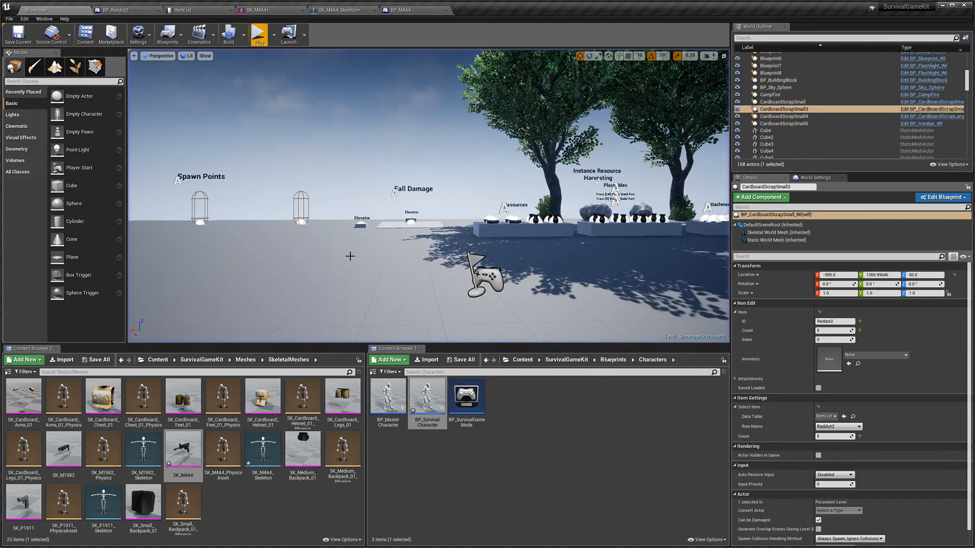
Step: Search the HUD blueprints folder for inventory and open BP_InventoryHUD in its graph view
left_click(517, 397)
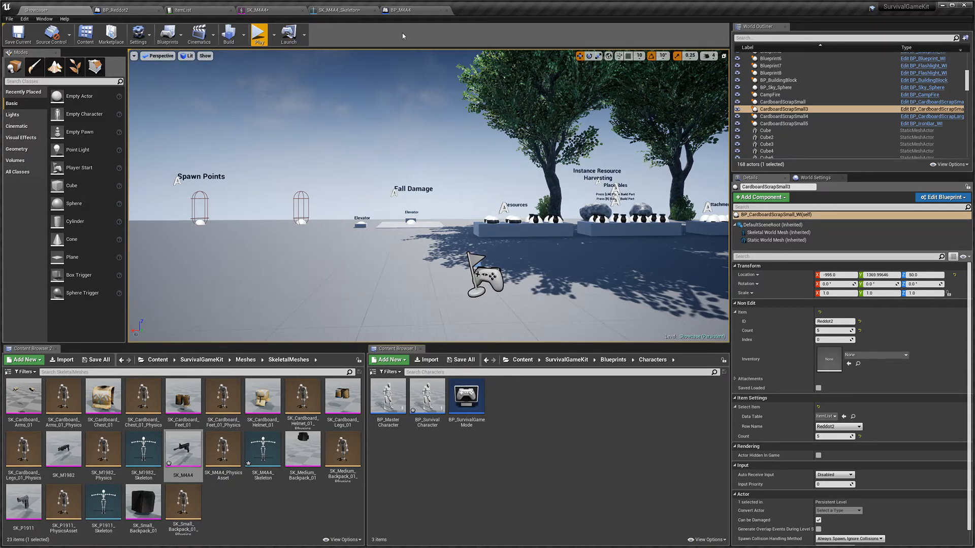
left_click(618, 361)
double_click(428, 449)
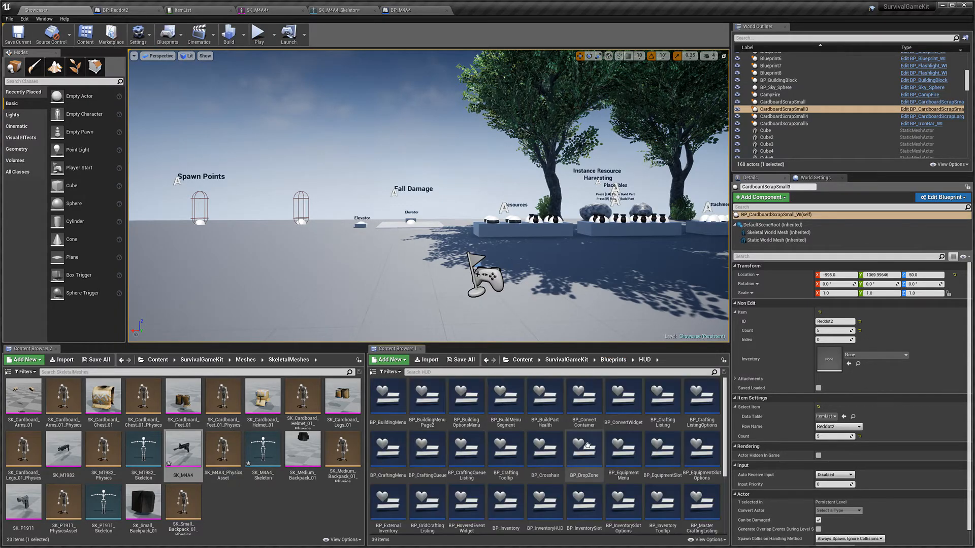
scroll(657, 426, "down", 5)
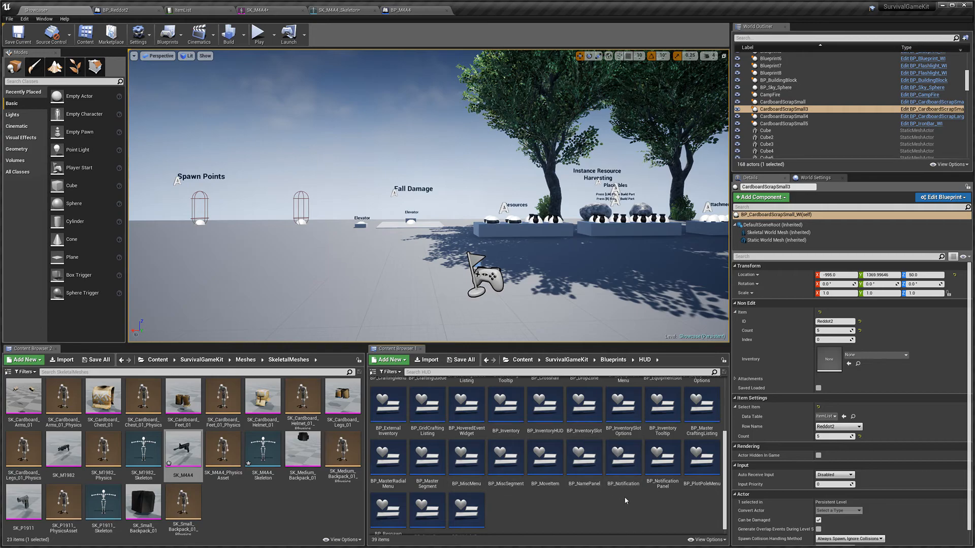
scroll(525, 491, "up", 3)
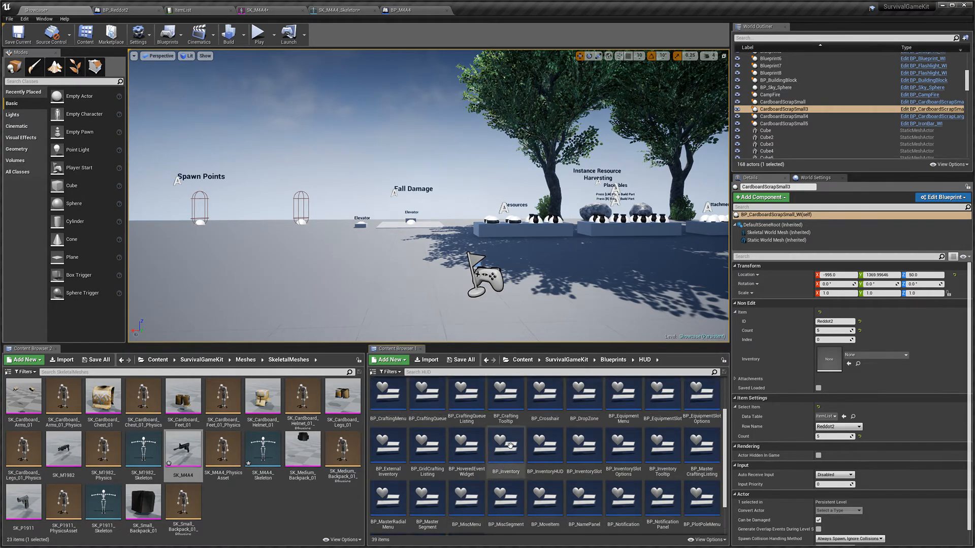
left_click(583, 372)
type("inven")
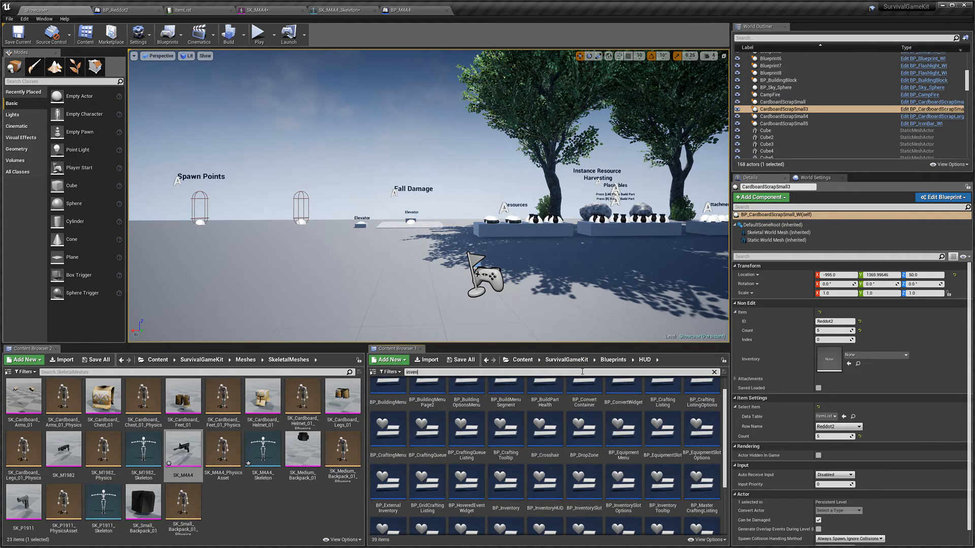
type("tory")
double_click(466, 397)
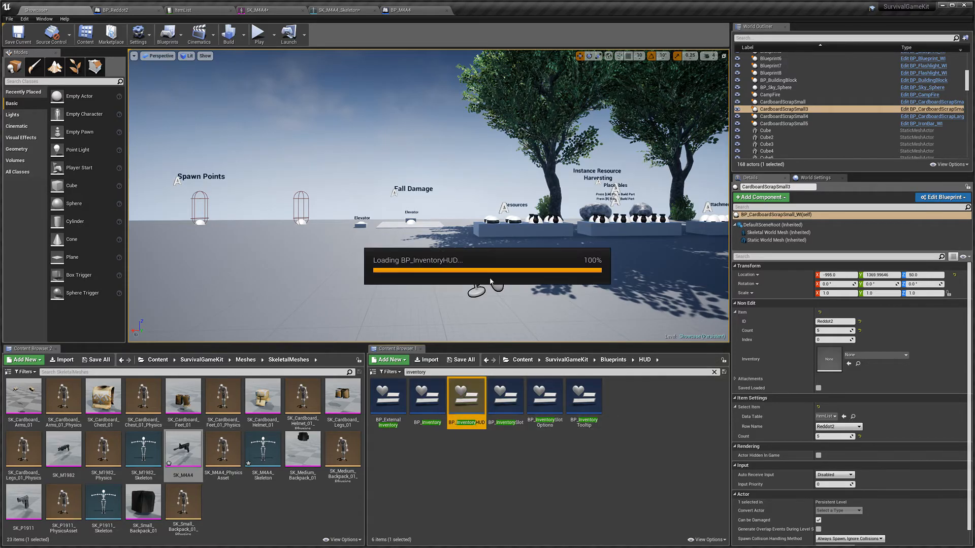
left_click(947, 36)
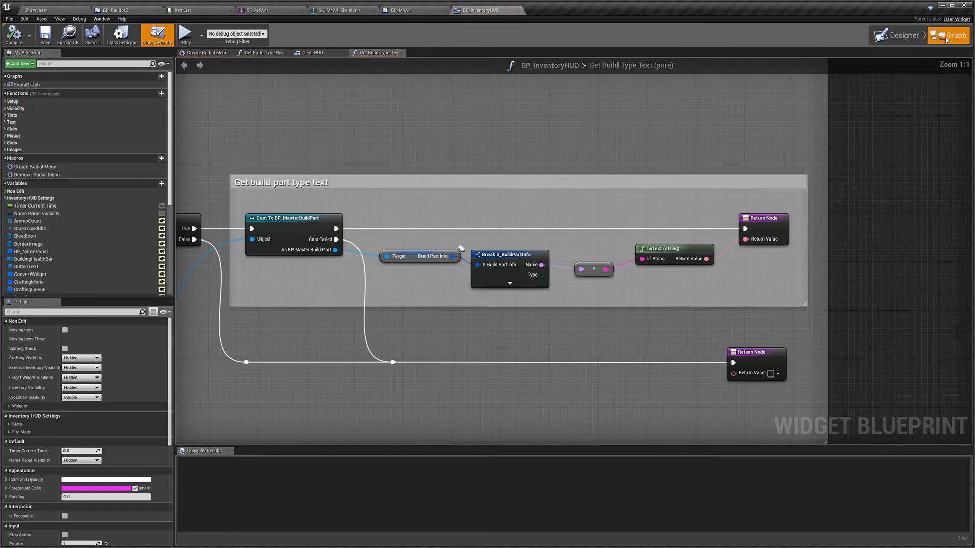
Step: Open the Set Crosshair Visibility function and connect the ADS branch's True output to the Visible return node
left_click(8, 109)
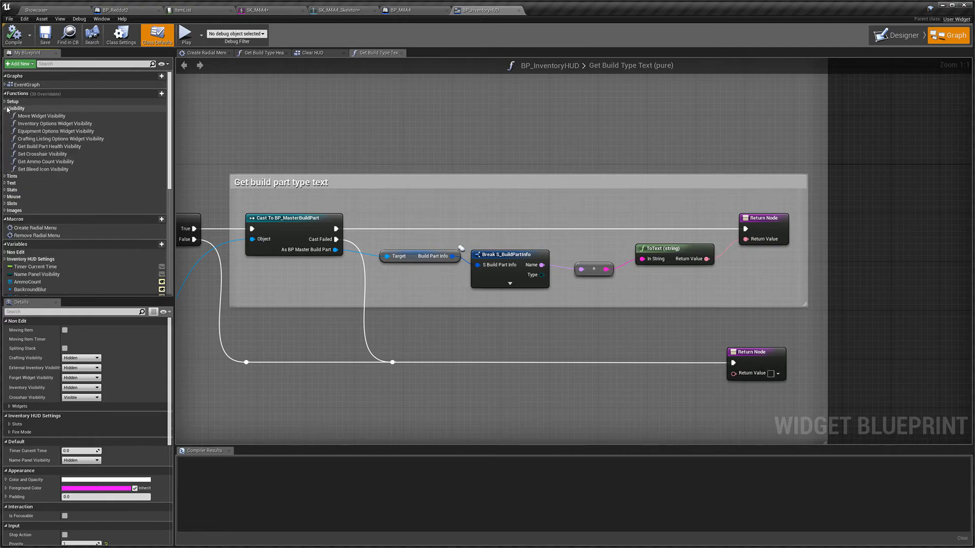
double_click(71, 154)
right_click_drag(572, 323, 410, 305)
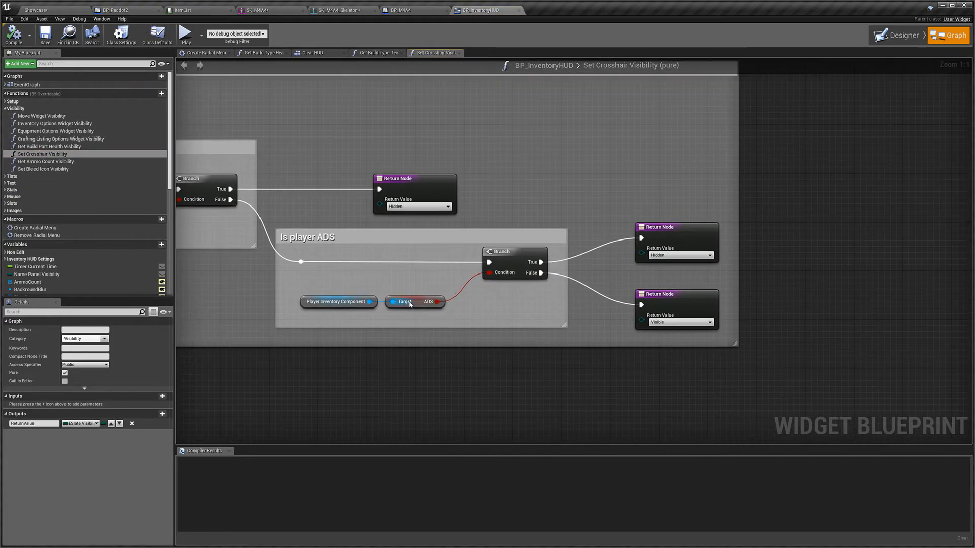
left_click_drag(536, 263, 642, 305)
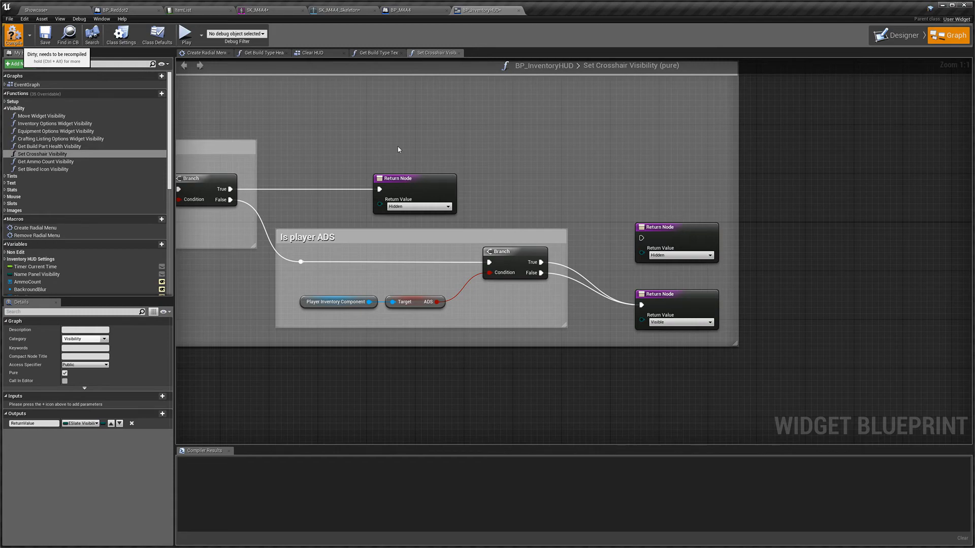
Step: Play the level again, pick up the rifle and Reddot 2 sight, equip the rifle and aim down the sight
left_click(56, 12)
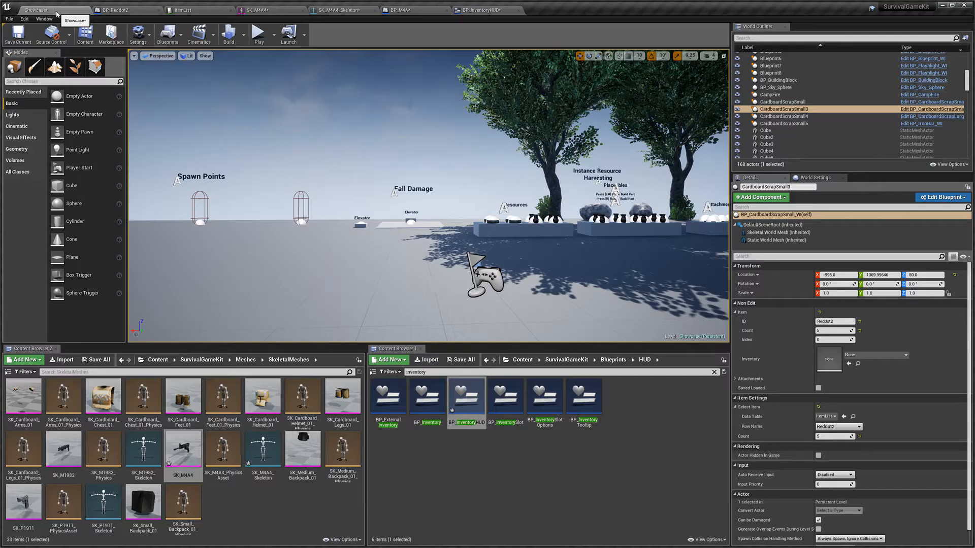
left_click(258, 34)
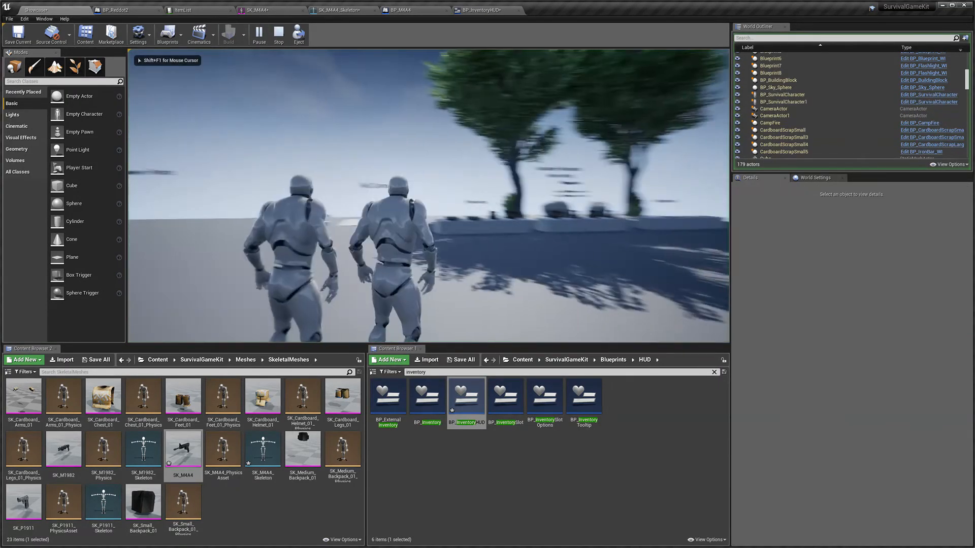
key("shift+w")
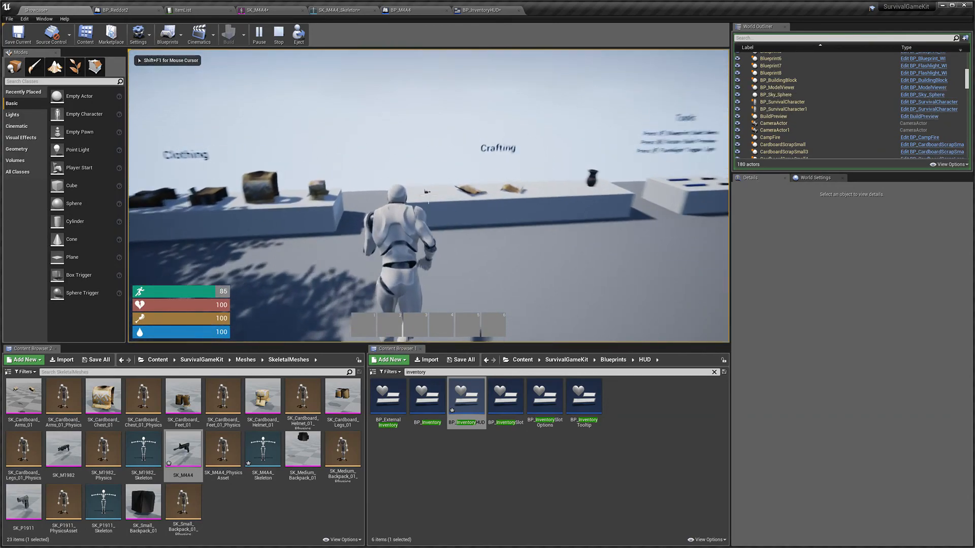
key("e")
key("shift+w")
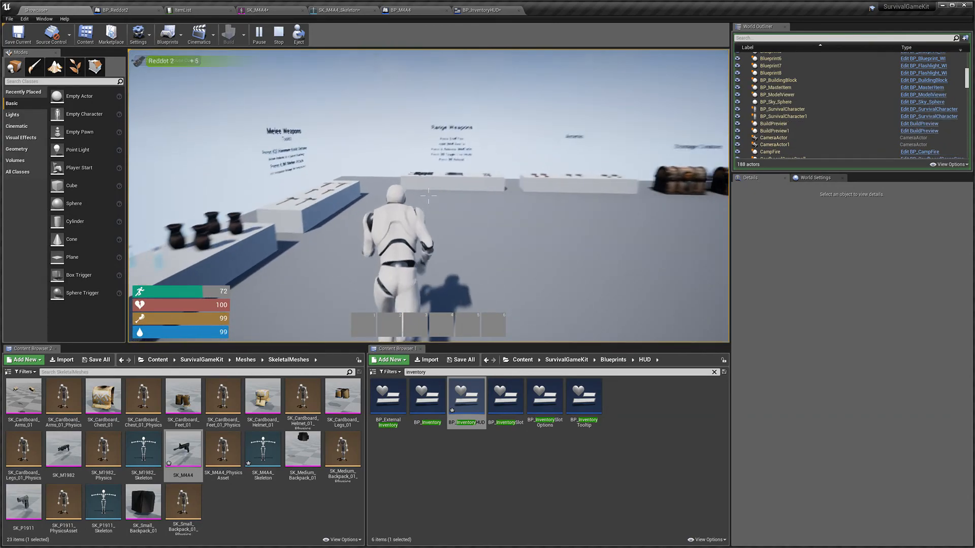
key("shift+w")
key("e")
key("Tab")
left_click_drag(350, 237, 357, 323)
key("Tab")
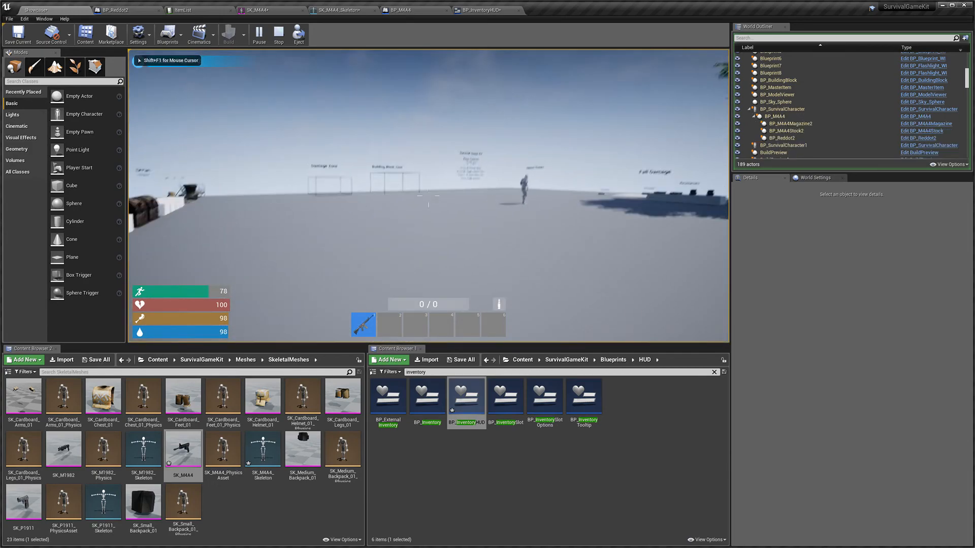
Step: Aim down the red dot sight repeatedly in game to check the crosshair, then stop playing
right_click(428, 196)
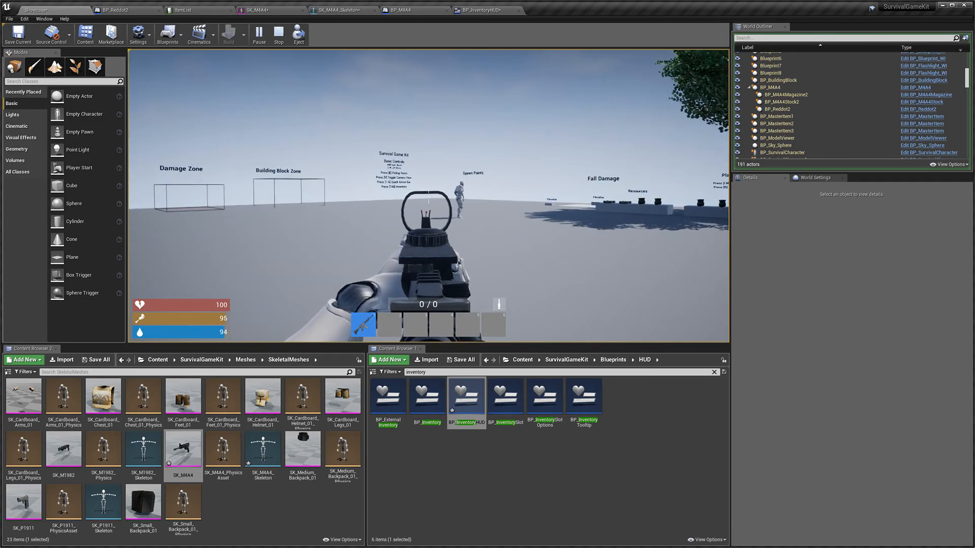
right_click(428, 196)
right_click(429, 196)
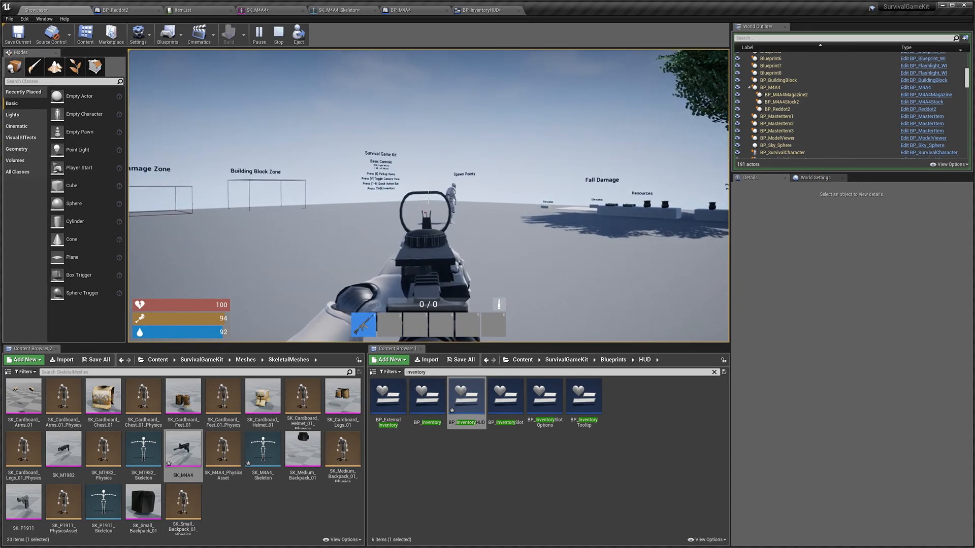
right_click(429, 196)
right_click(428, 196)
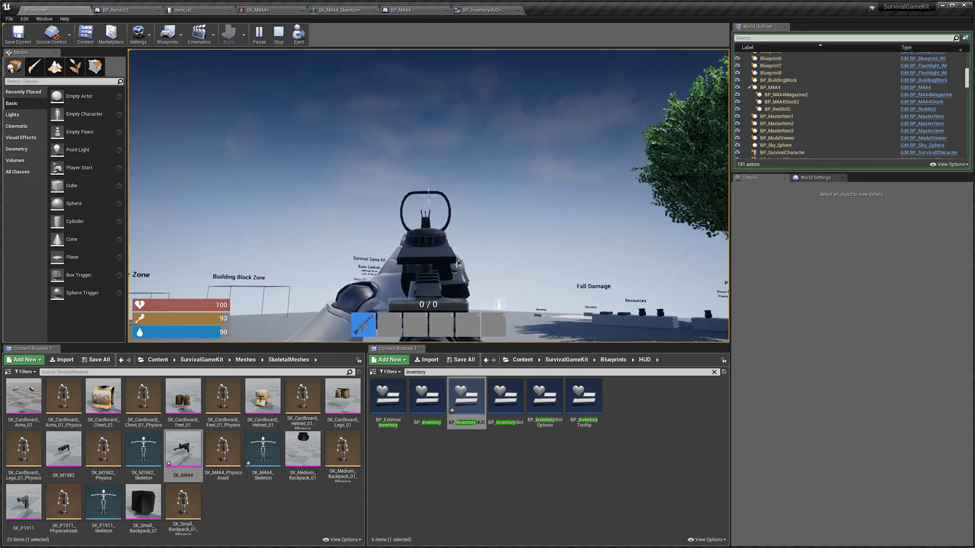
right_click(428, 196)
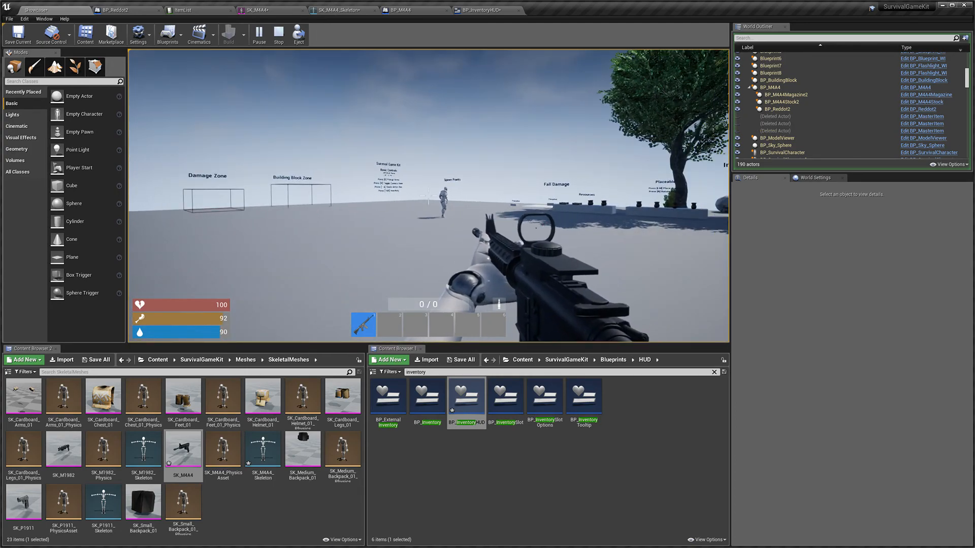
key("Escape")
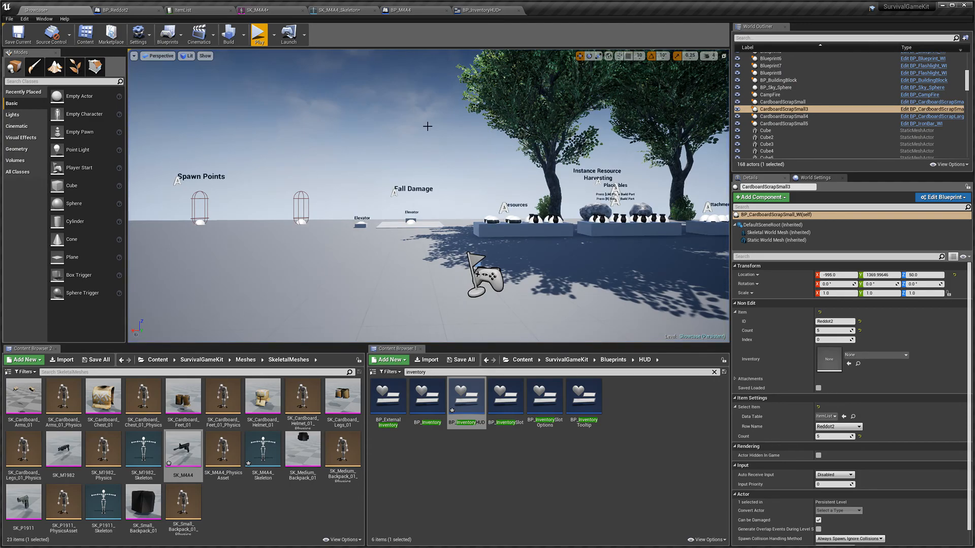
Step: In BP_InventoryHUD's Set Crosshair Visibility function, reconnect the ADS branch's True output to the Hidden return node
left_click(483, 11)
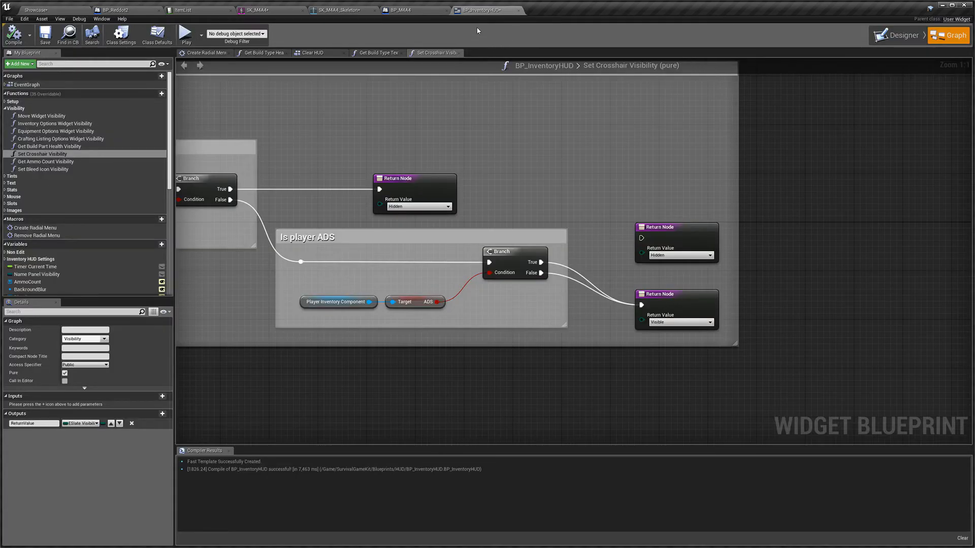
left_click_drag(539, 265, 641, 238)
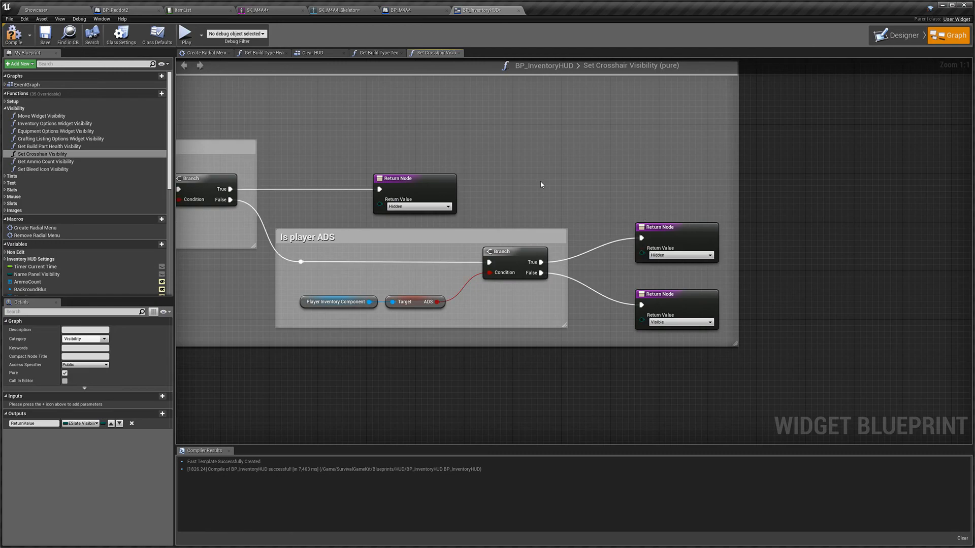
Step: Switch to the BP_Reddot2 blueprint to view its camera location settings
left_click(61, 10)
right_click_drag(457, 201, 713, 199)
key("w")
key("w")
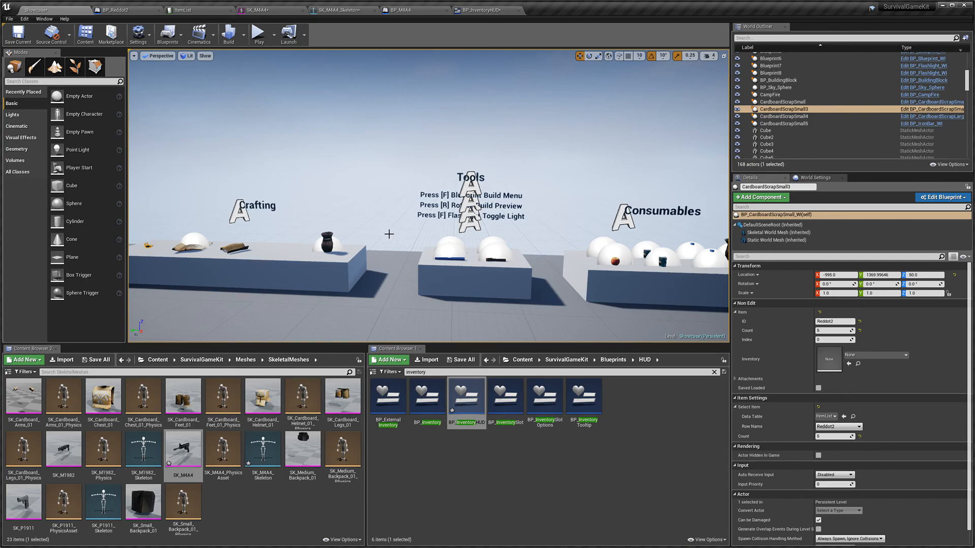
right_click_drag(389, 234, 545, 234)
key("w")
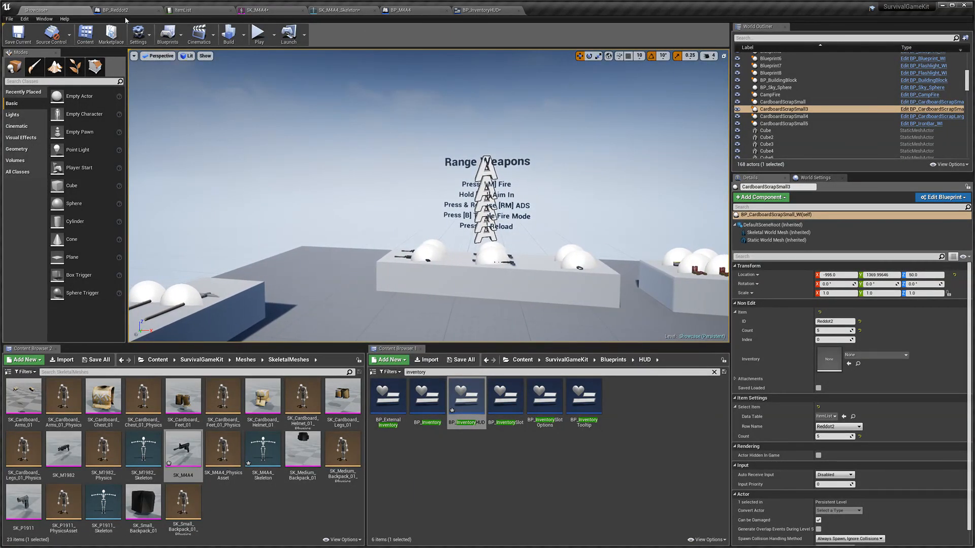
left_click(127, 10)
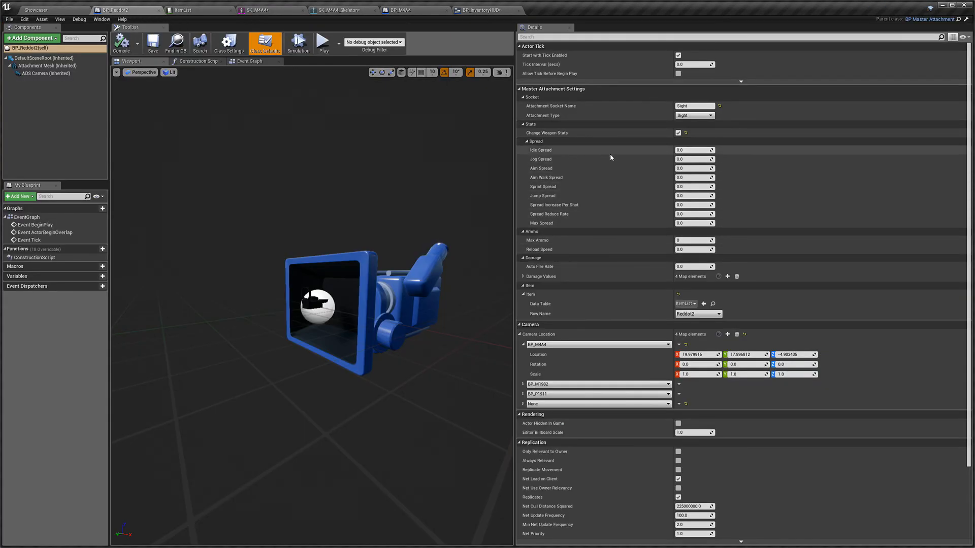